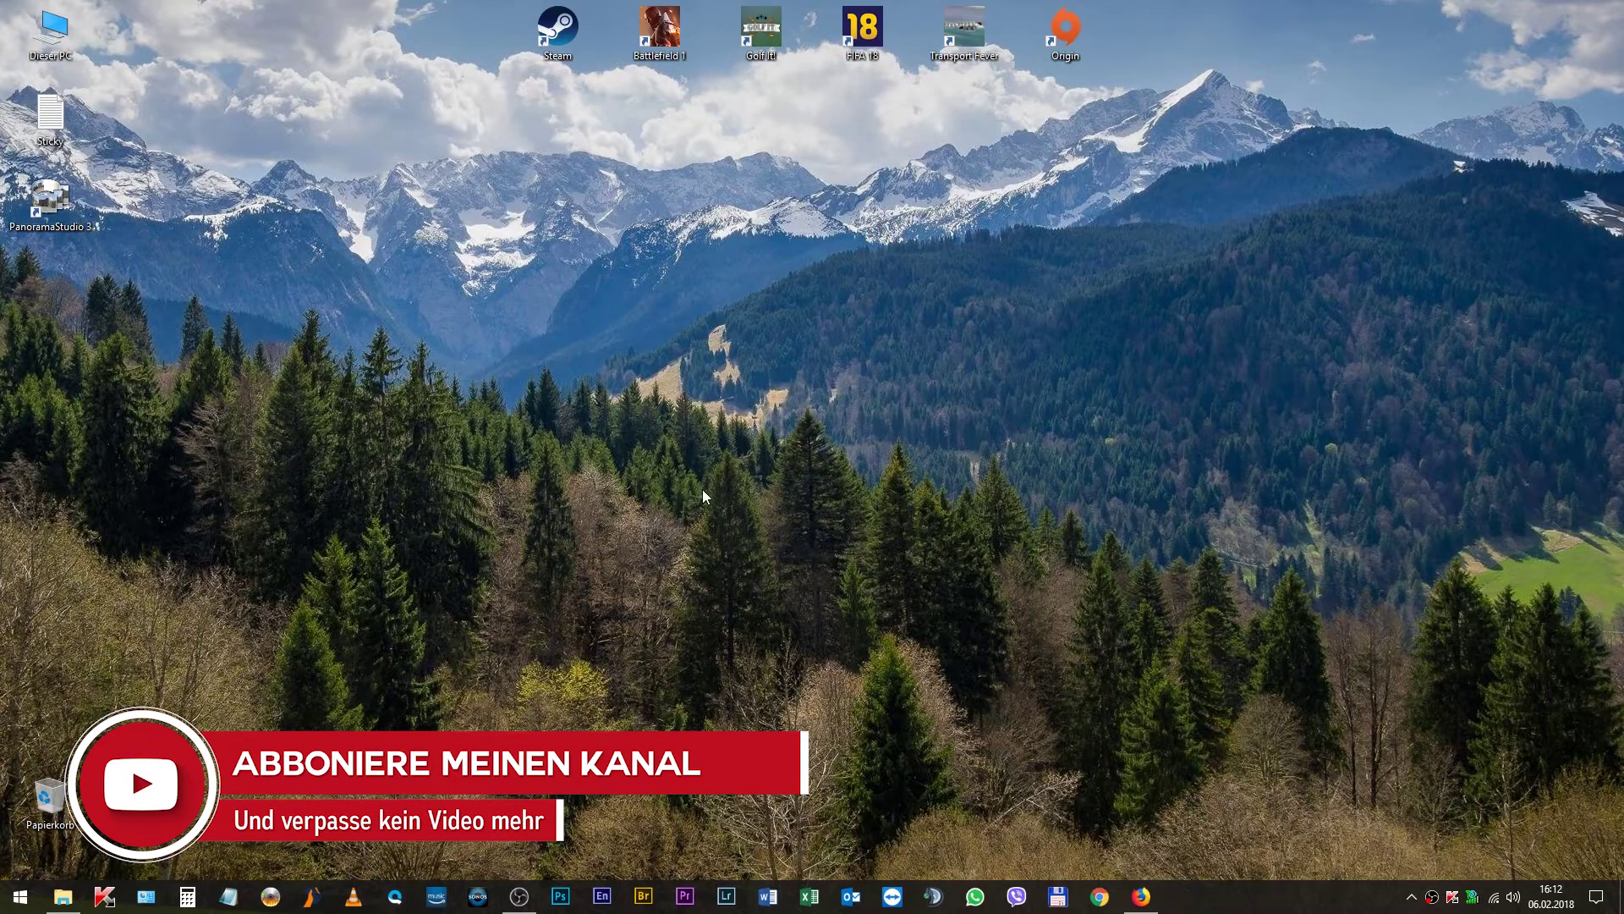
Open the 2018.01.27 - Zoo Leipzig photo folder in File Explorer, then reposition and enlarge its window
click(62, 896)
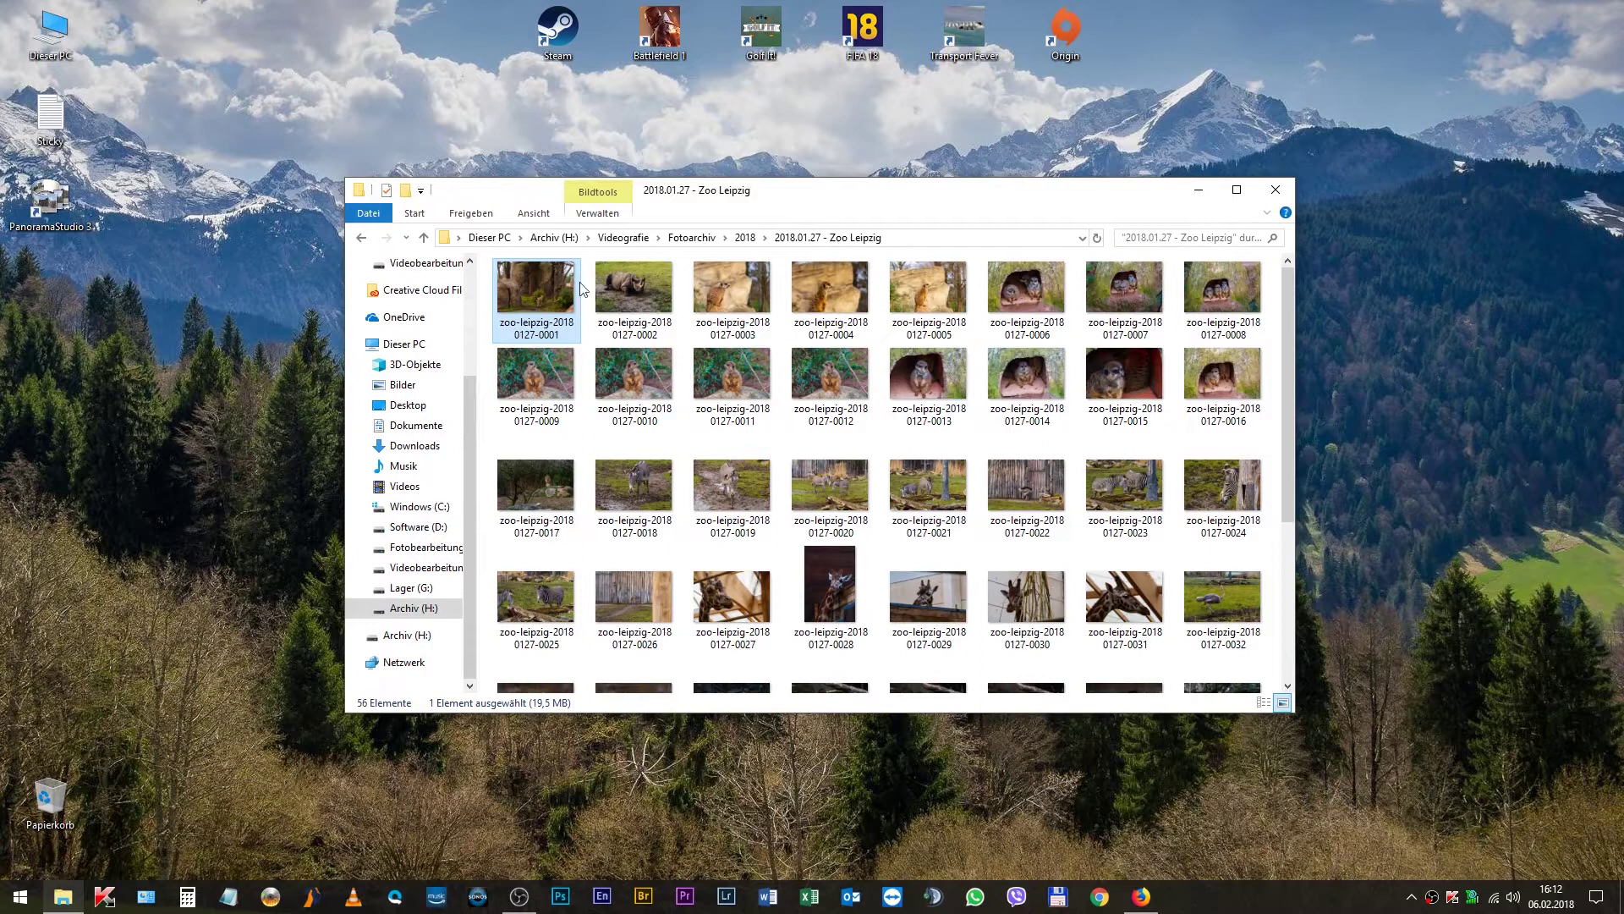
drag(987, 178, 989, 106)
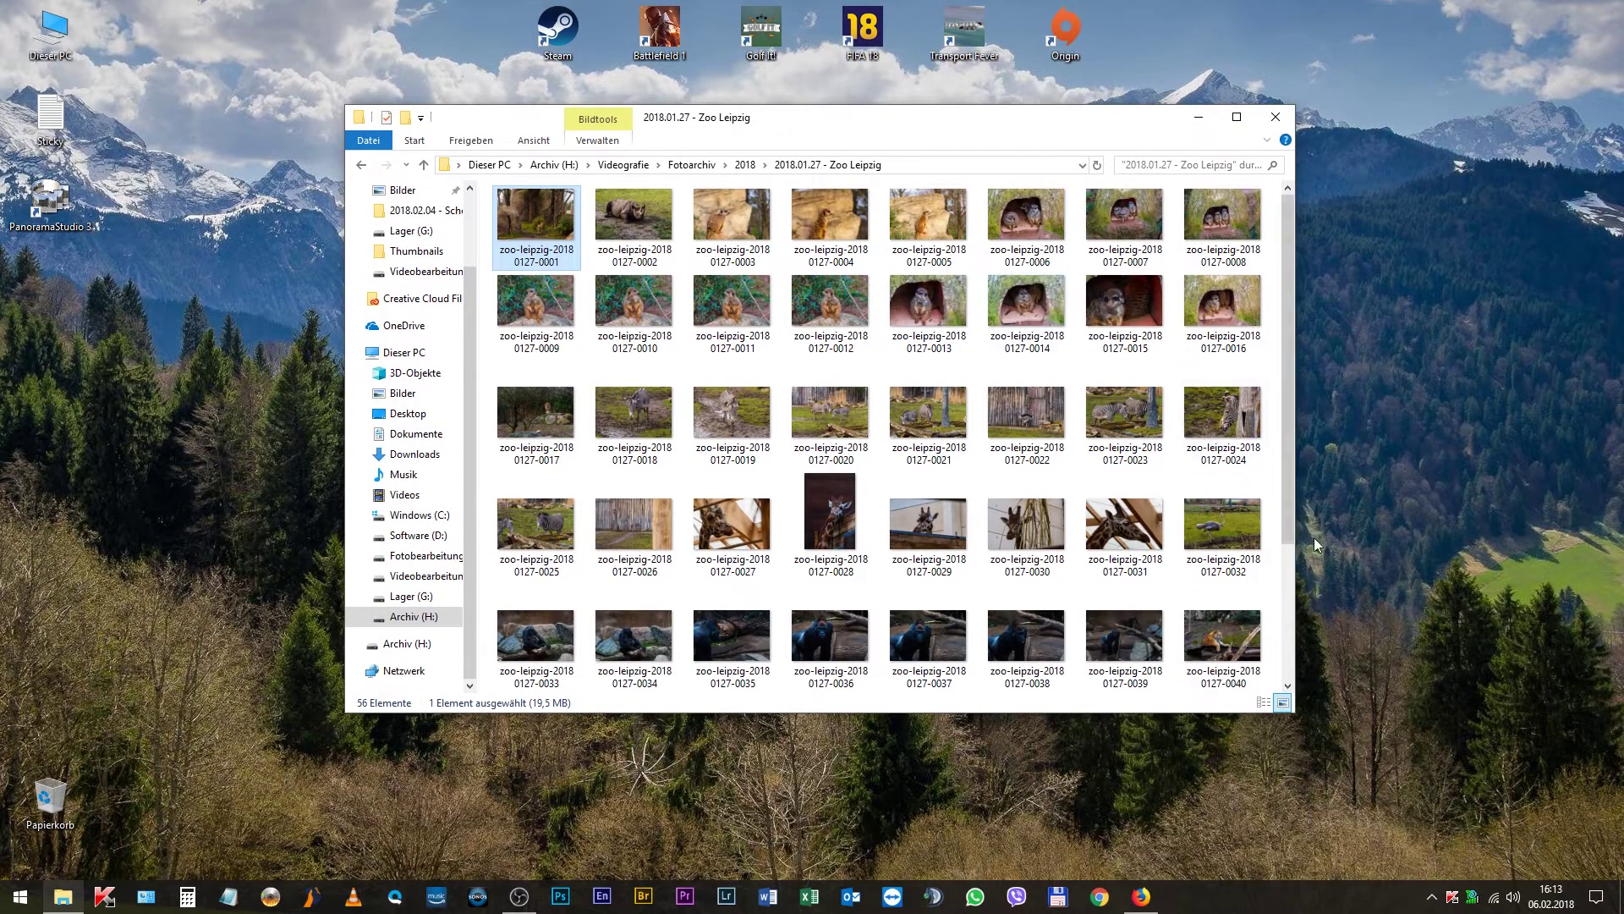
drag(1297, 606, 1488, 606)
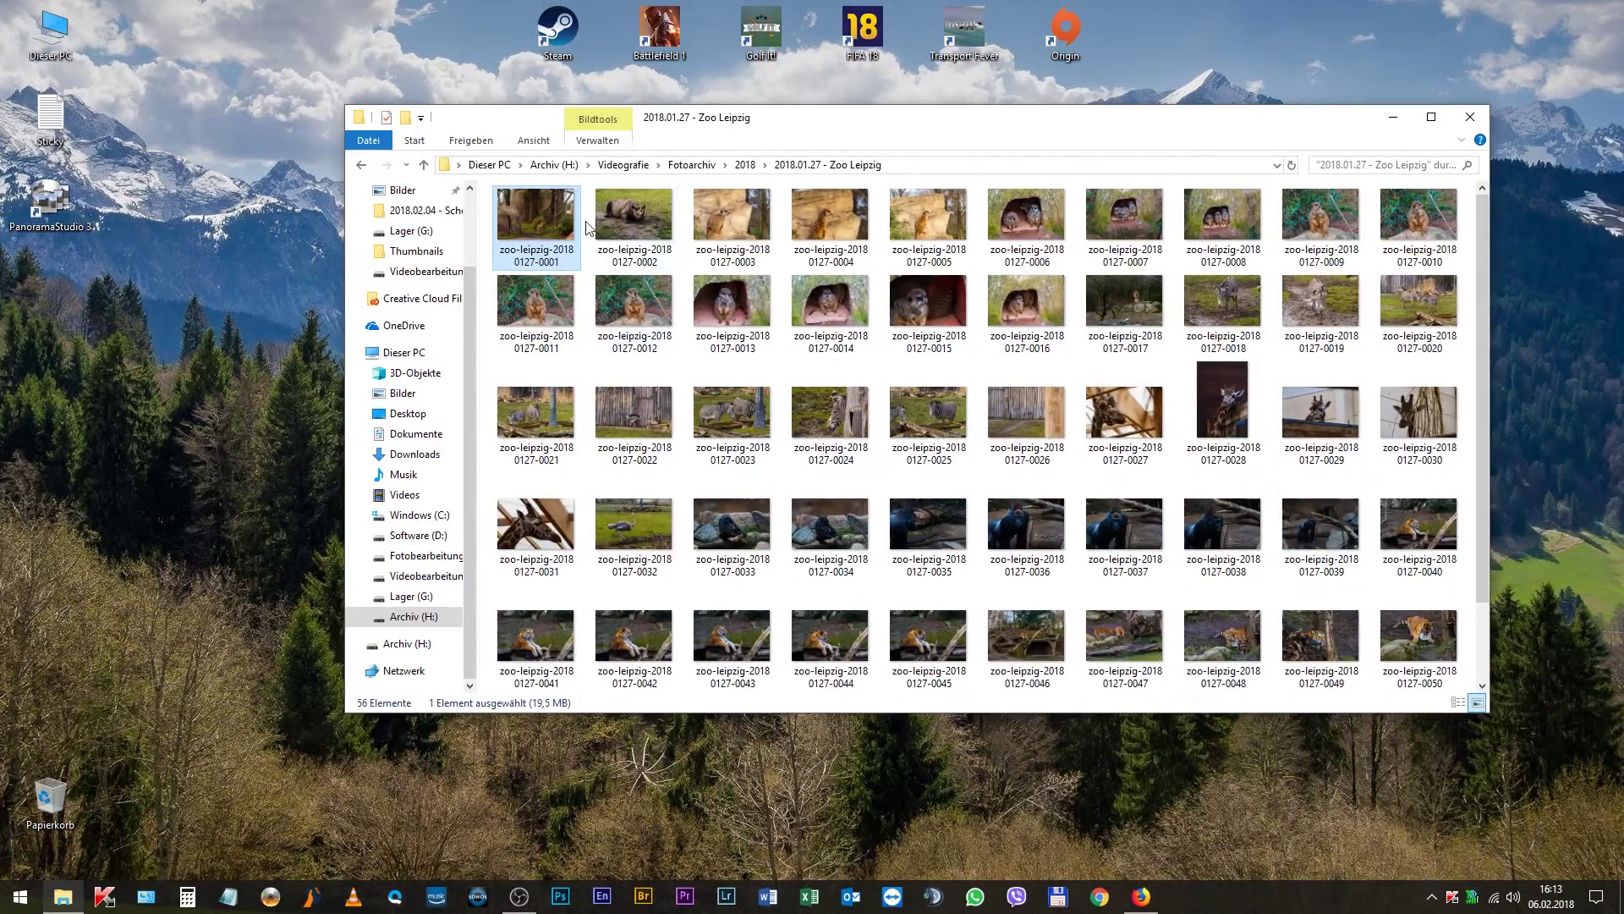
double_click(534, 212)
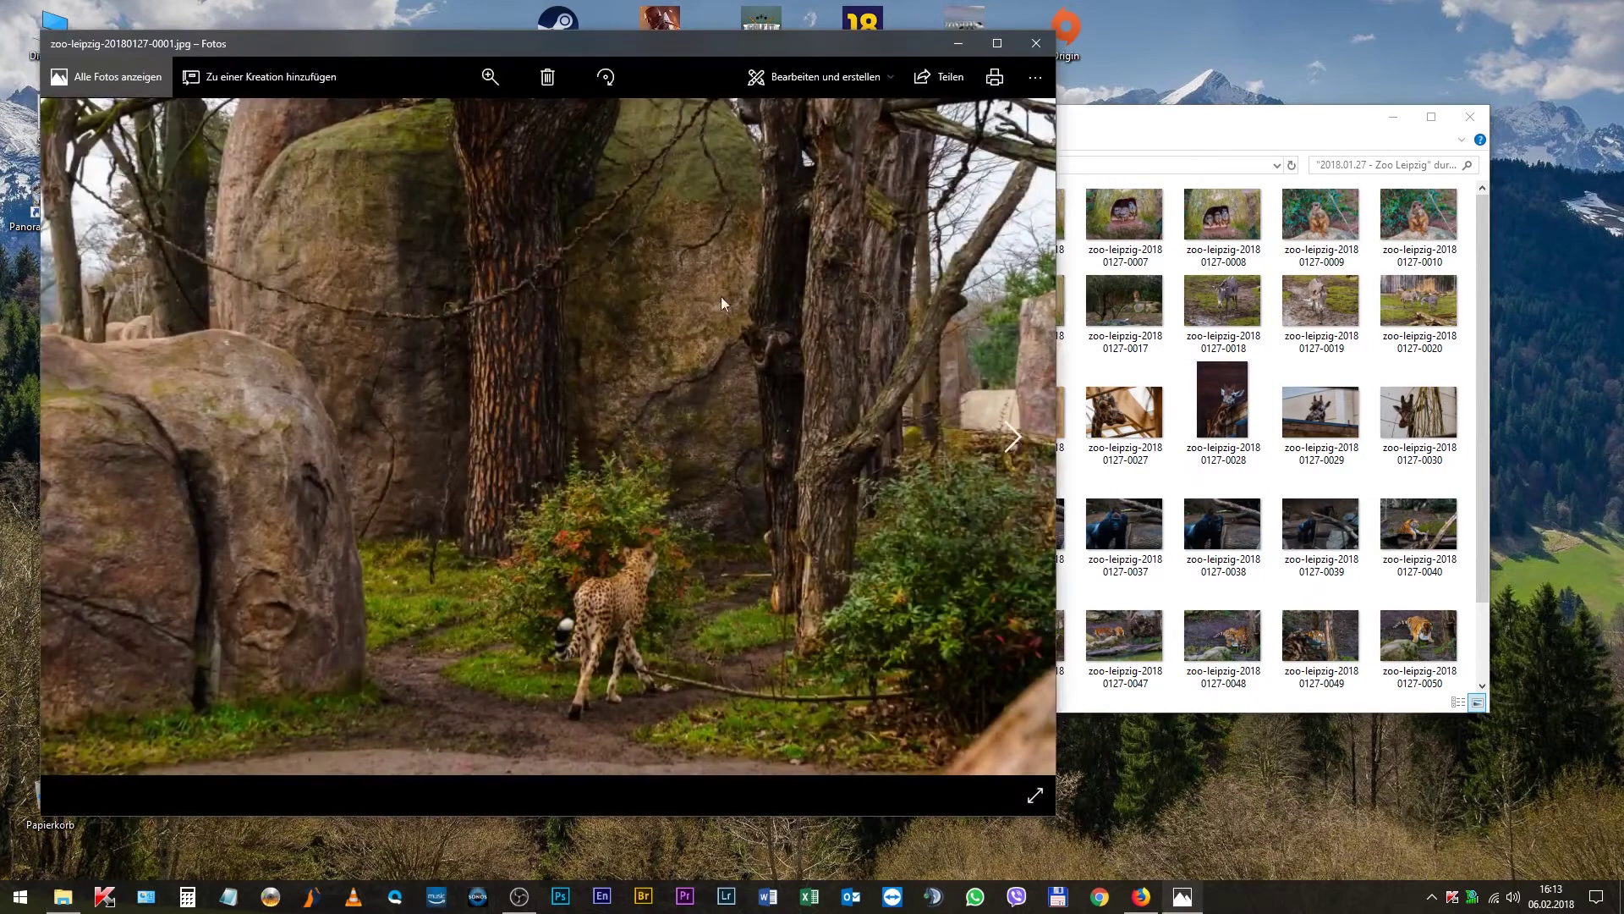
click(1011, 440)
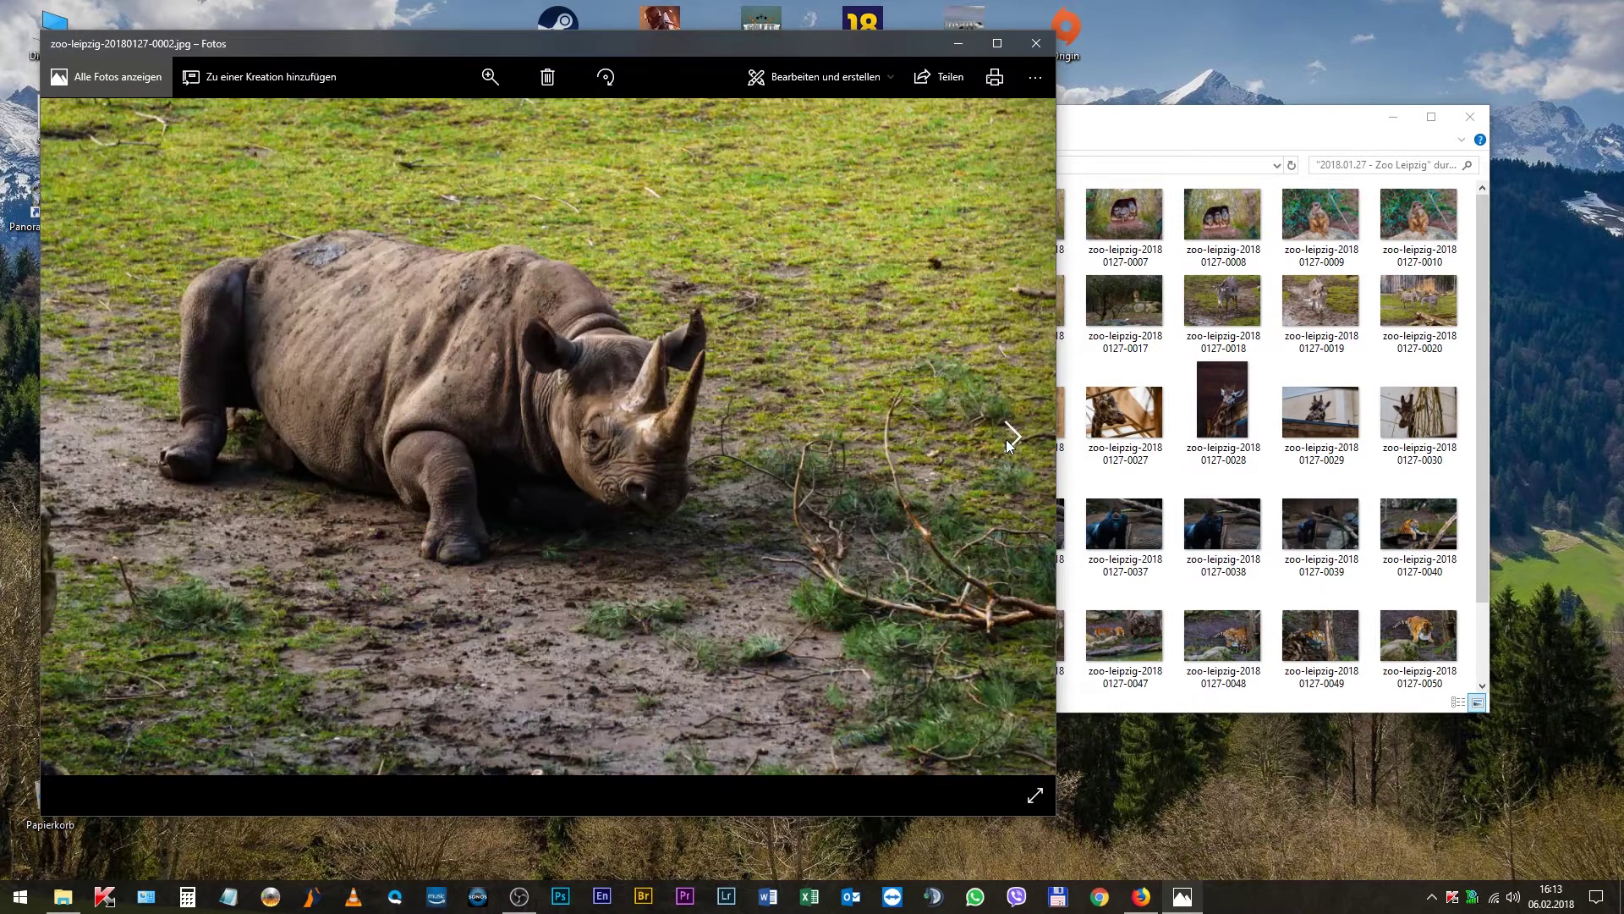
click(1009, 446)
click(1008, 442)
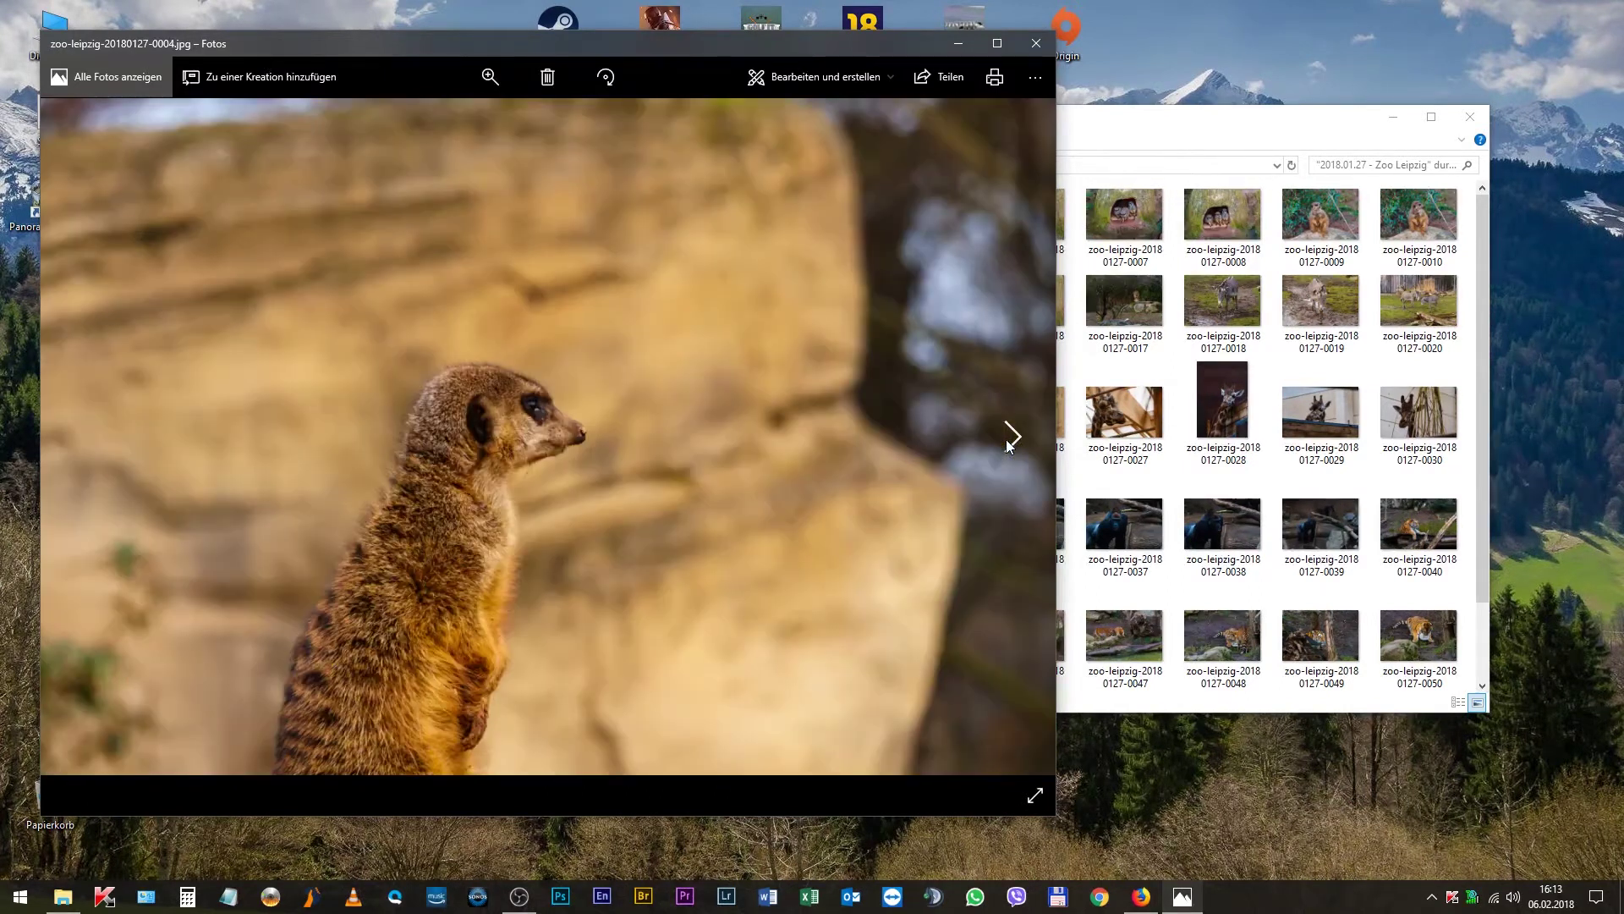
click(1007, 439)
click(888, 73)
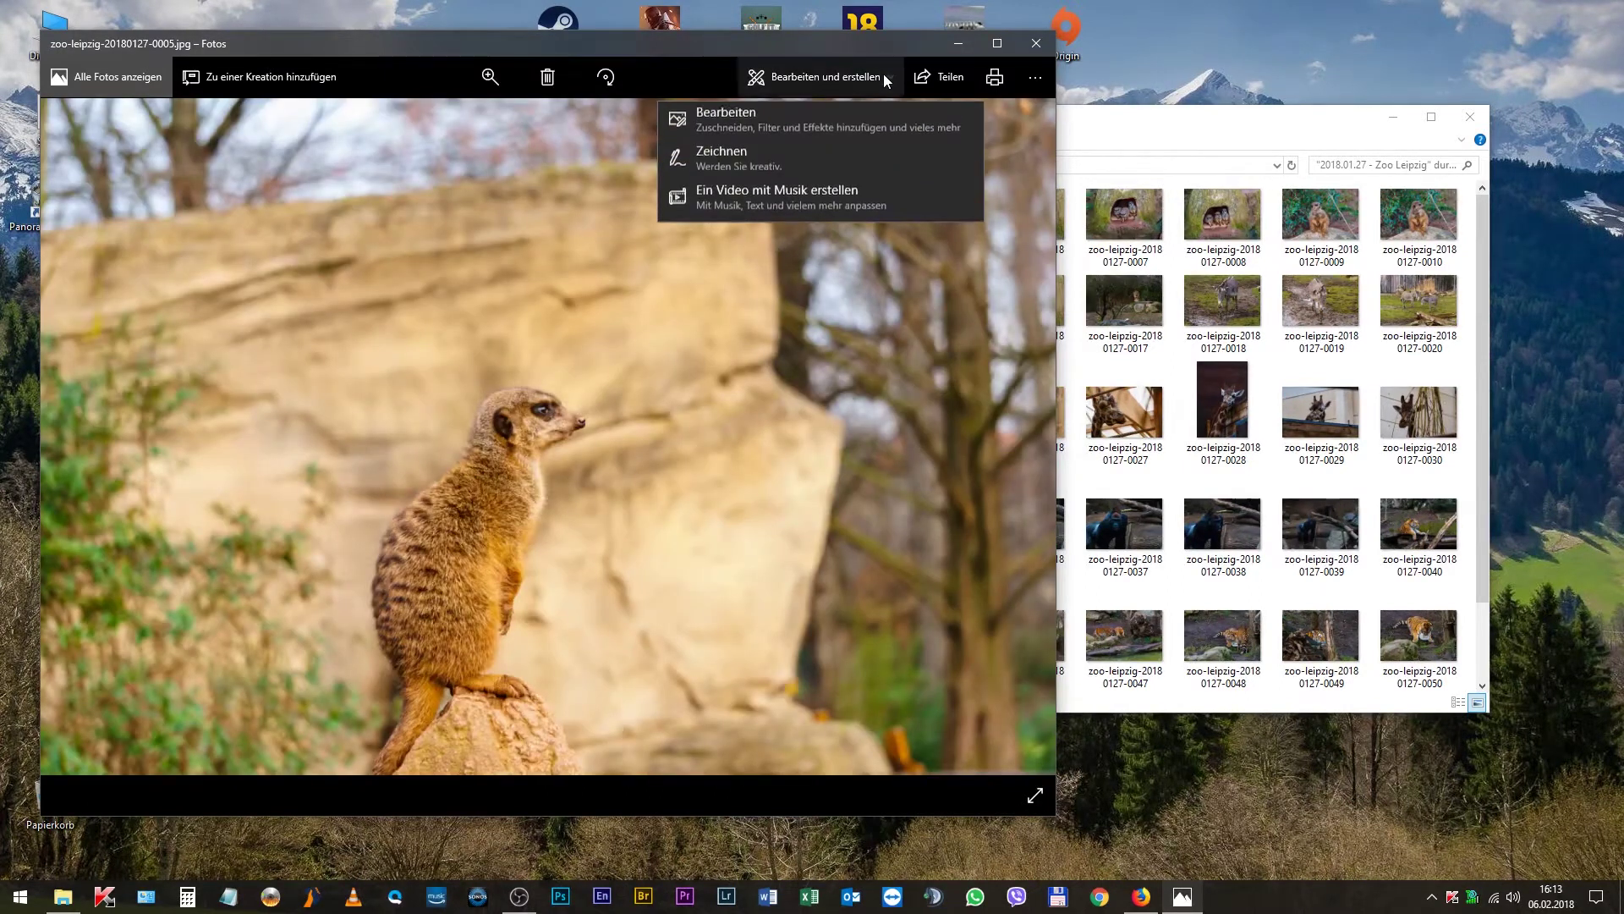
click(887, 79)
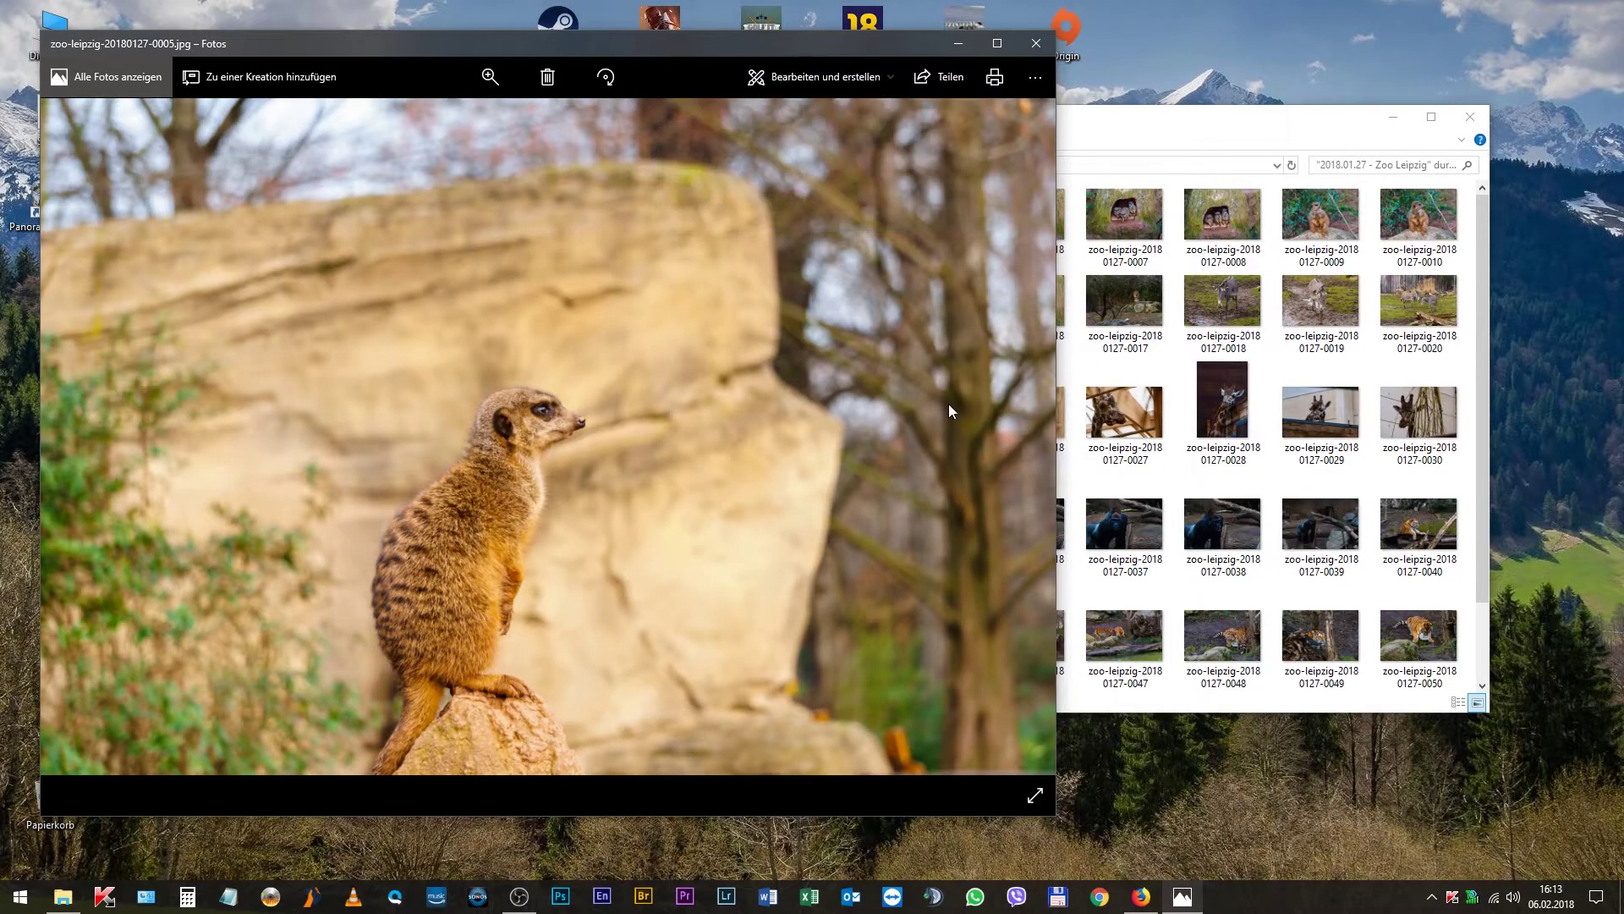
click(1037, 43)
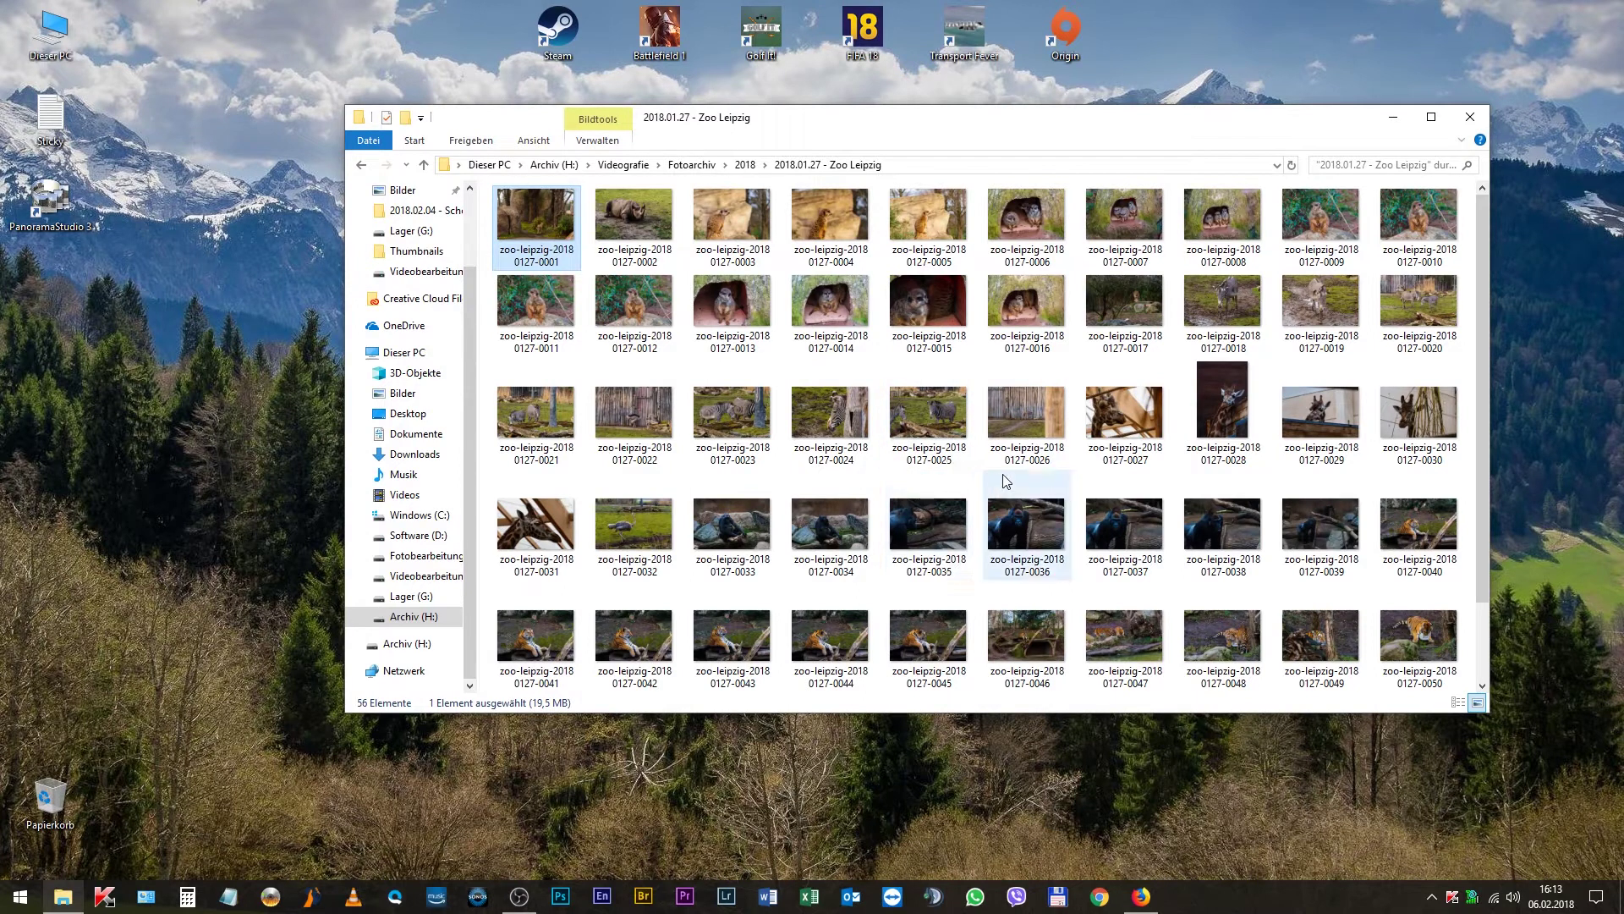
mouse_move(1007, 481)
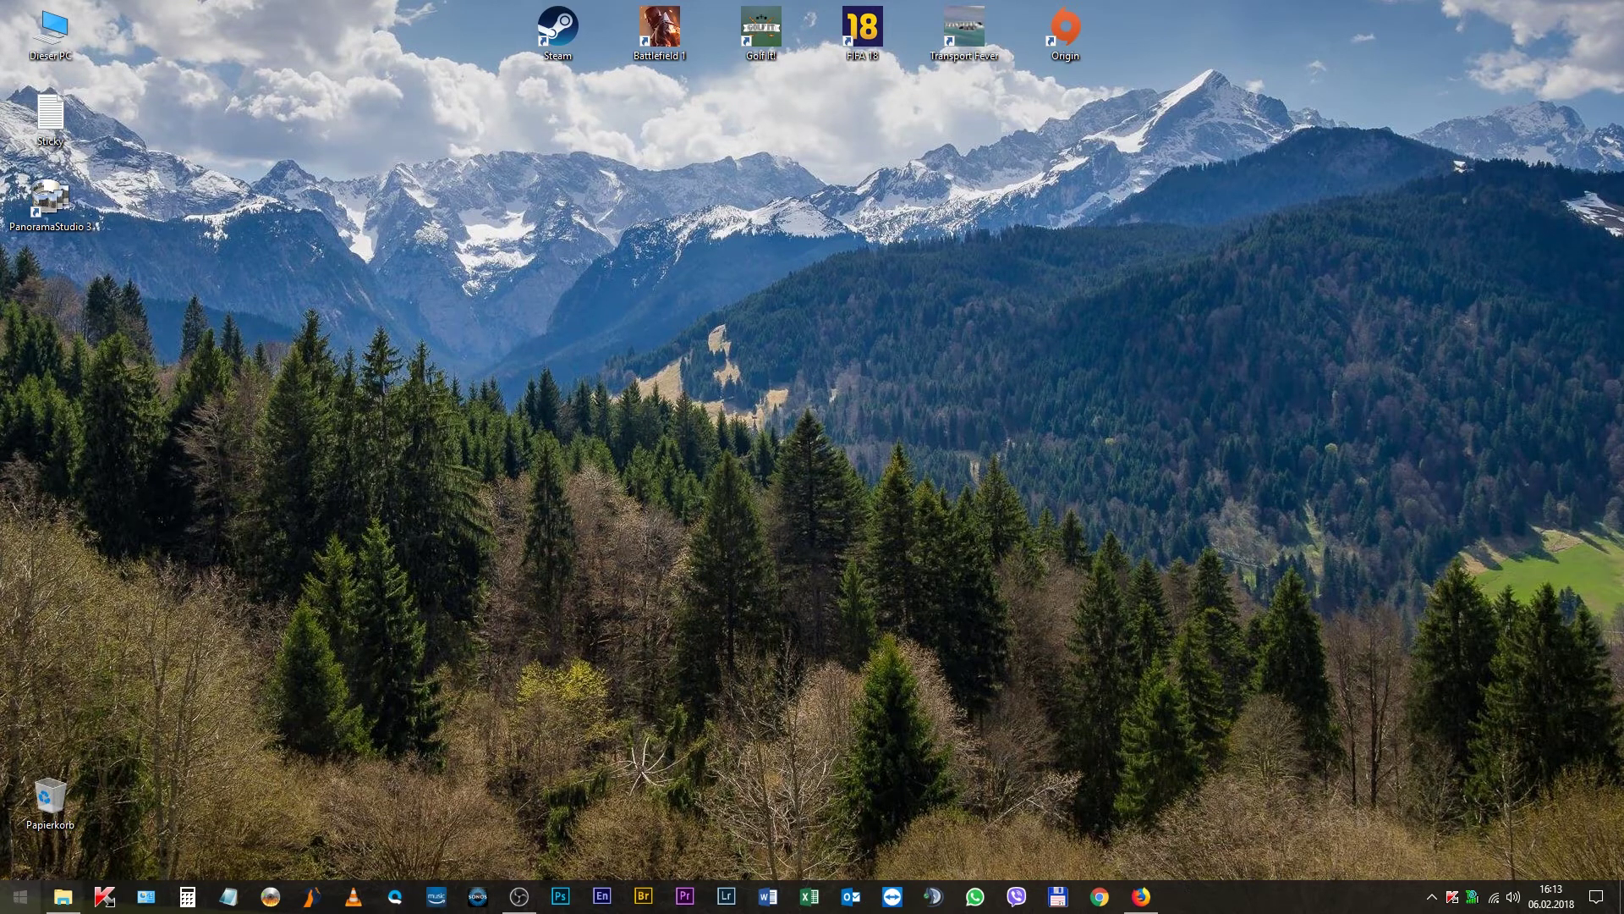
Launch the Registry Editor by running regedit
right_click(24, 902)
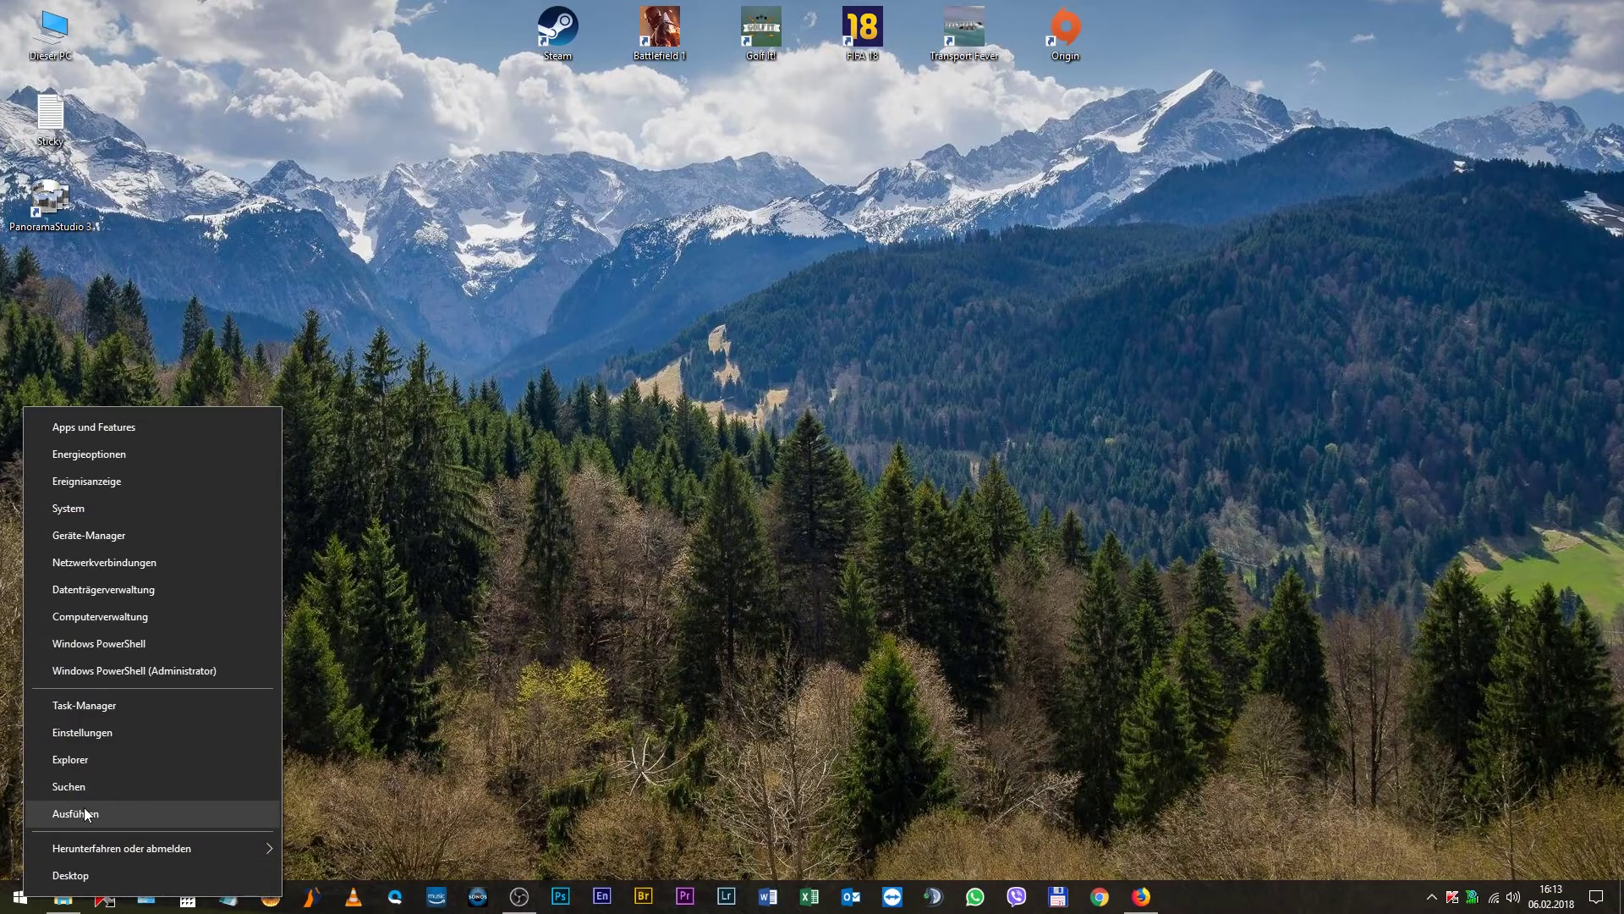
click(86, 815)
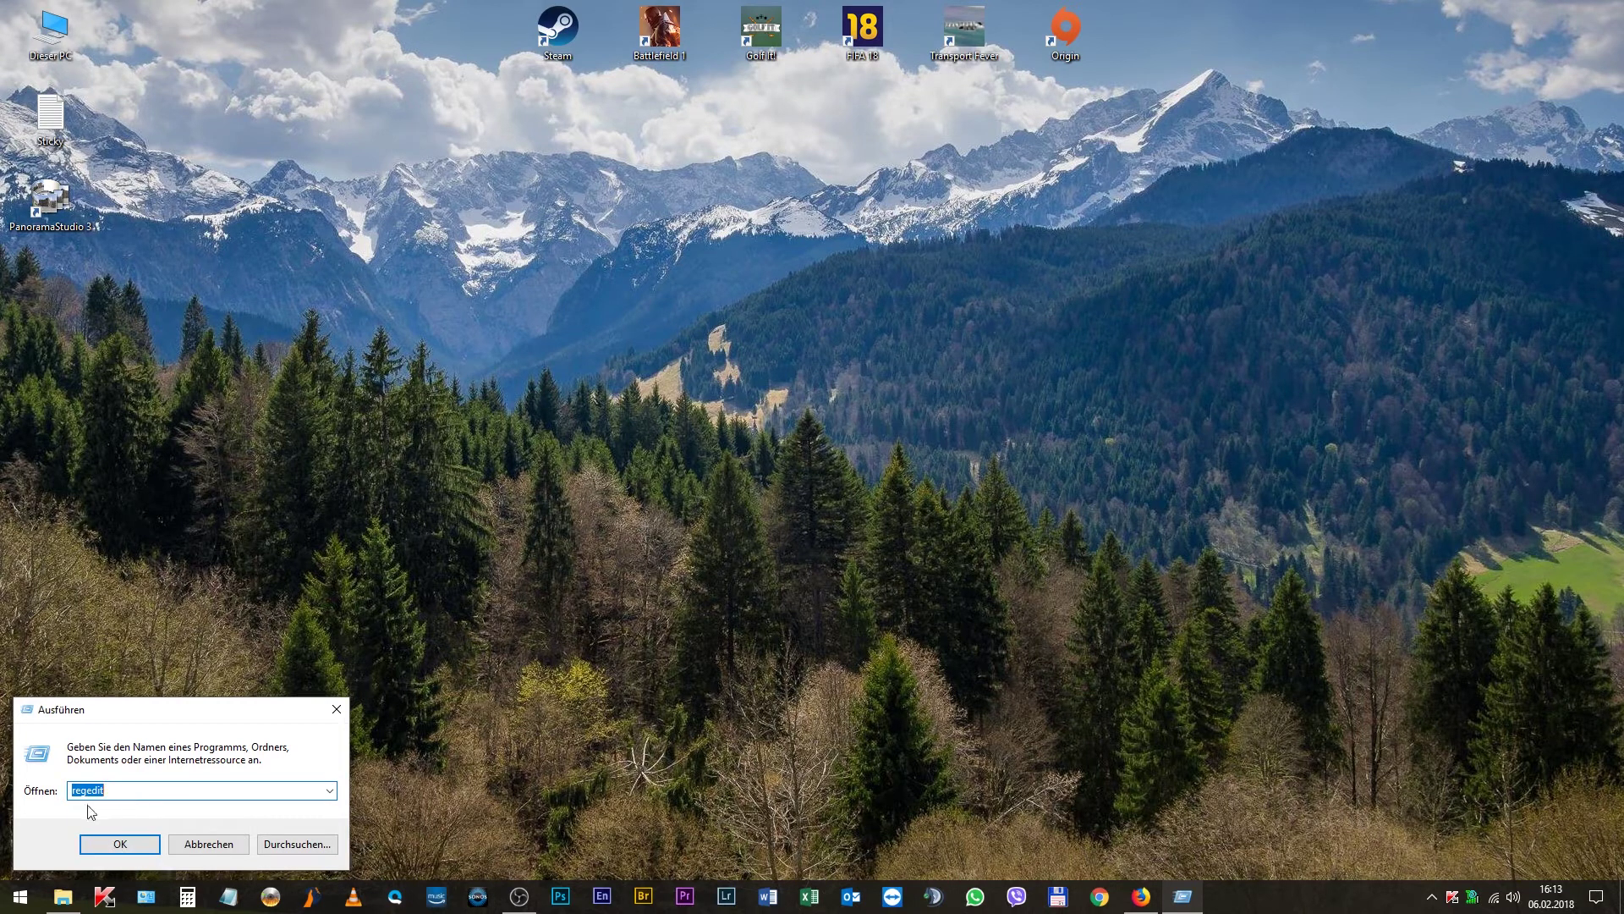
click(129, 850)
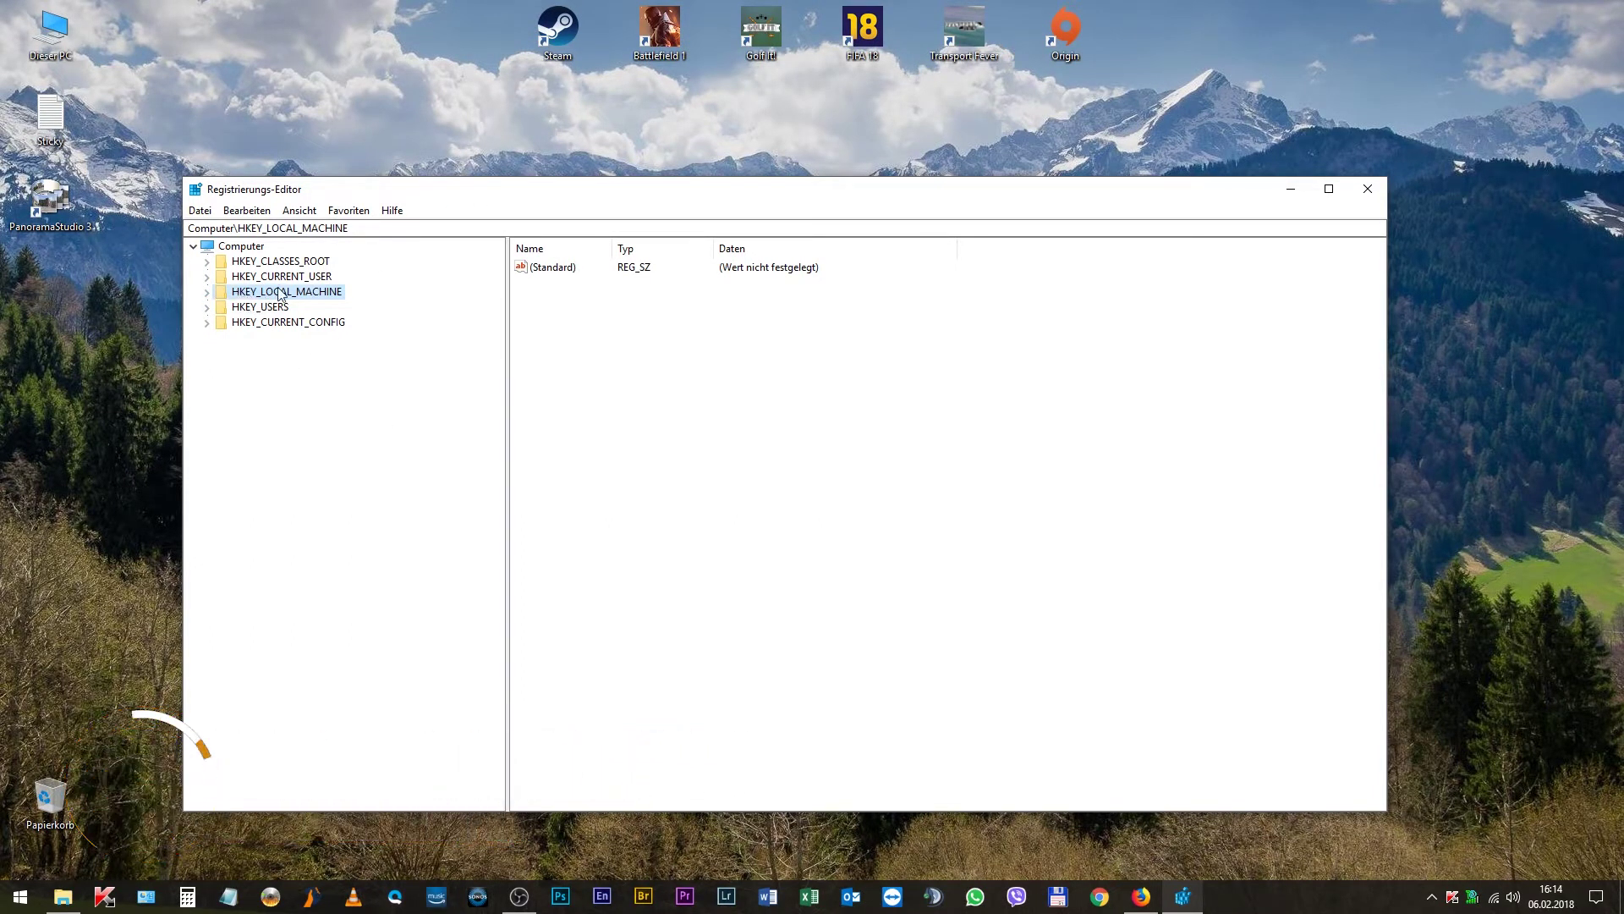
Open the registry key HKEY_LOCAL_MACHINE\SOFTWARE\Microsoft\Windows Photo Viewer\Capabilities\FileAssociations
click(208, 293)
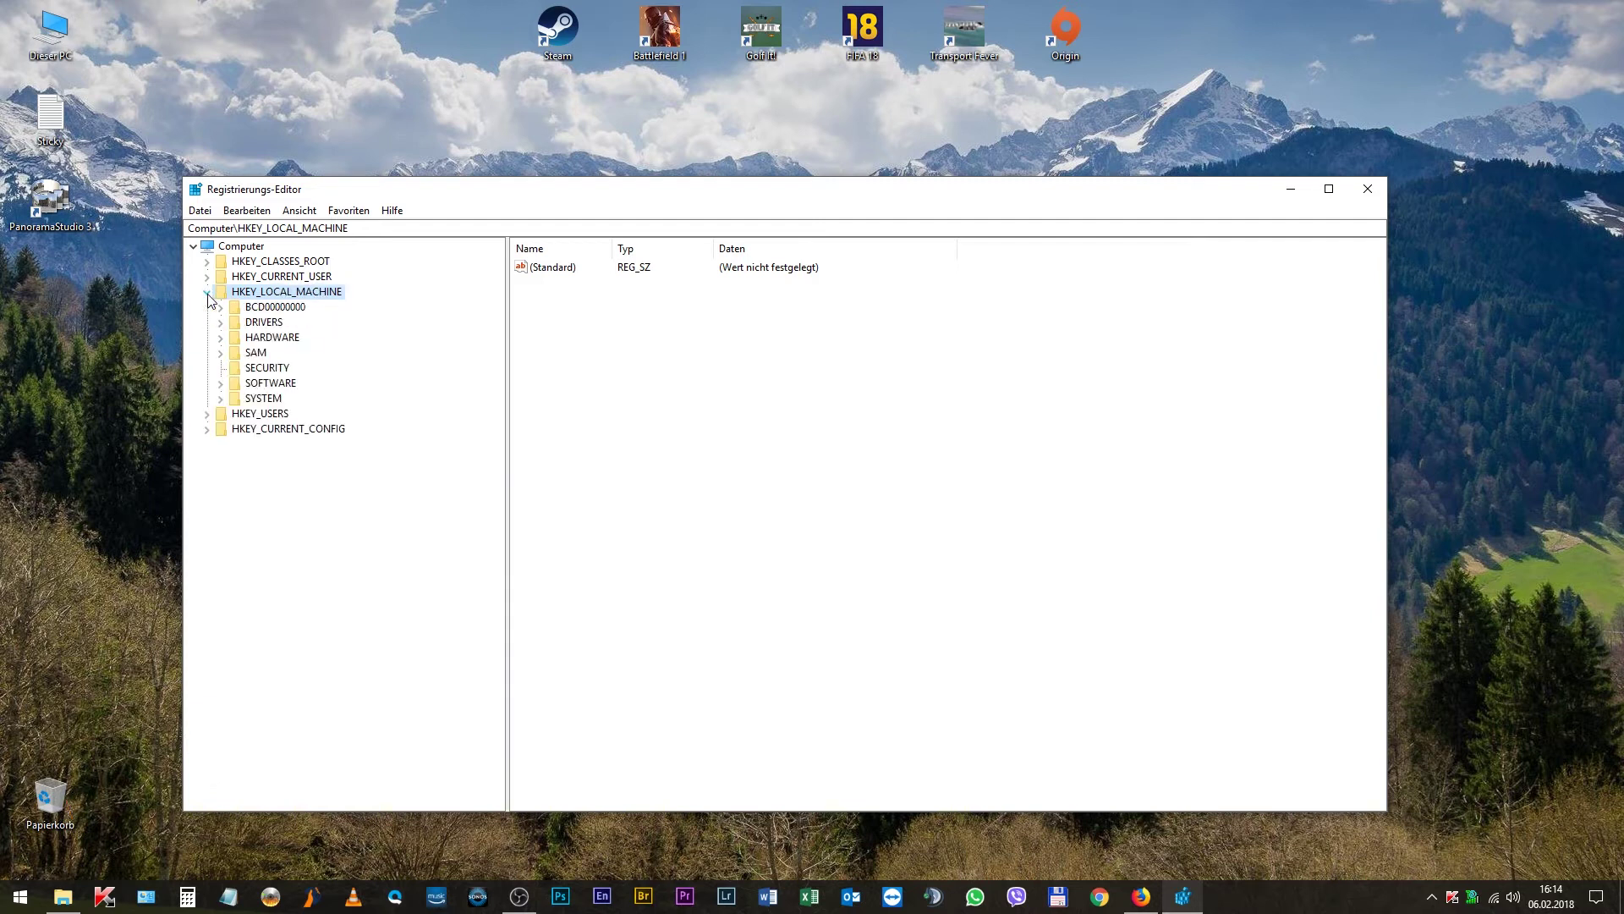
click(222, 384)
scroll(274, 461, down, 3)
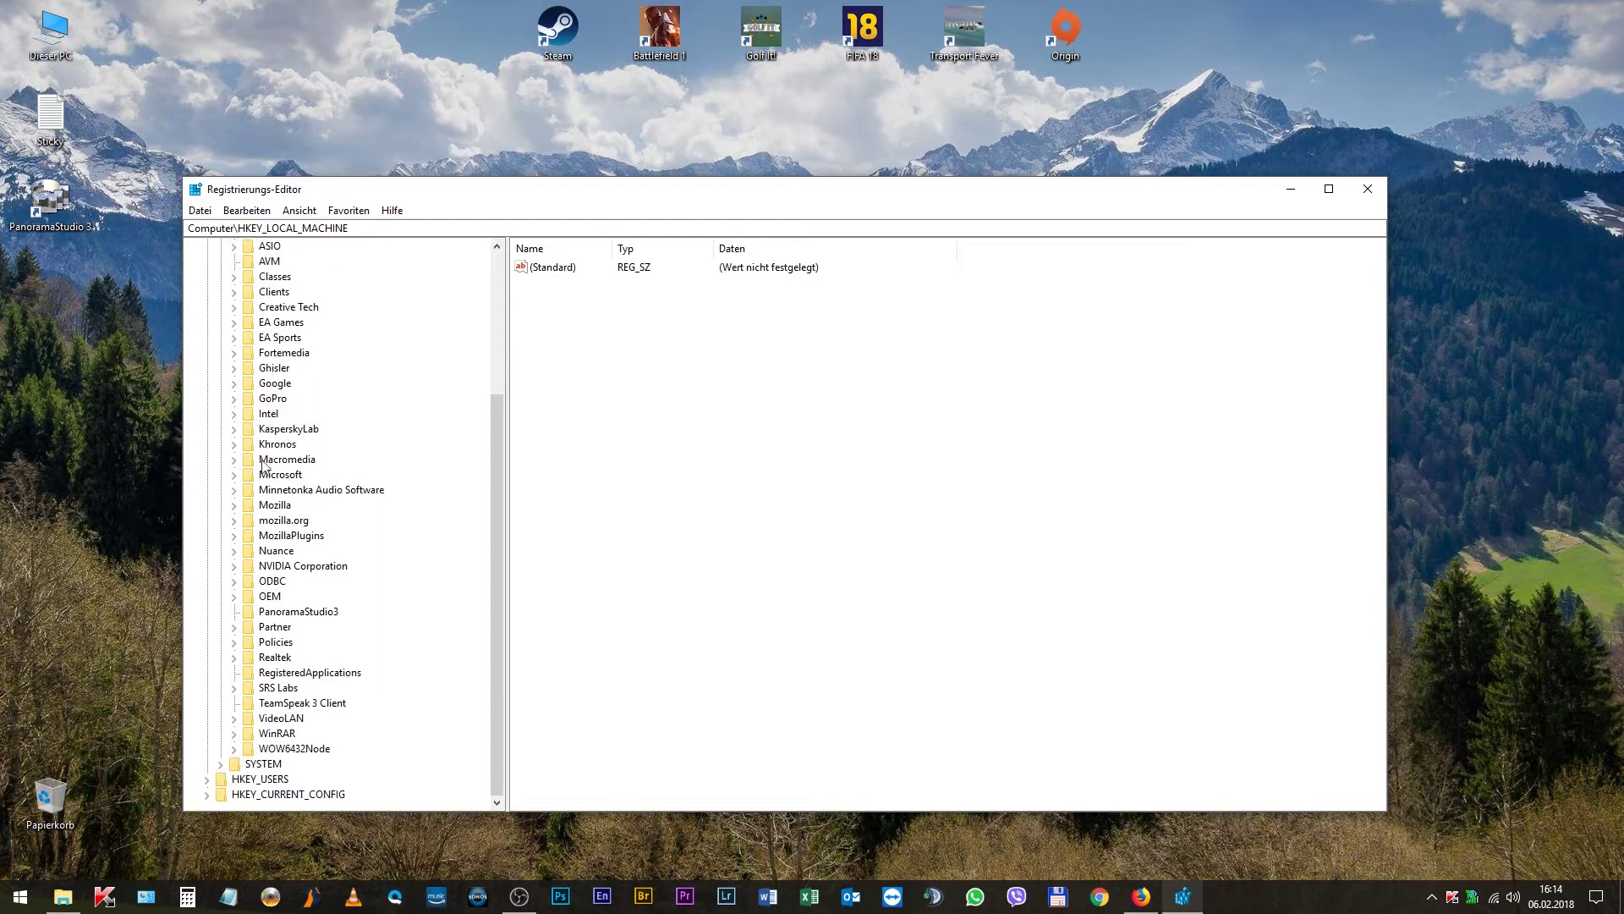
click(235, 476)
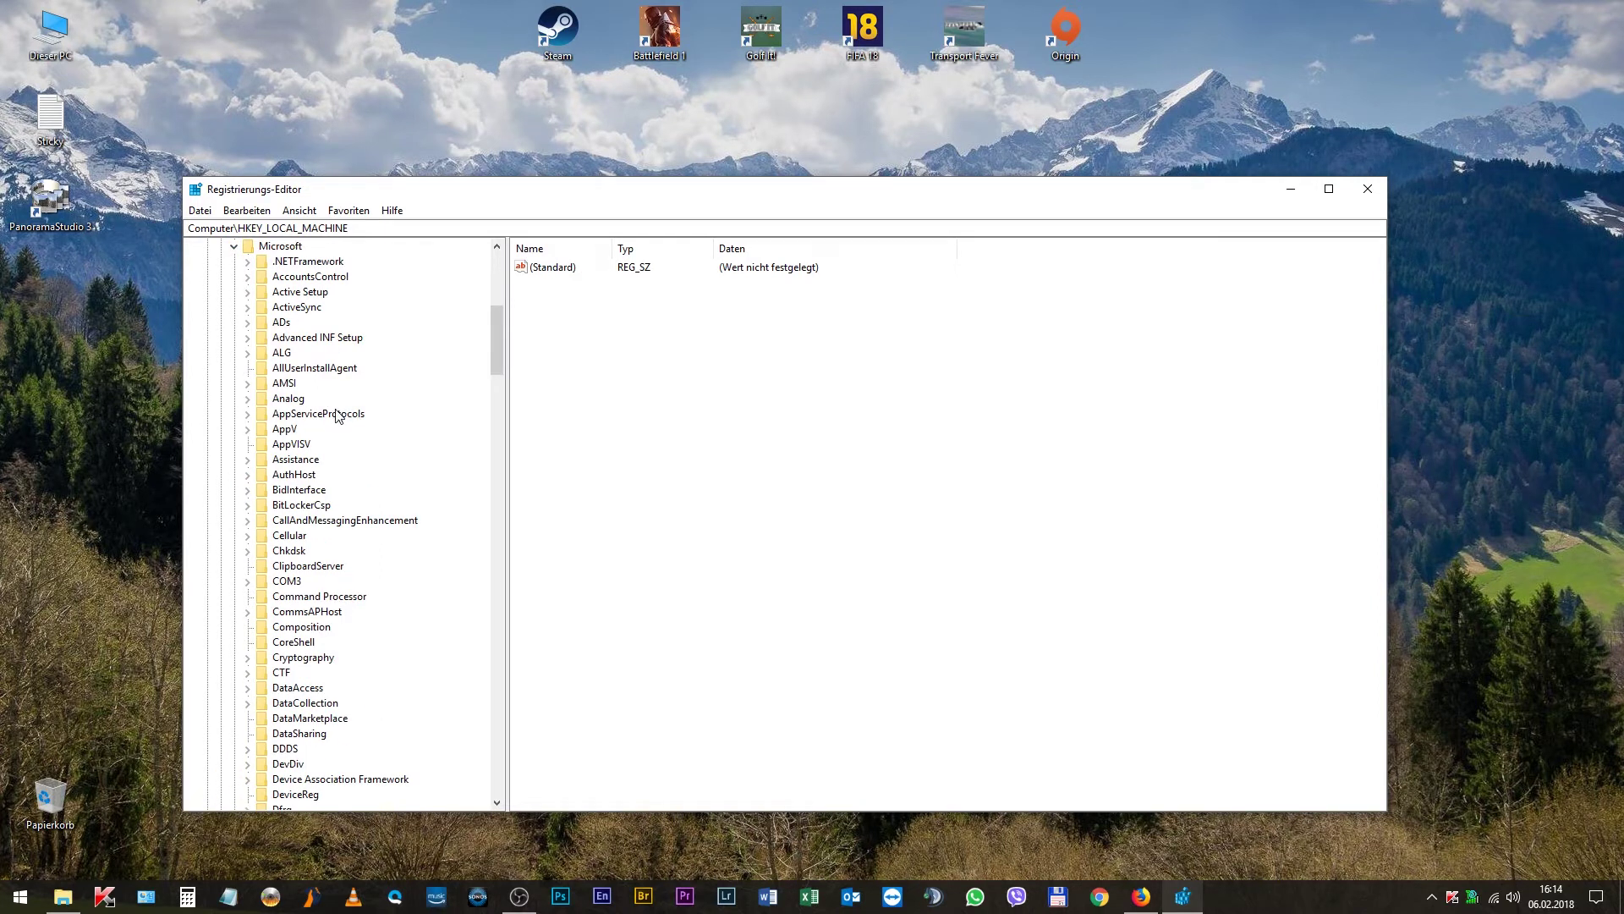
scroll(336, 414, down, 20)
scroll(326, 404, down, 20)
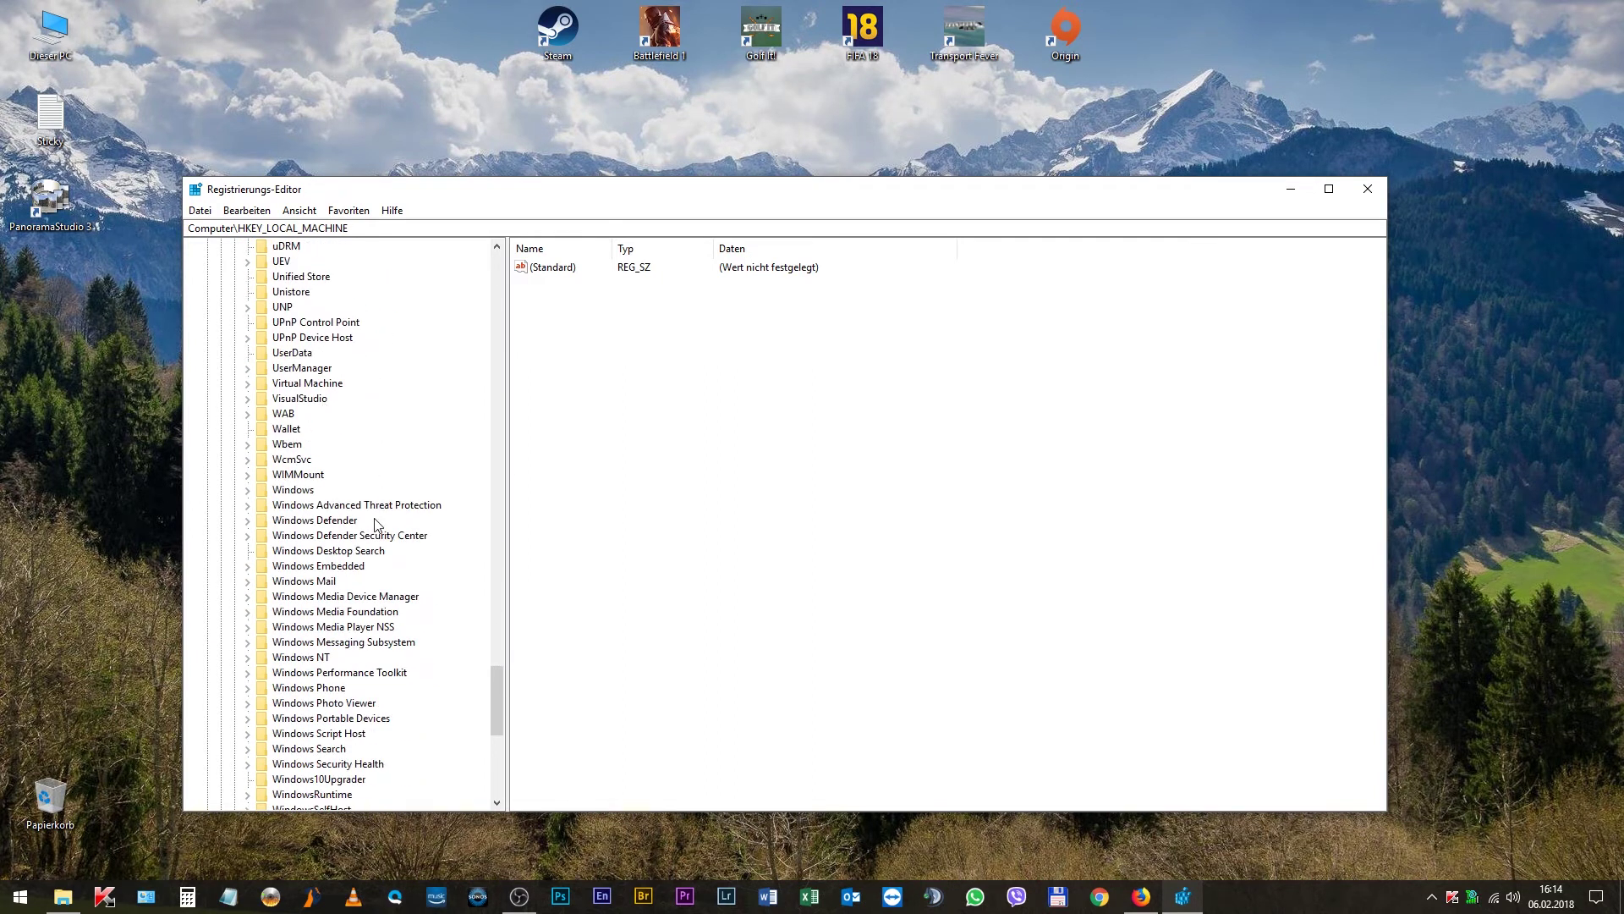
click(248, 704)
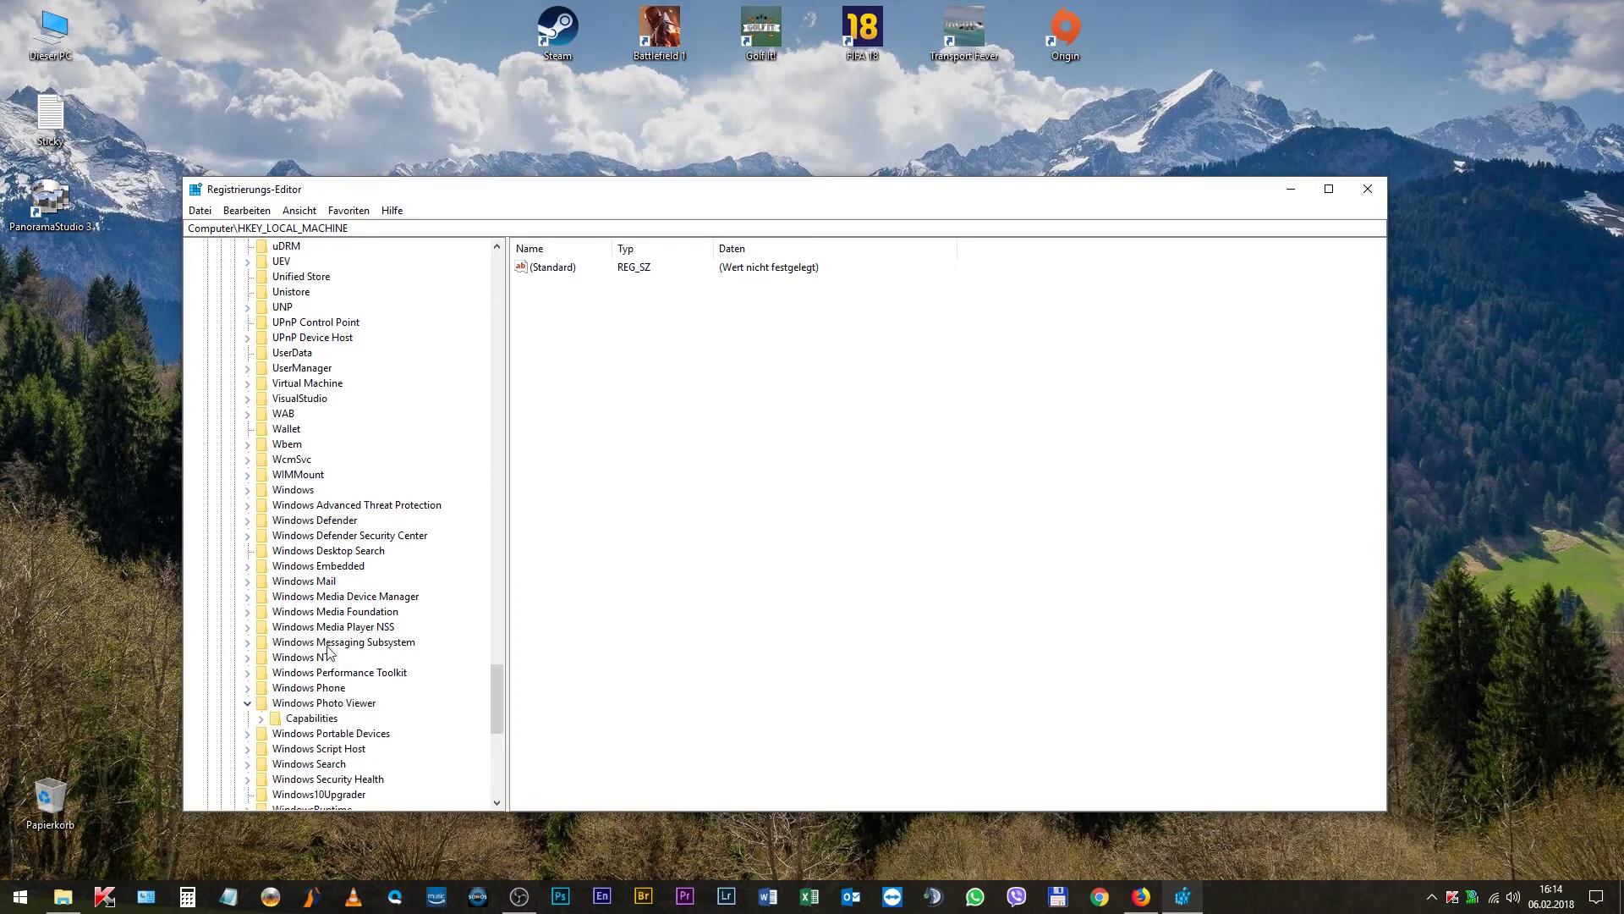
click(260, 720)
scroll(372, 626, down, 2)
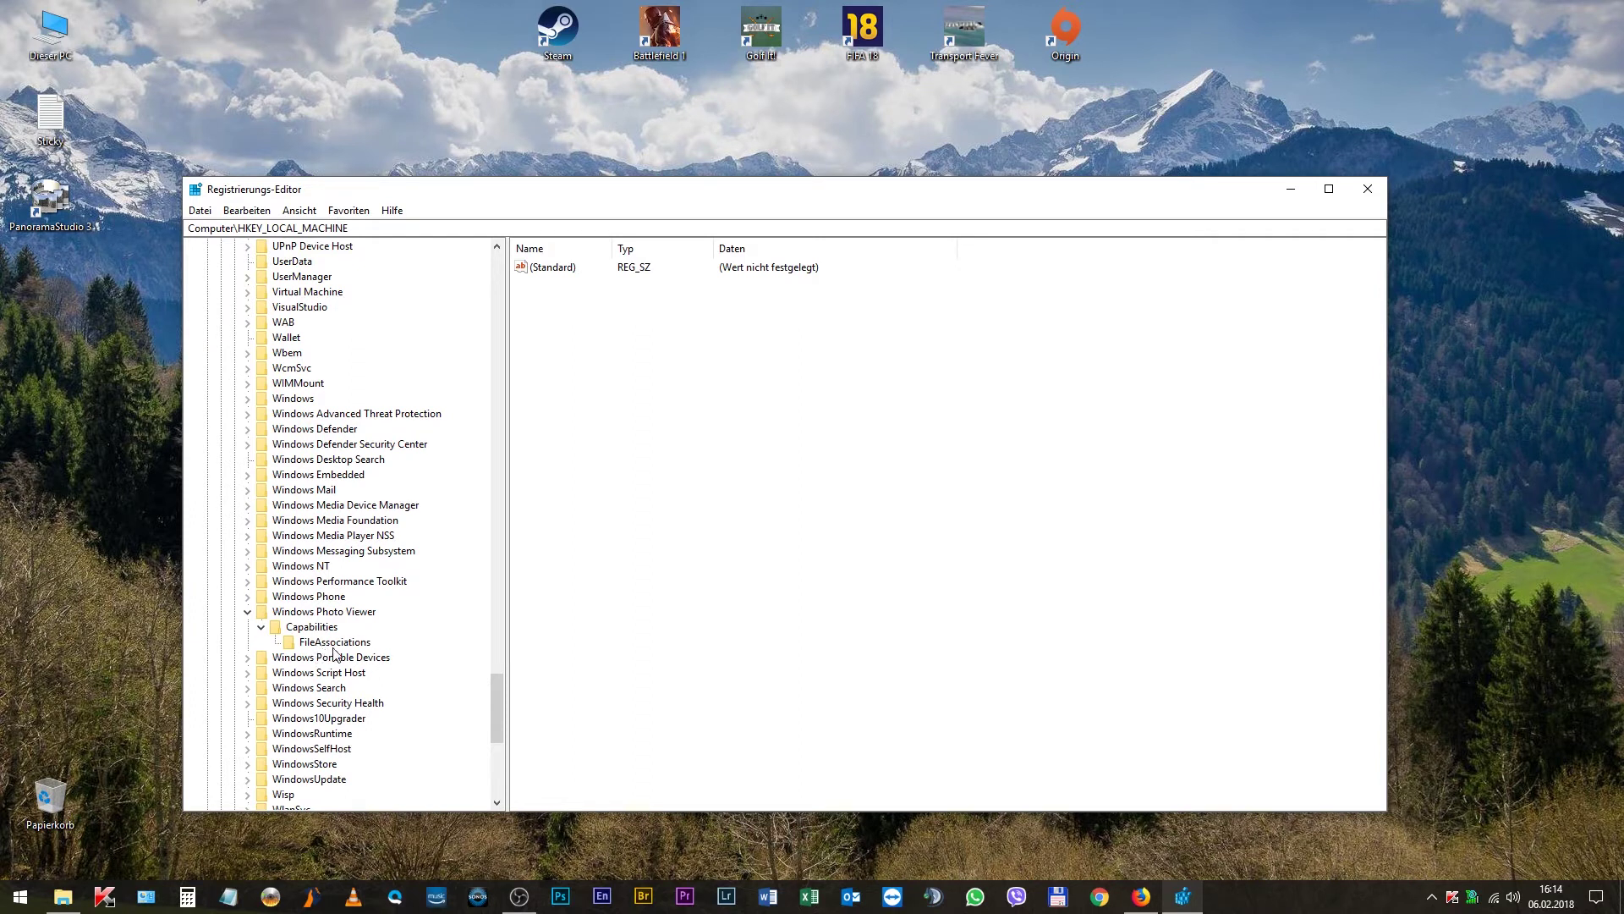
click(353, 644)
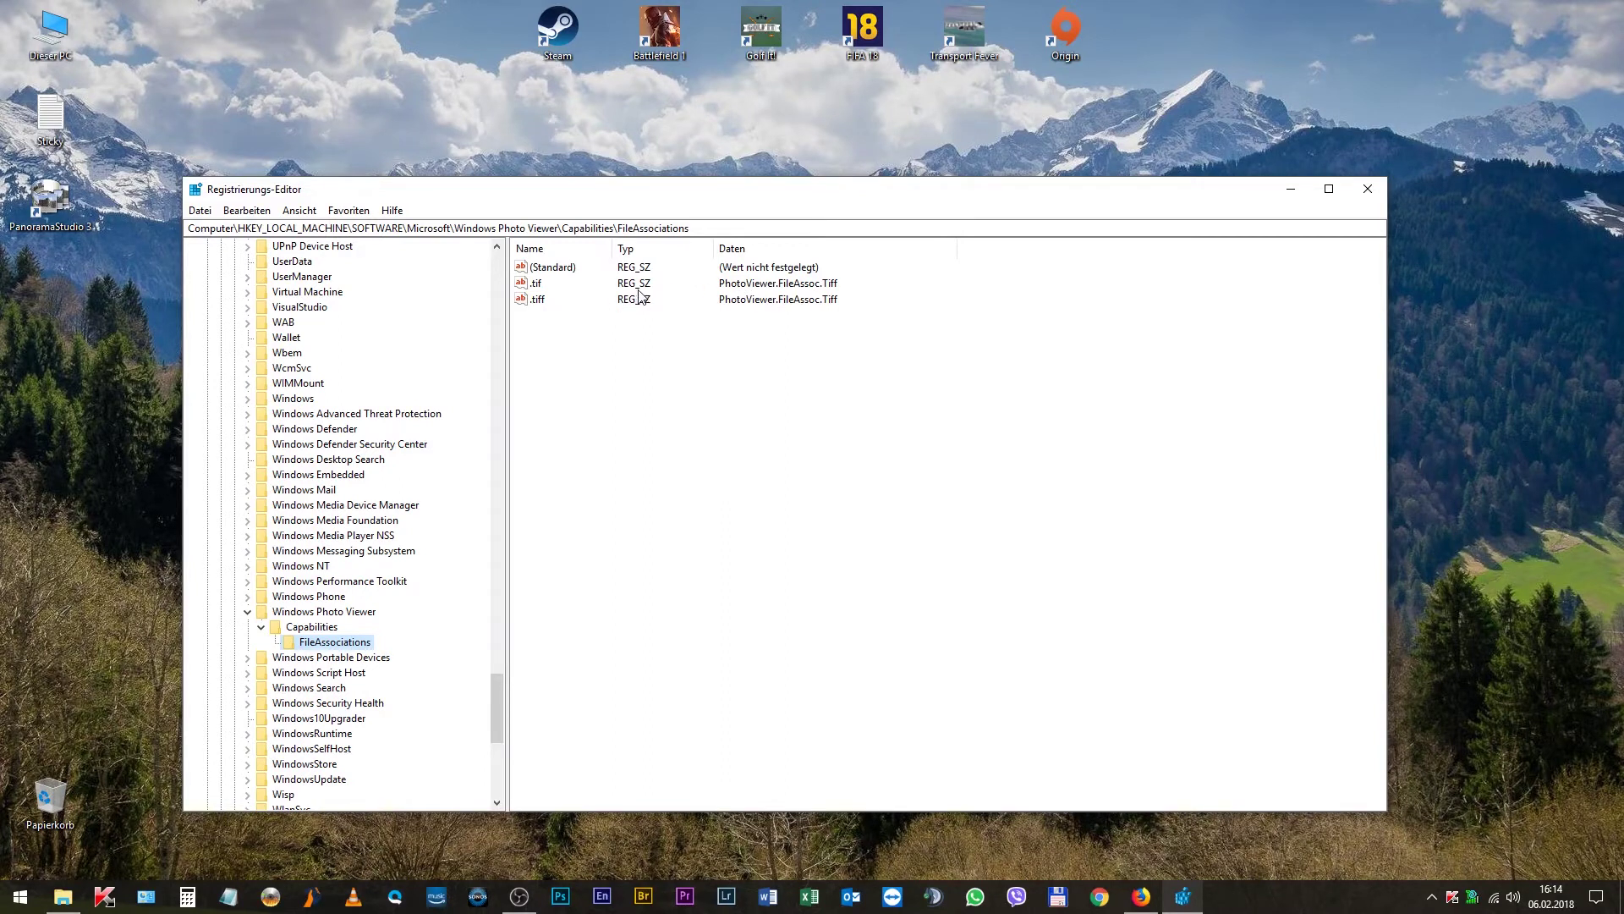
Copy the value data PhotoViewer.FileAssoc.Tiff from the .tiff entry and close its edit dialog
click(750, 304)
right_click(731, 303)
click(546, 304)
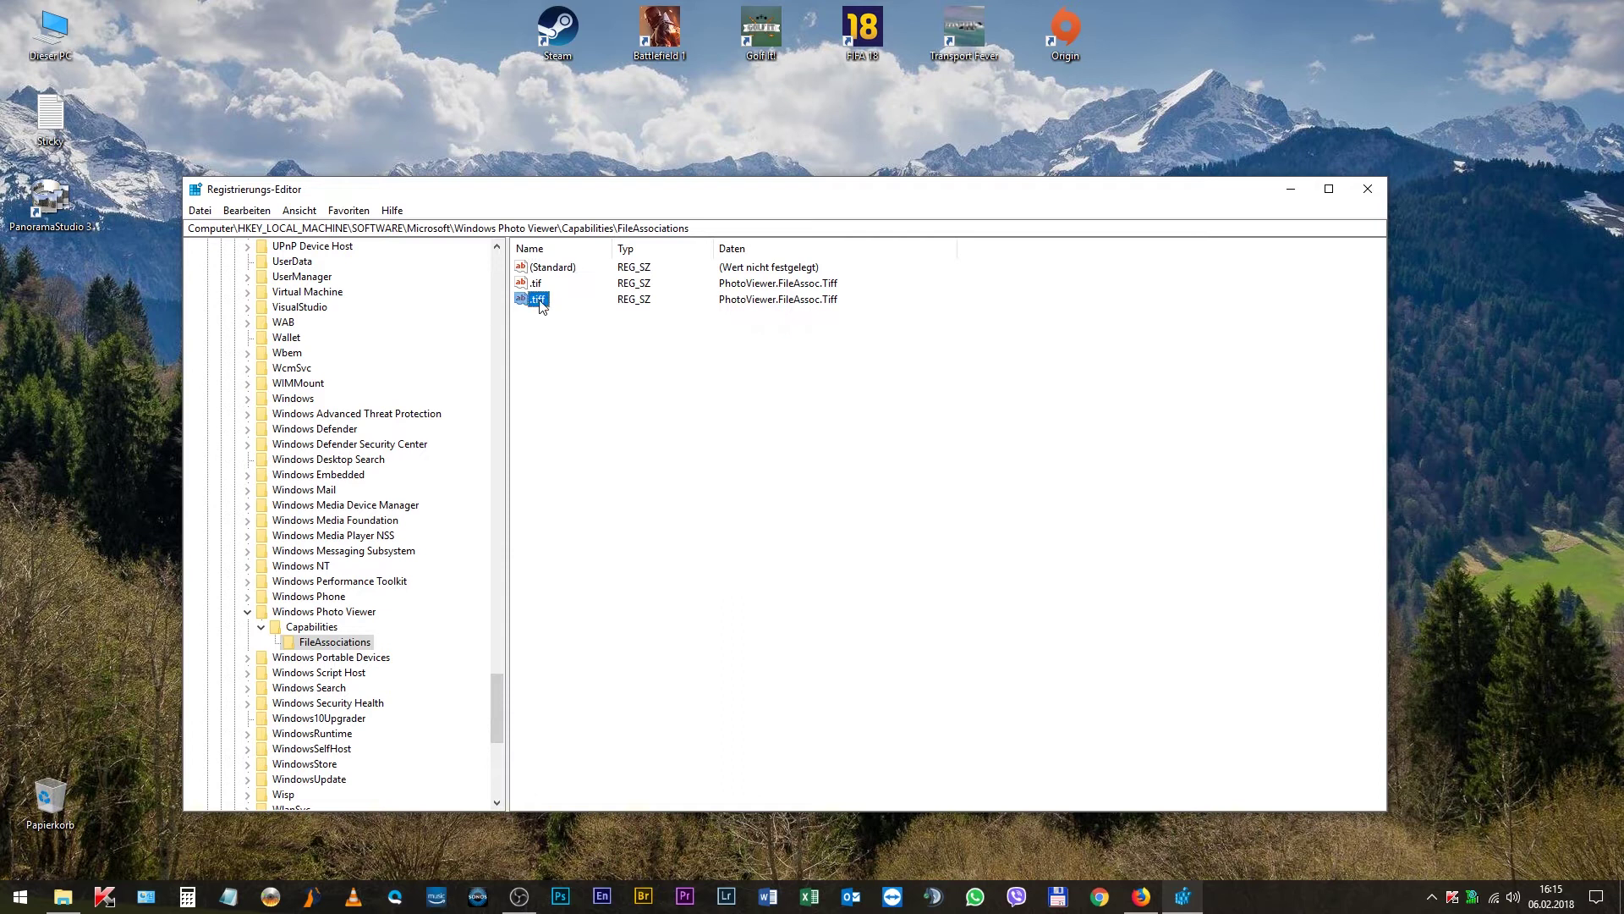
double_click(544, 304)
drag(377, 349, 227, 380)
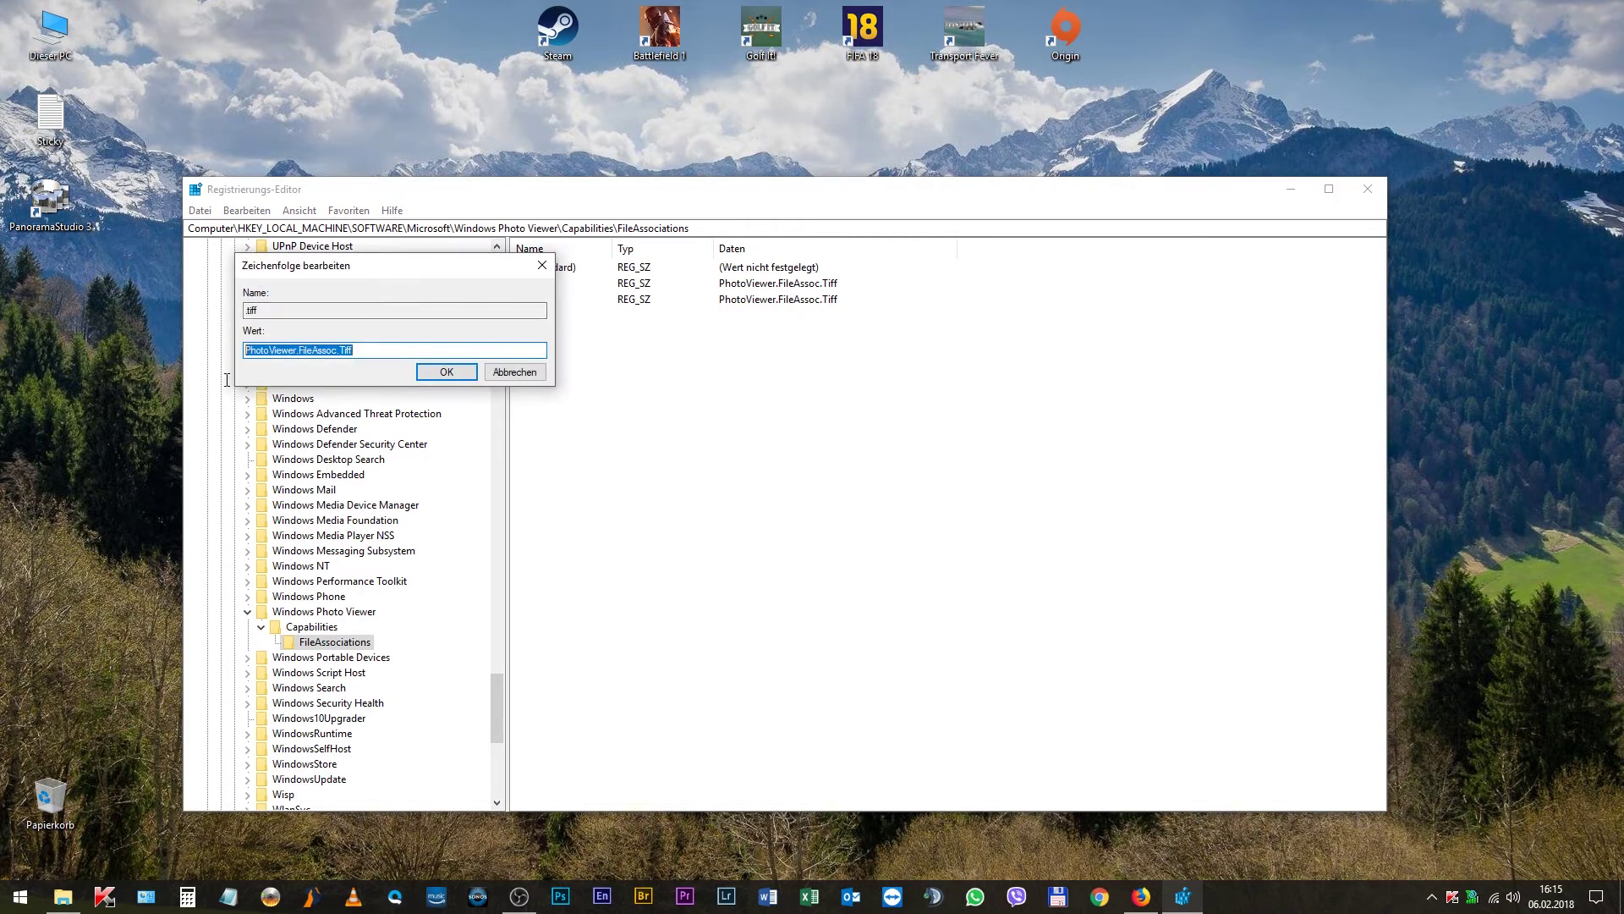
right_click(354, 352)
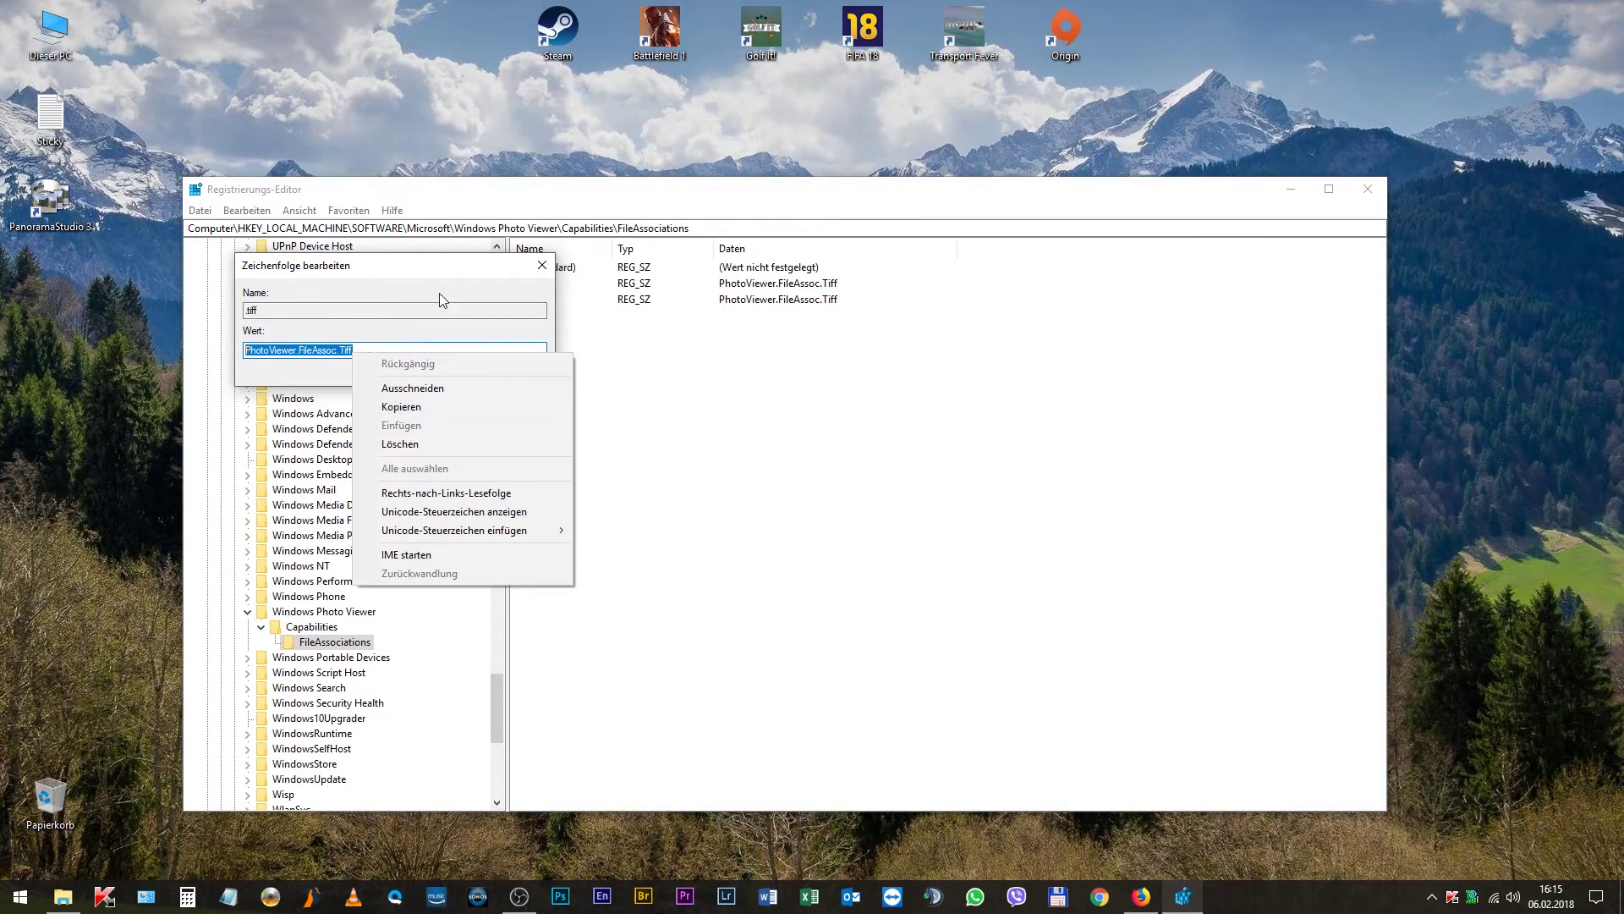
click(373, 349)
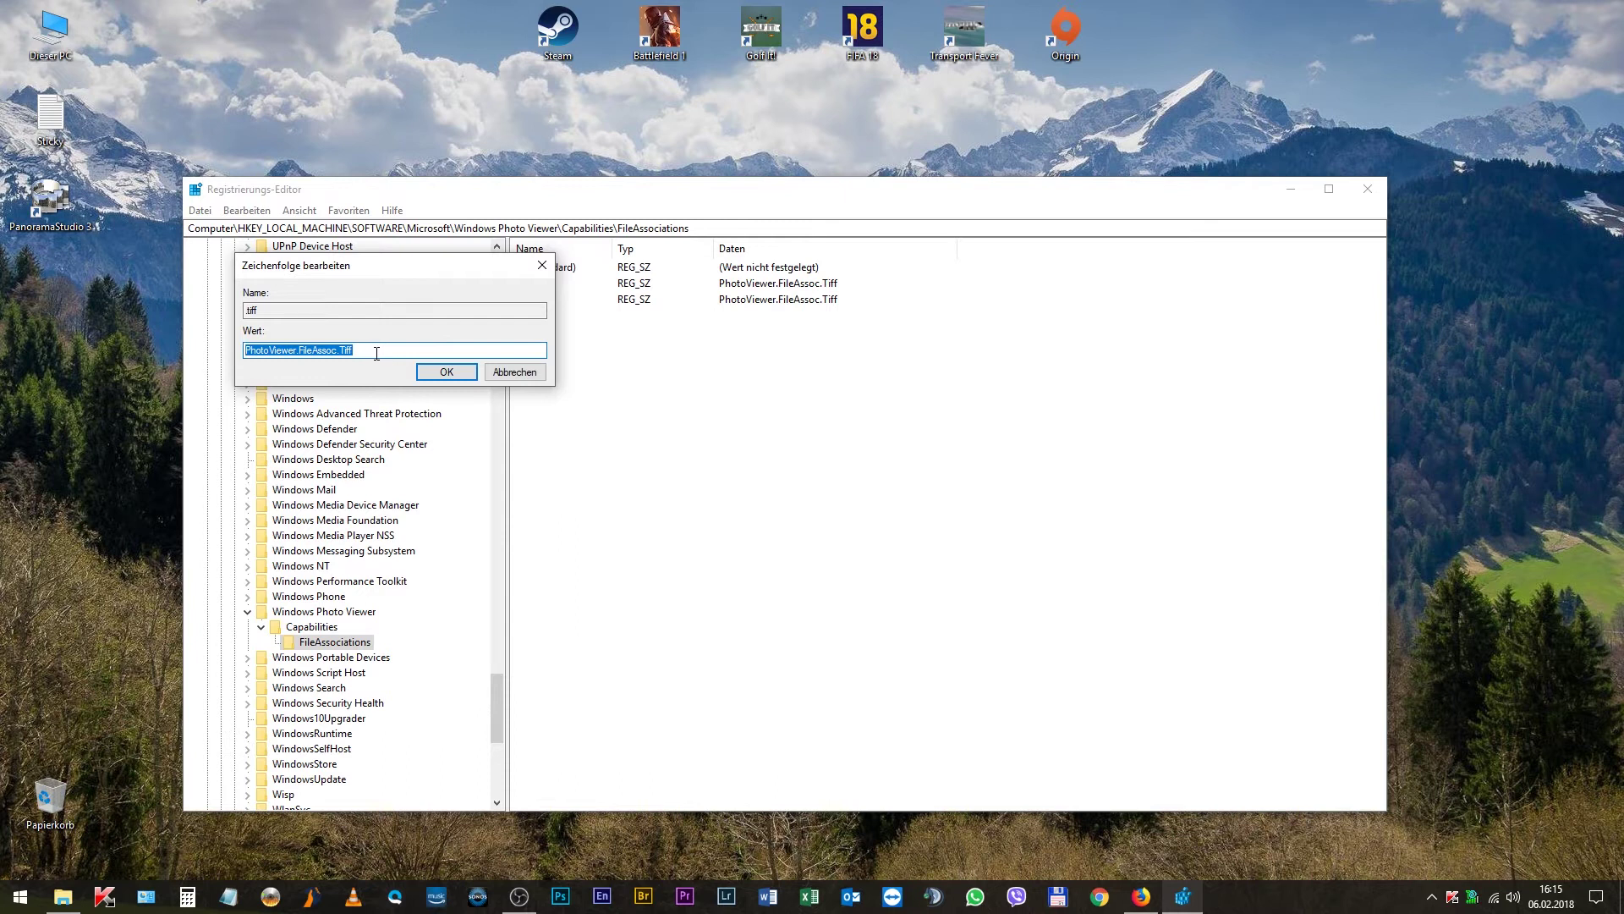
click(440, 372)
click(565, 355)
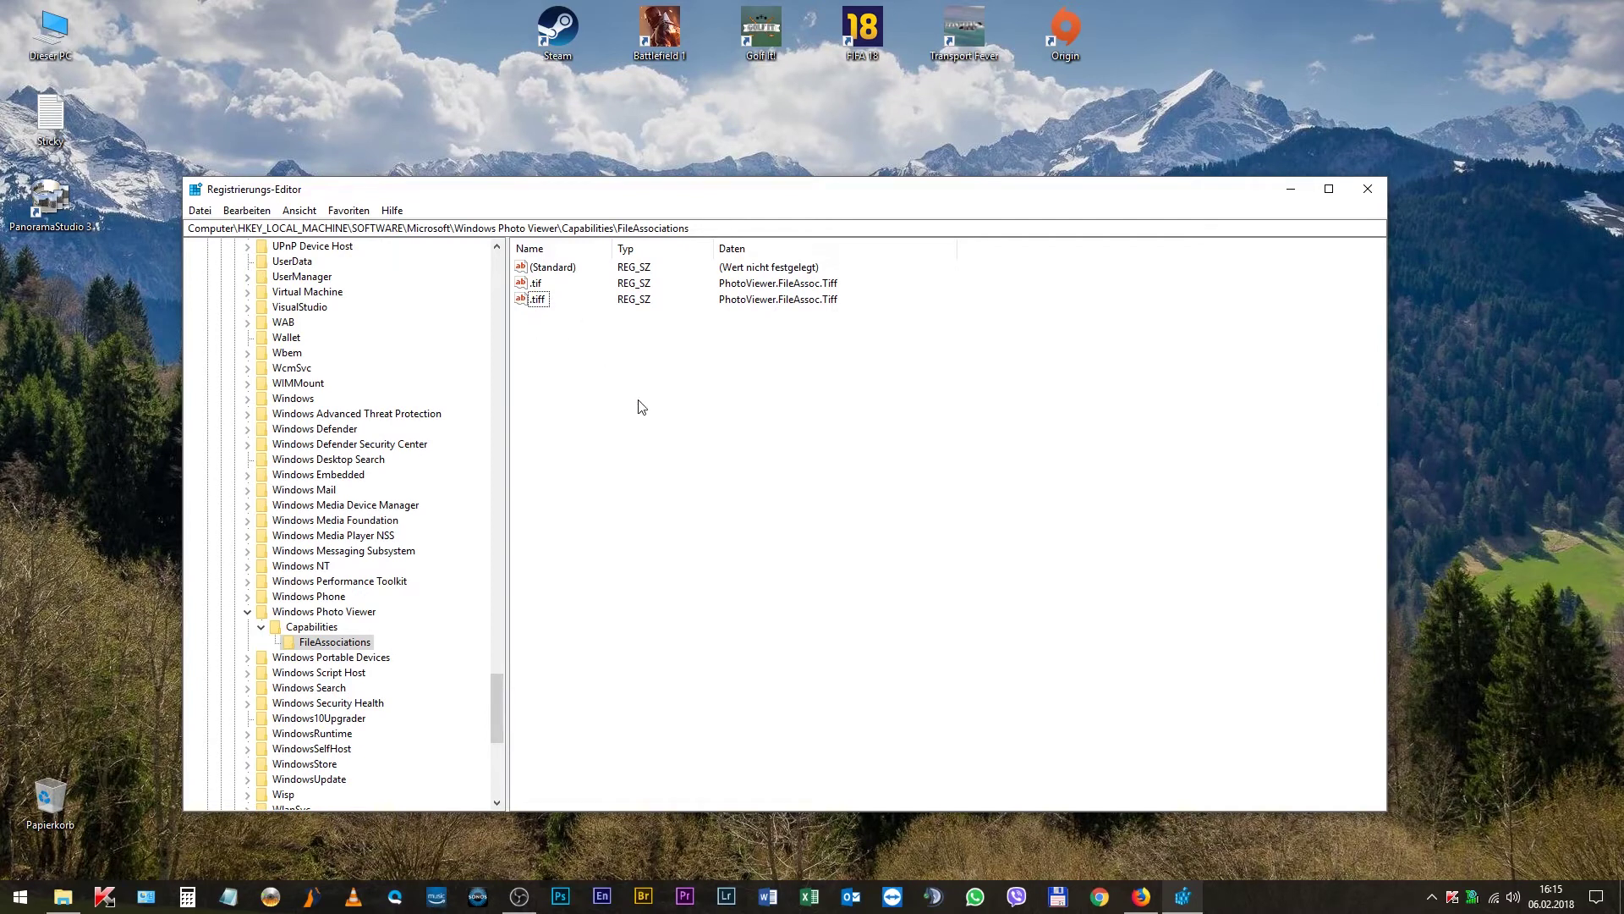
Create a new string value named .jpg in the FileAssociations key
right_click(544, 333)
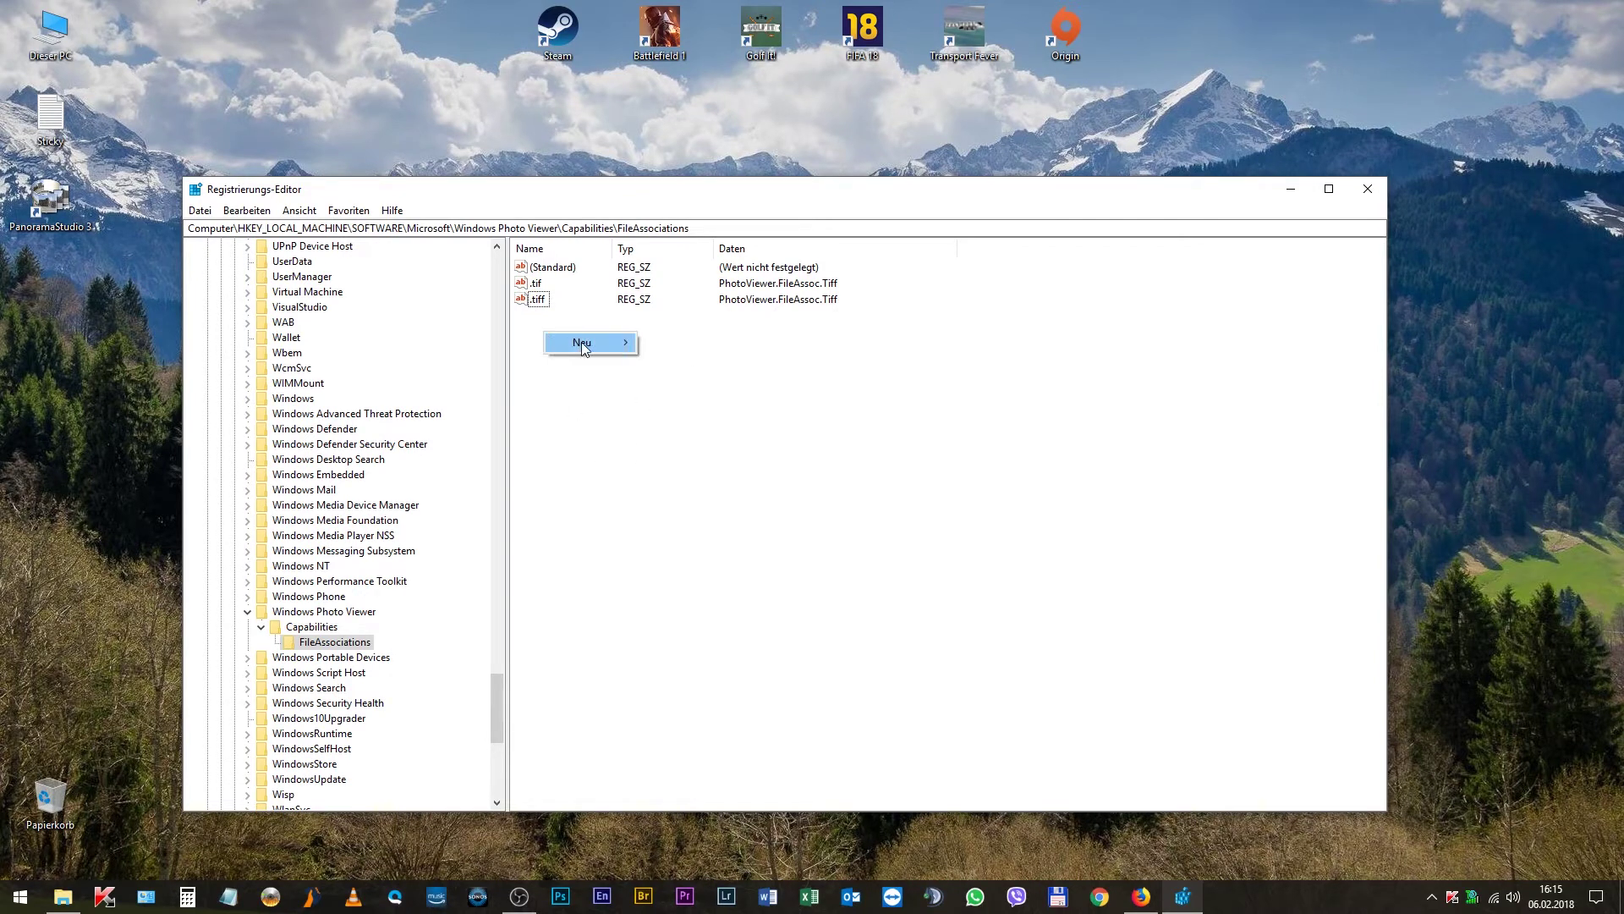
mouse_move(581, 342)
click(692, 368)
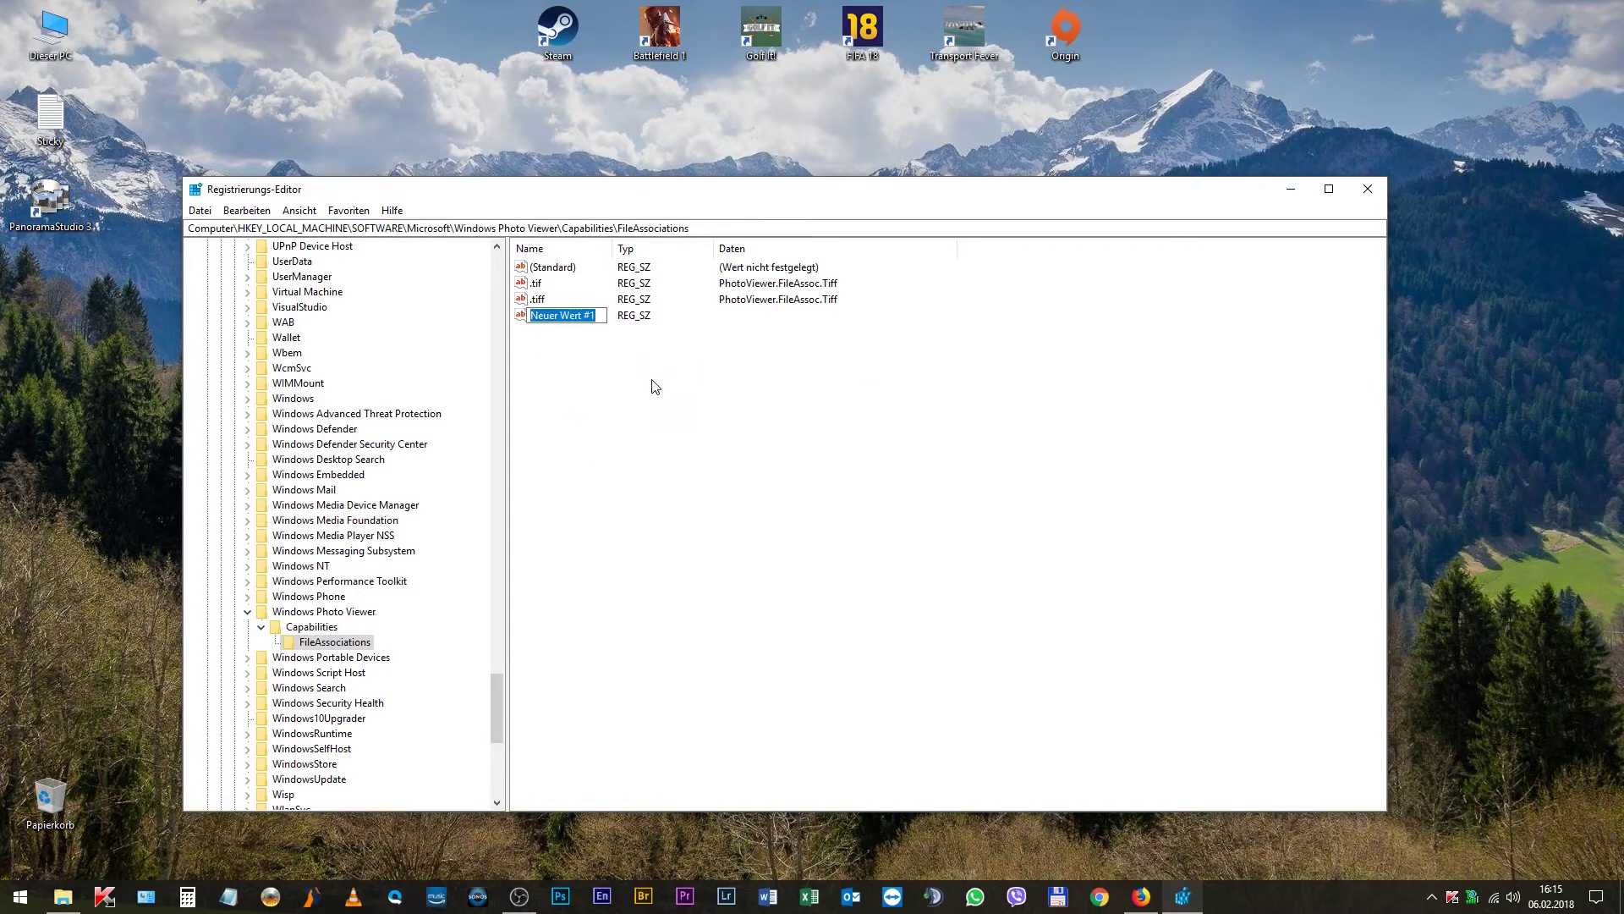
text(.)
key(Return)
Set the .jpg entry's value data to the copied PhotoViewer.FileAssoc.Tiff
key(Return)
key(Return)
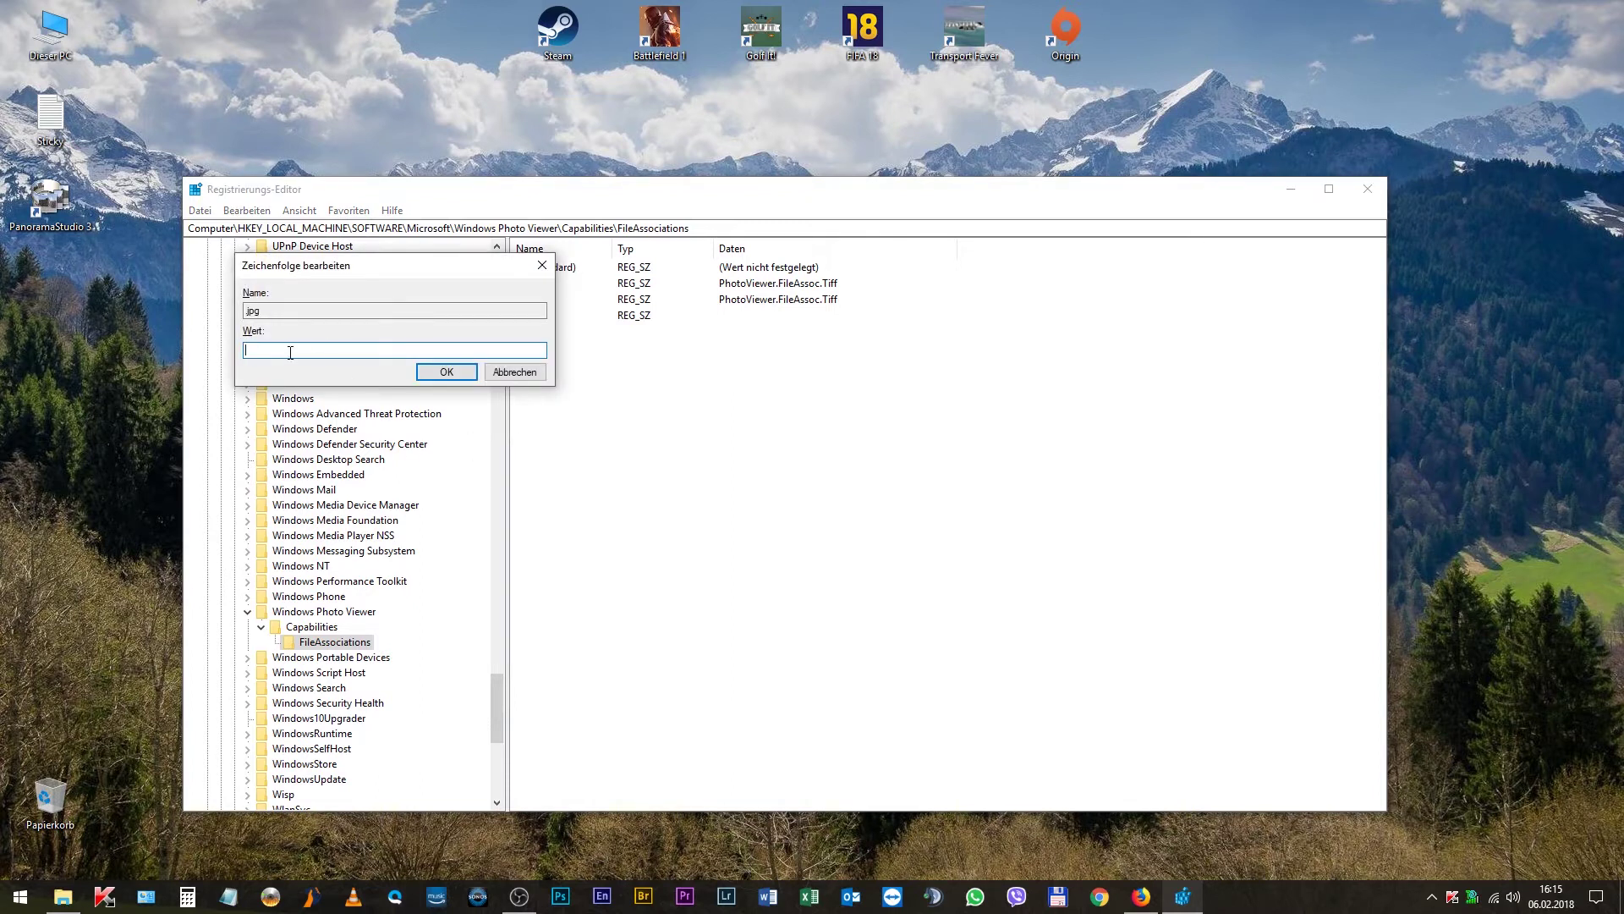
right_click(290, 352)
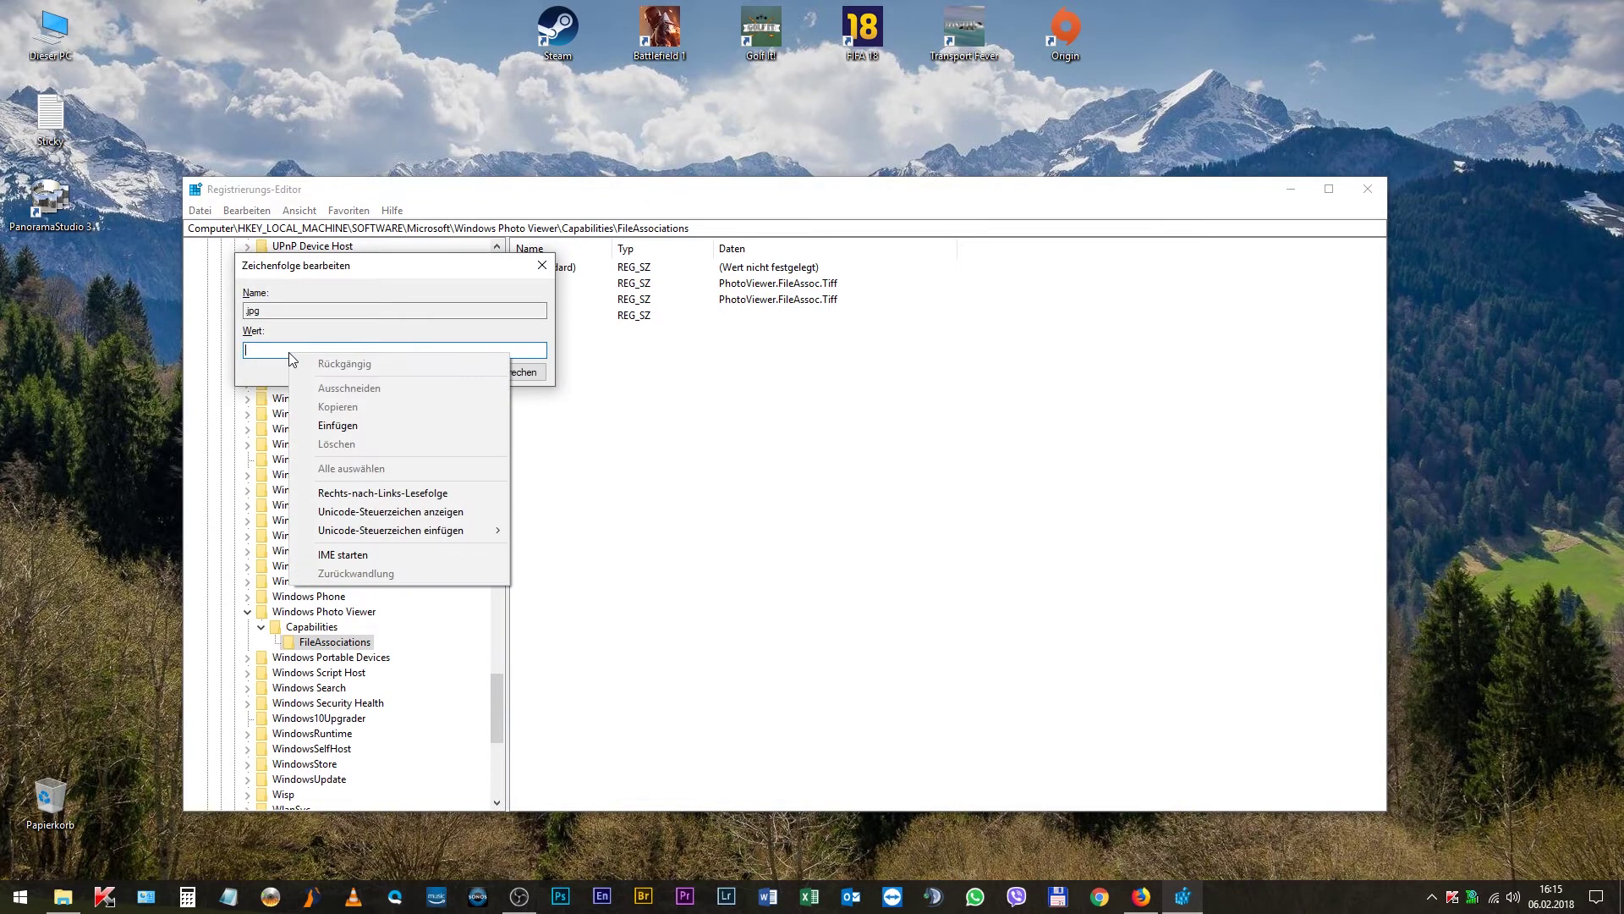
click(356, 427)
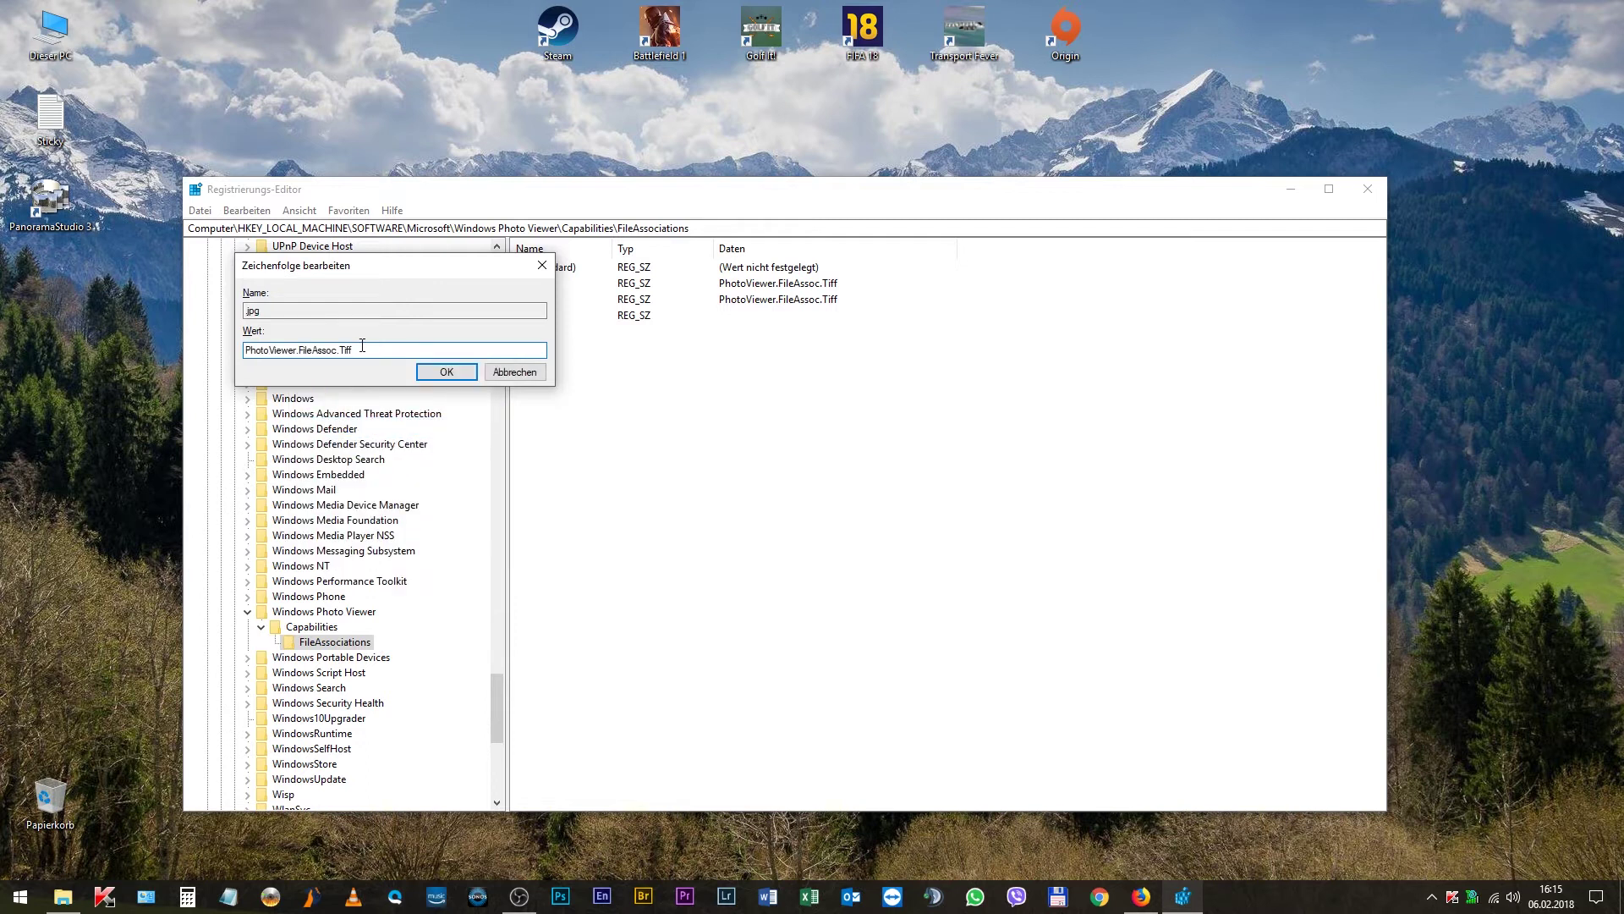
drag(362, 345, 188, 359)
key(ctrl+v)
click(451, 373)
Create a new string value named .arw in the FileAssociations key
right_click(543, 342)
mouse_move(569, 347)
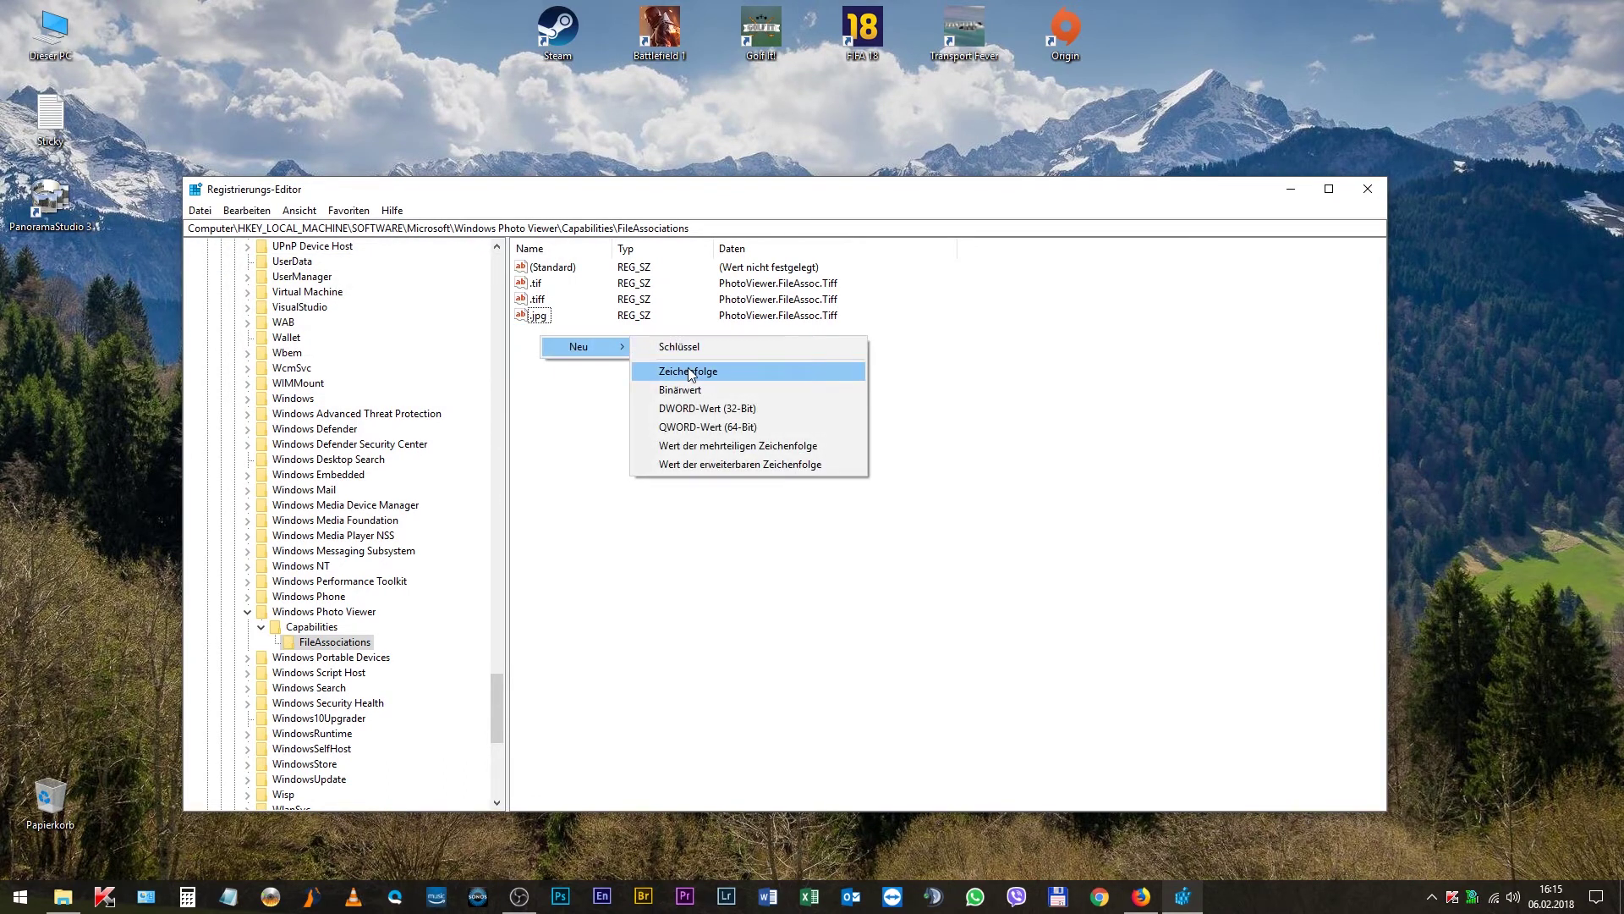
click(690, 374)
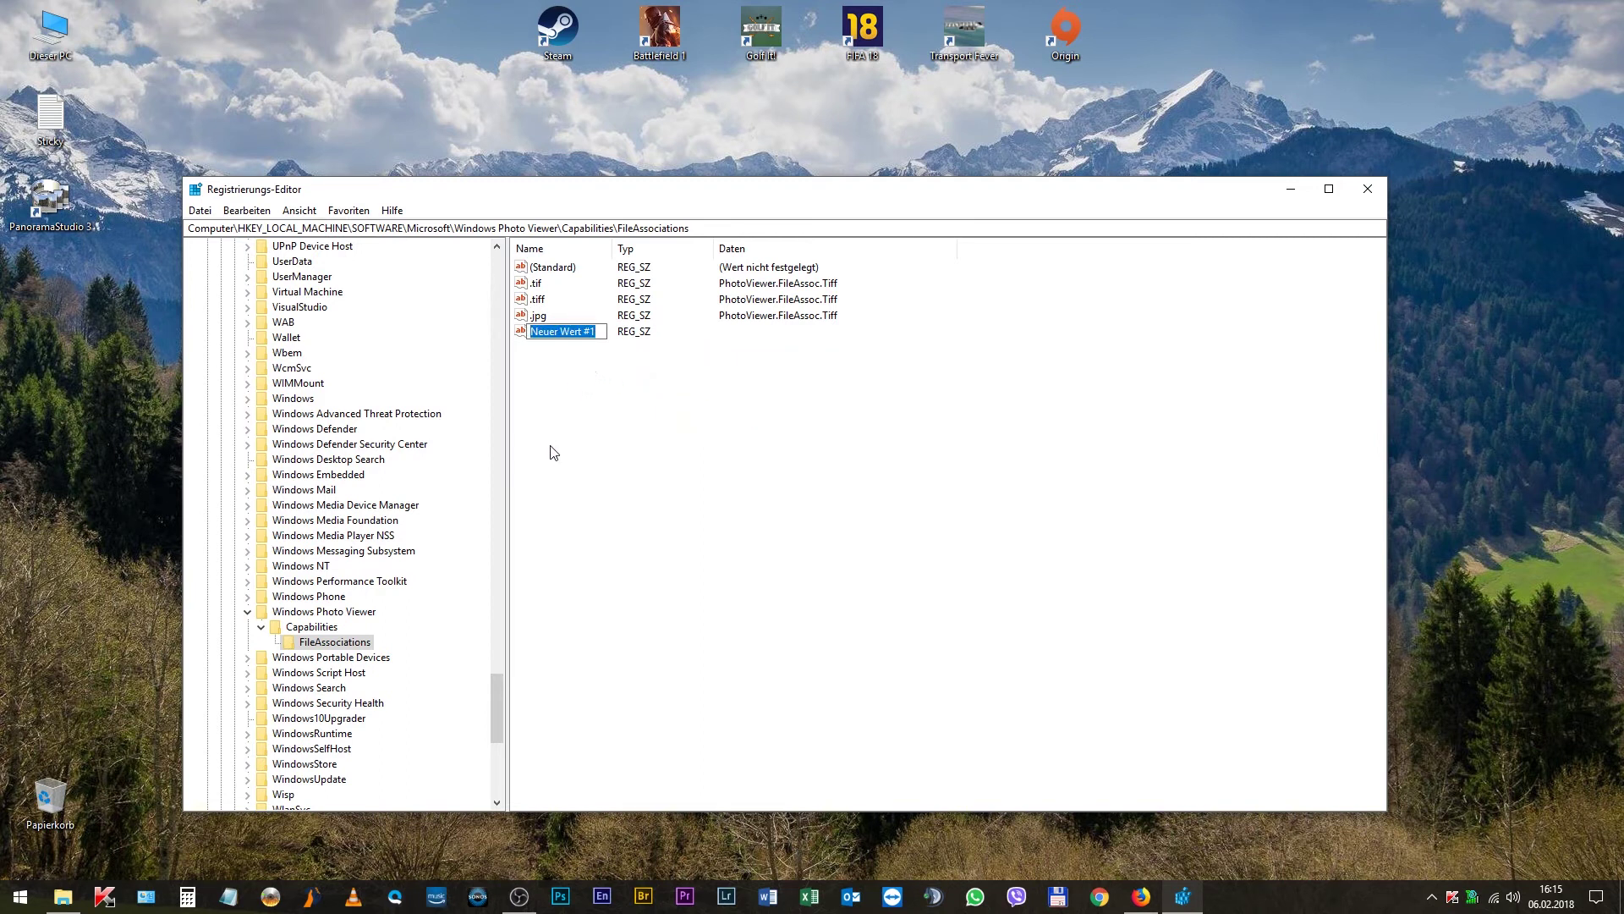
text(.arw)
key(Return)
Set the .arw entry's value data to the copied PhotoViewer.FileAssoc.Tiff
key(Return)
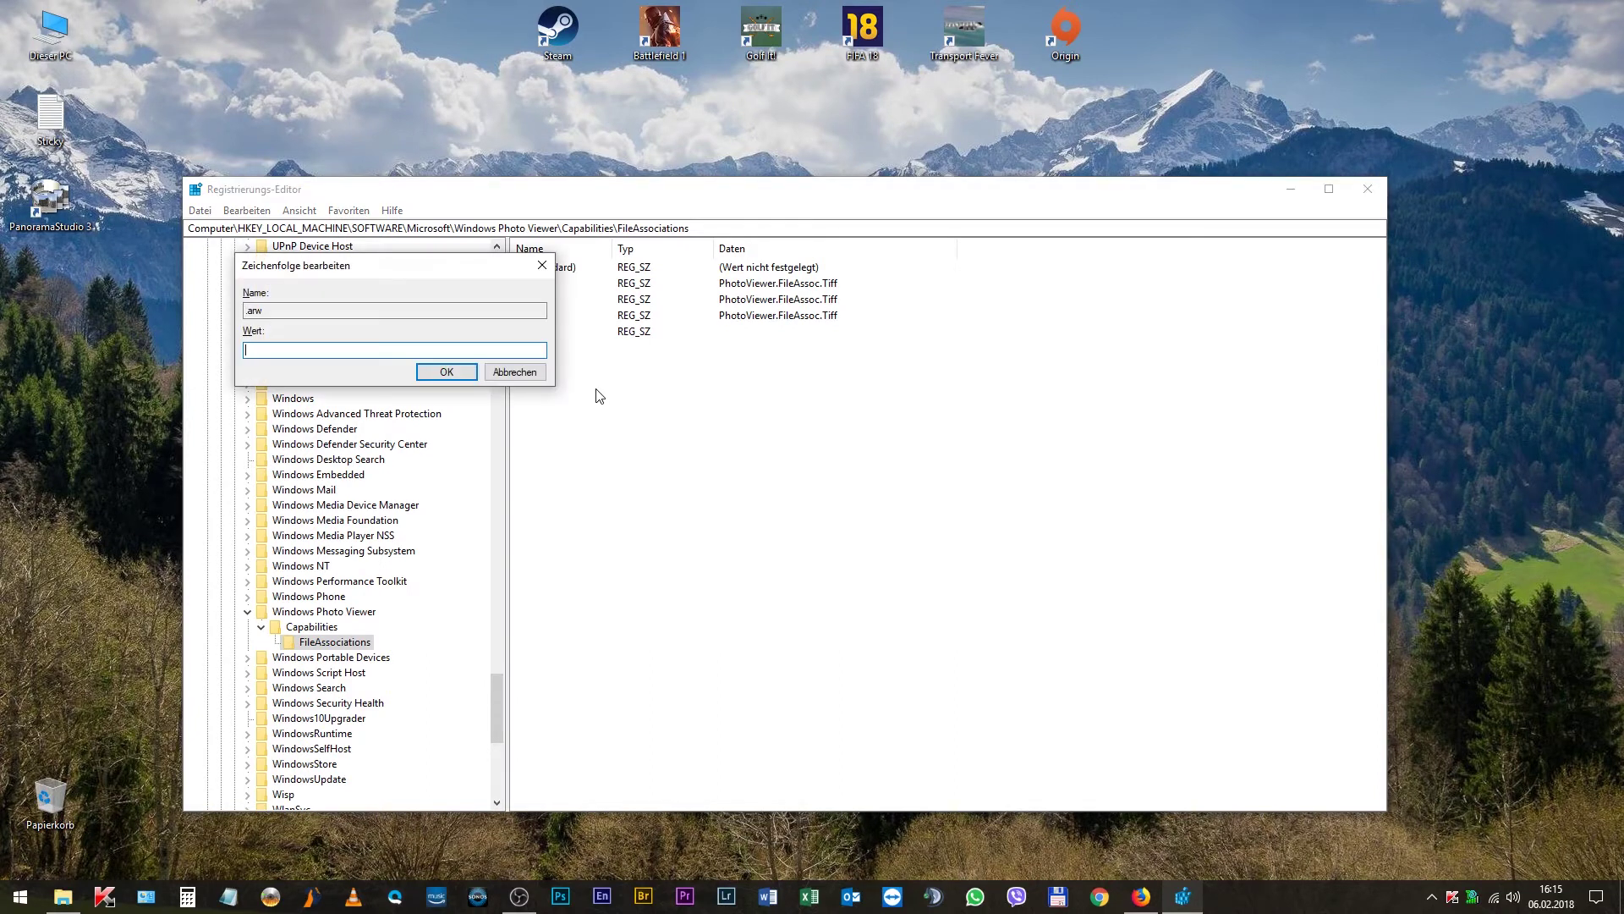
right_click(282, 350)
click(355, 426)
click(436, 371)
Create a new string value named .dng in the FileAssociations key
right_click(540, 363)
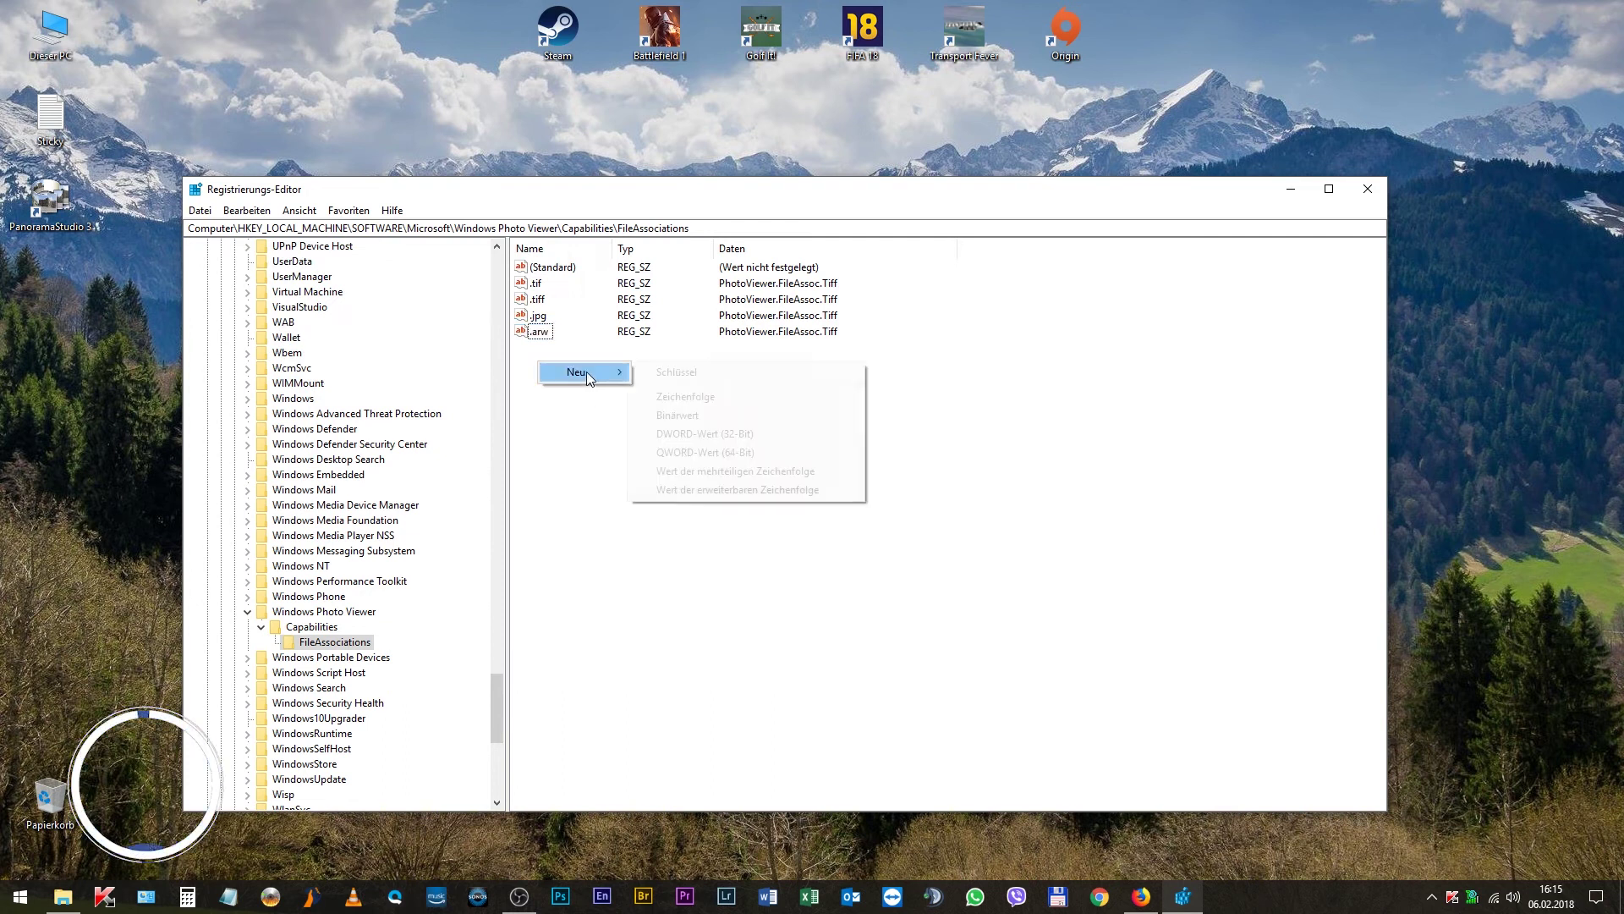
mouse_move(592, 372)
click(676, 397)
text(.)
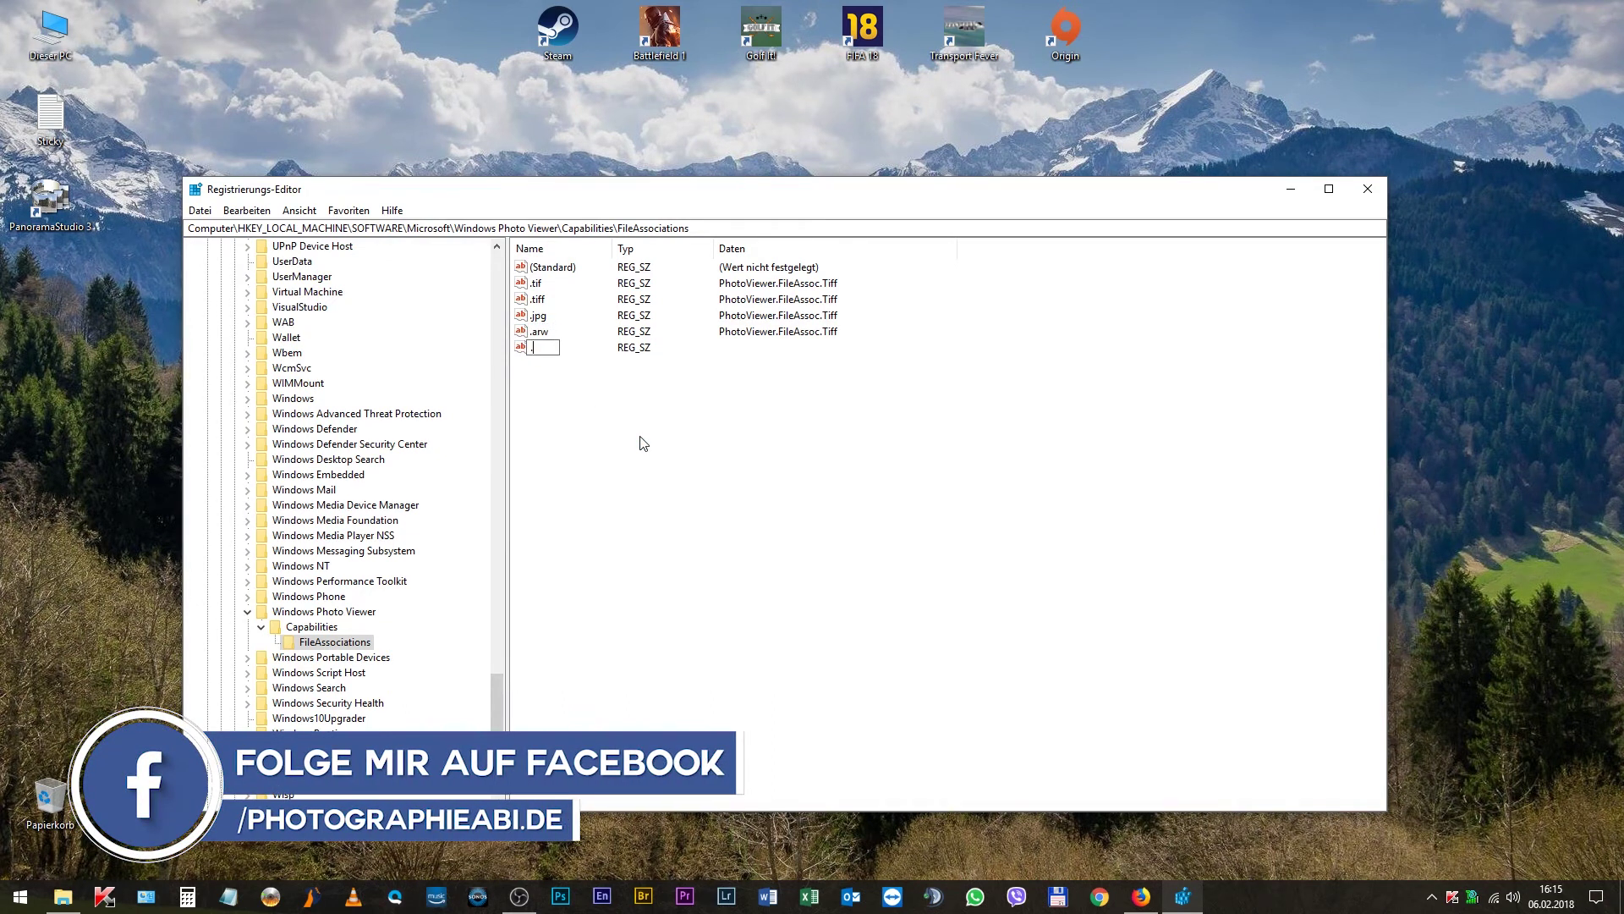
text(dng)
key(Return)
Set the .dng entry's value data to the copied PhotoViewer.FileAssoc.Tiff
right_click(536, 352)
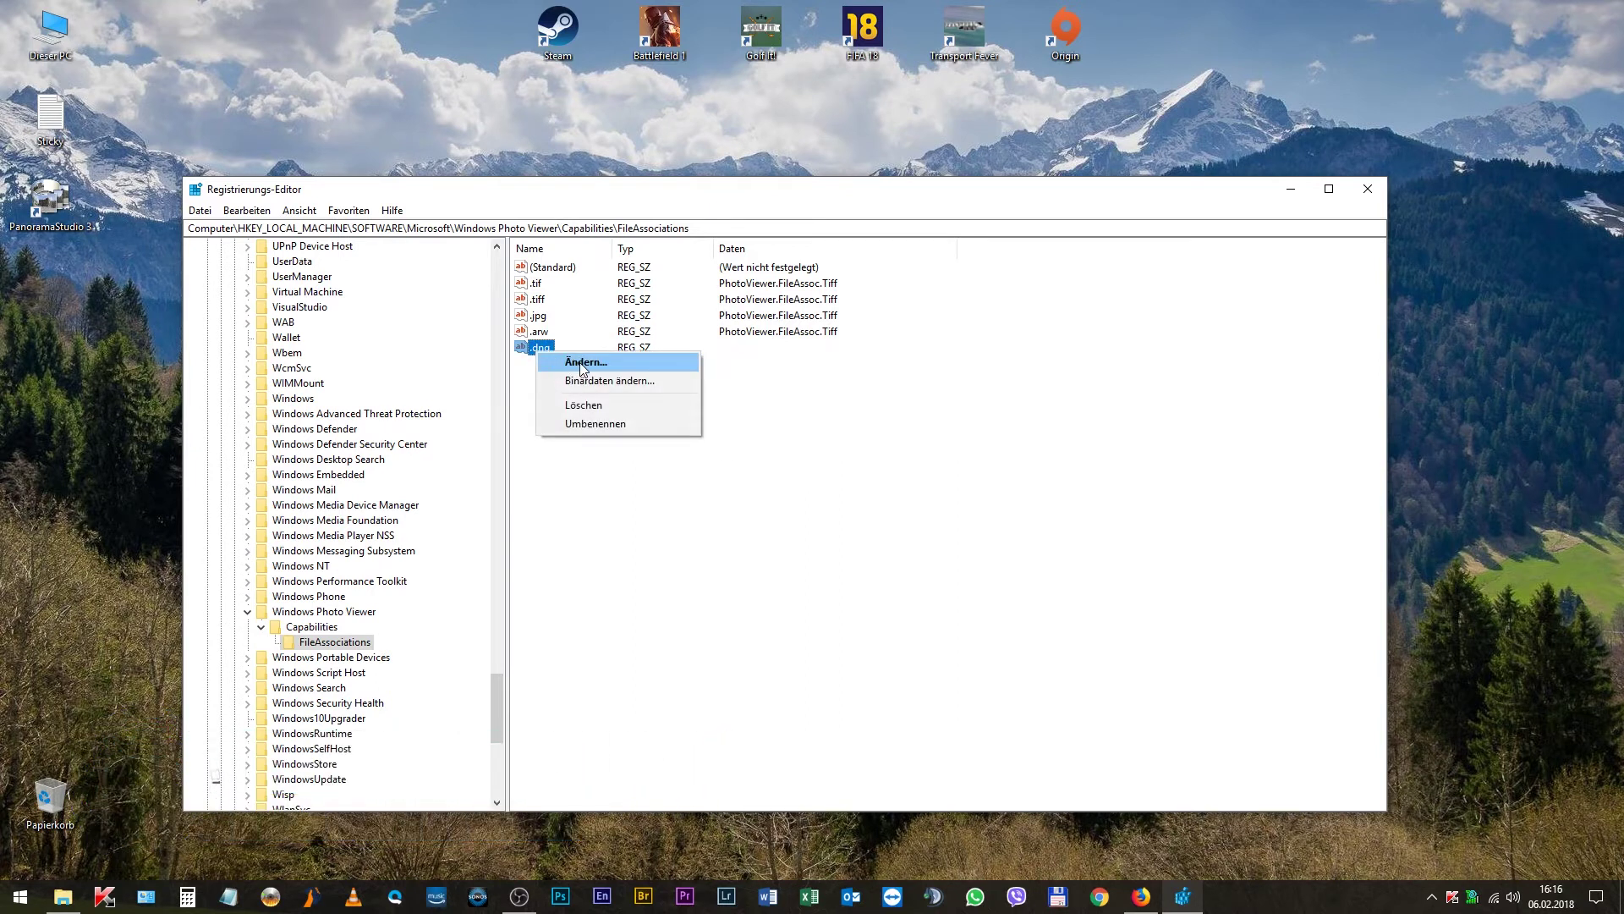
click(533, 351)
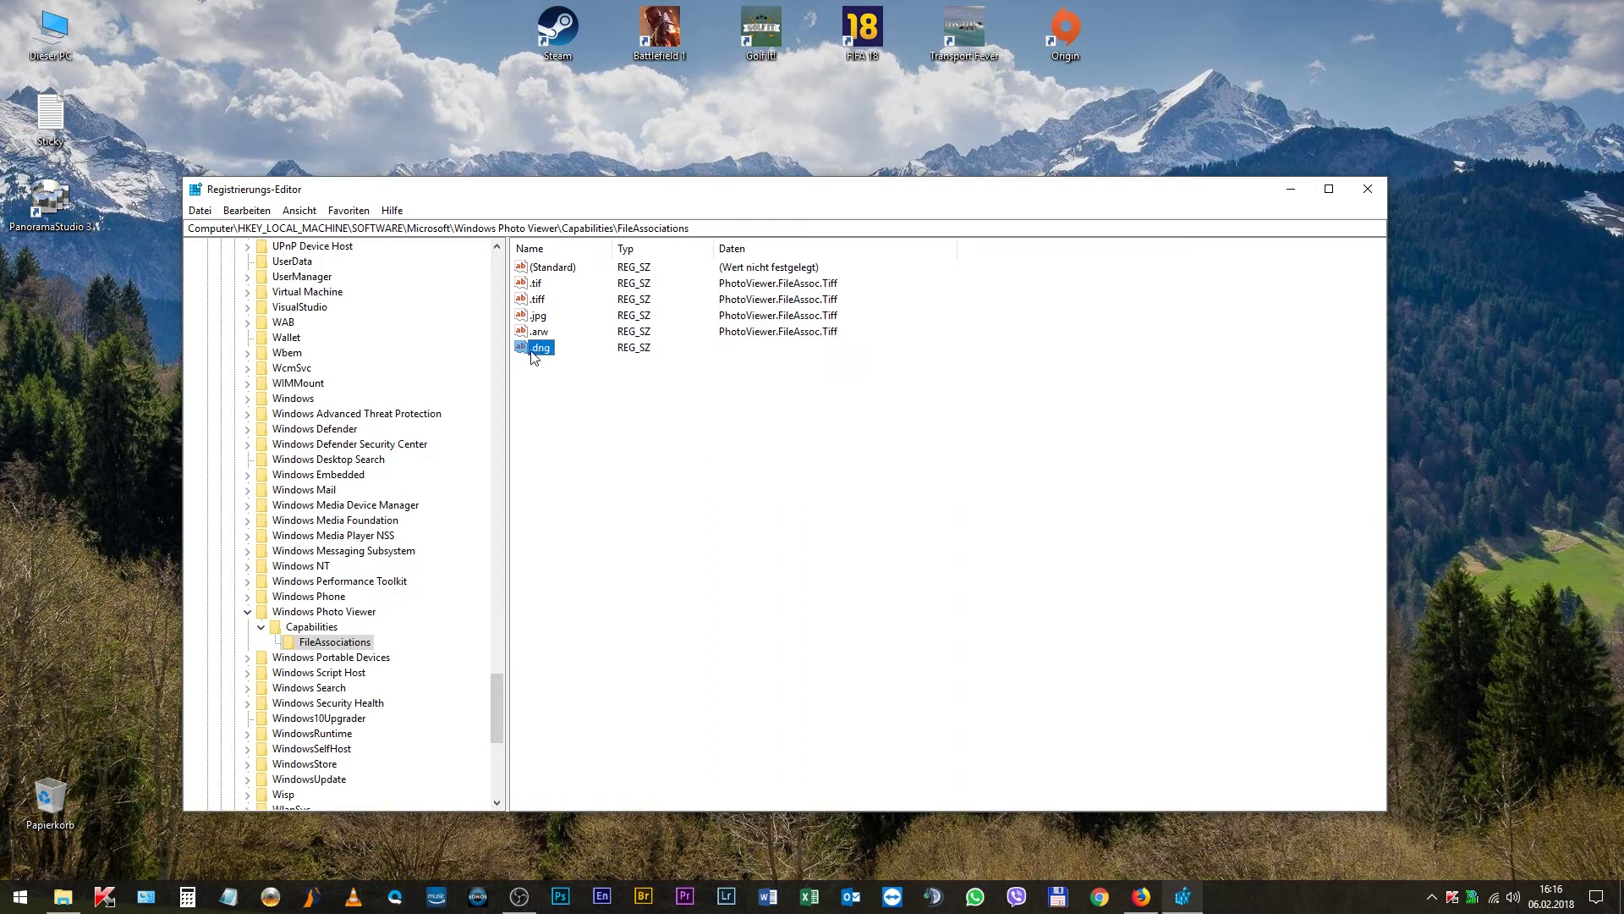
key(Return)
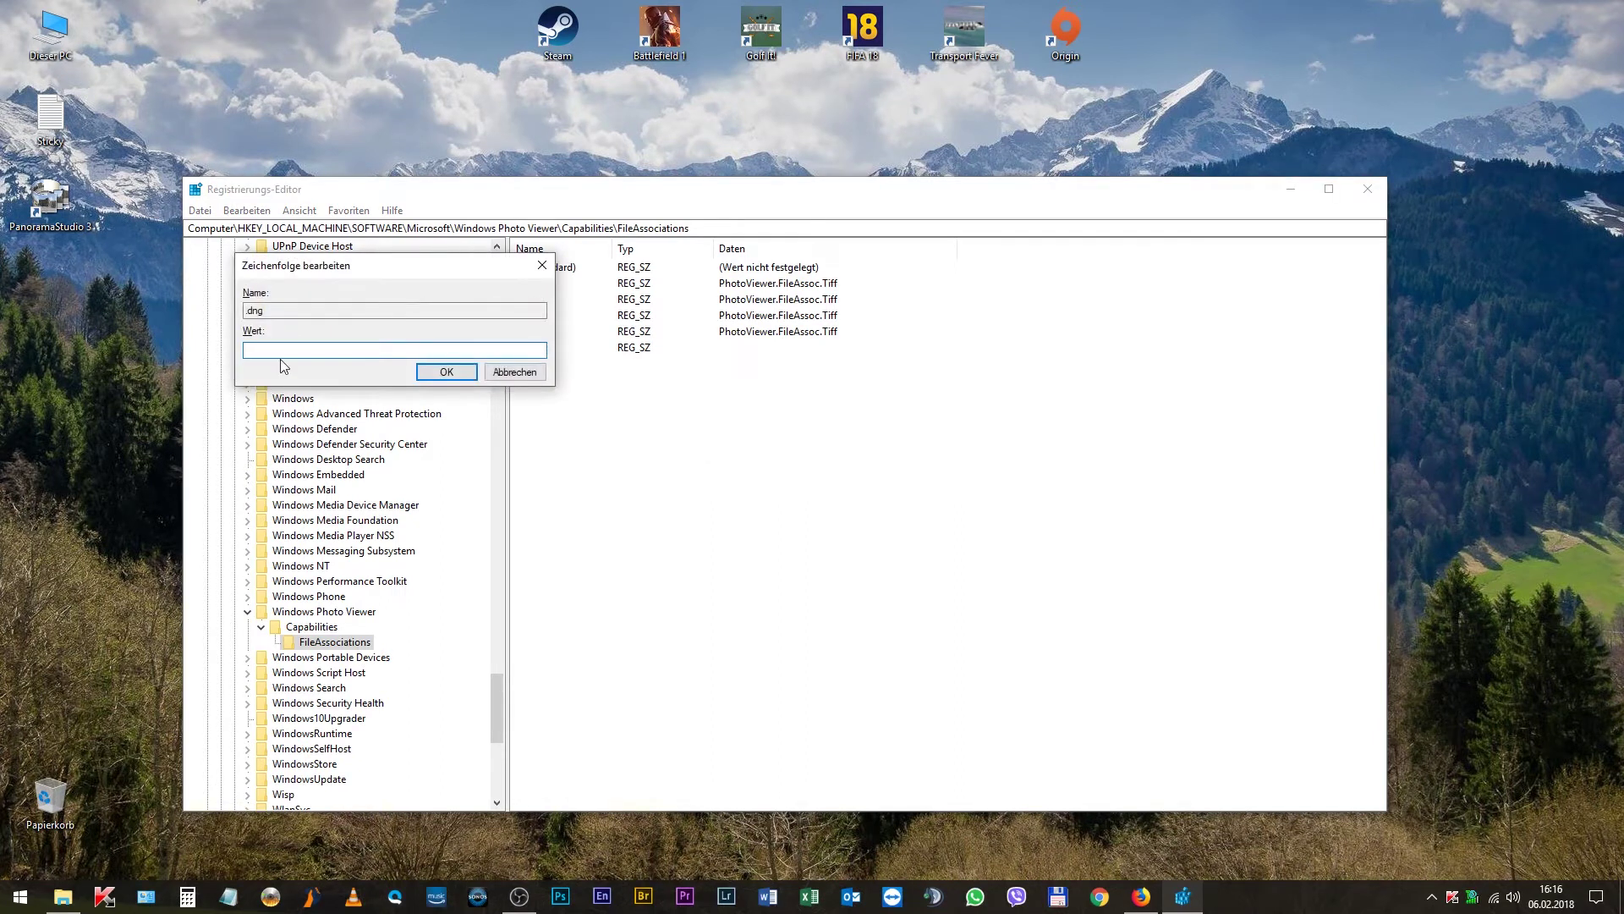
right_click(283, 351)
click(327, 420)
click(447, 372)
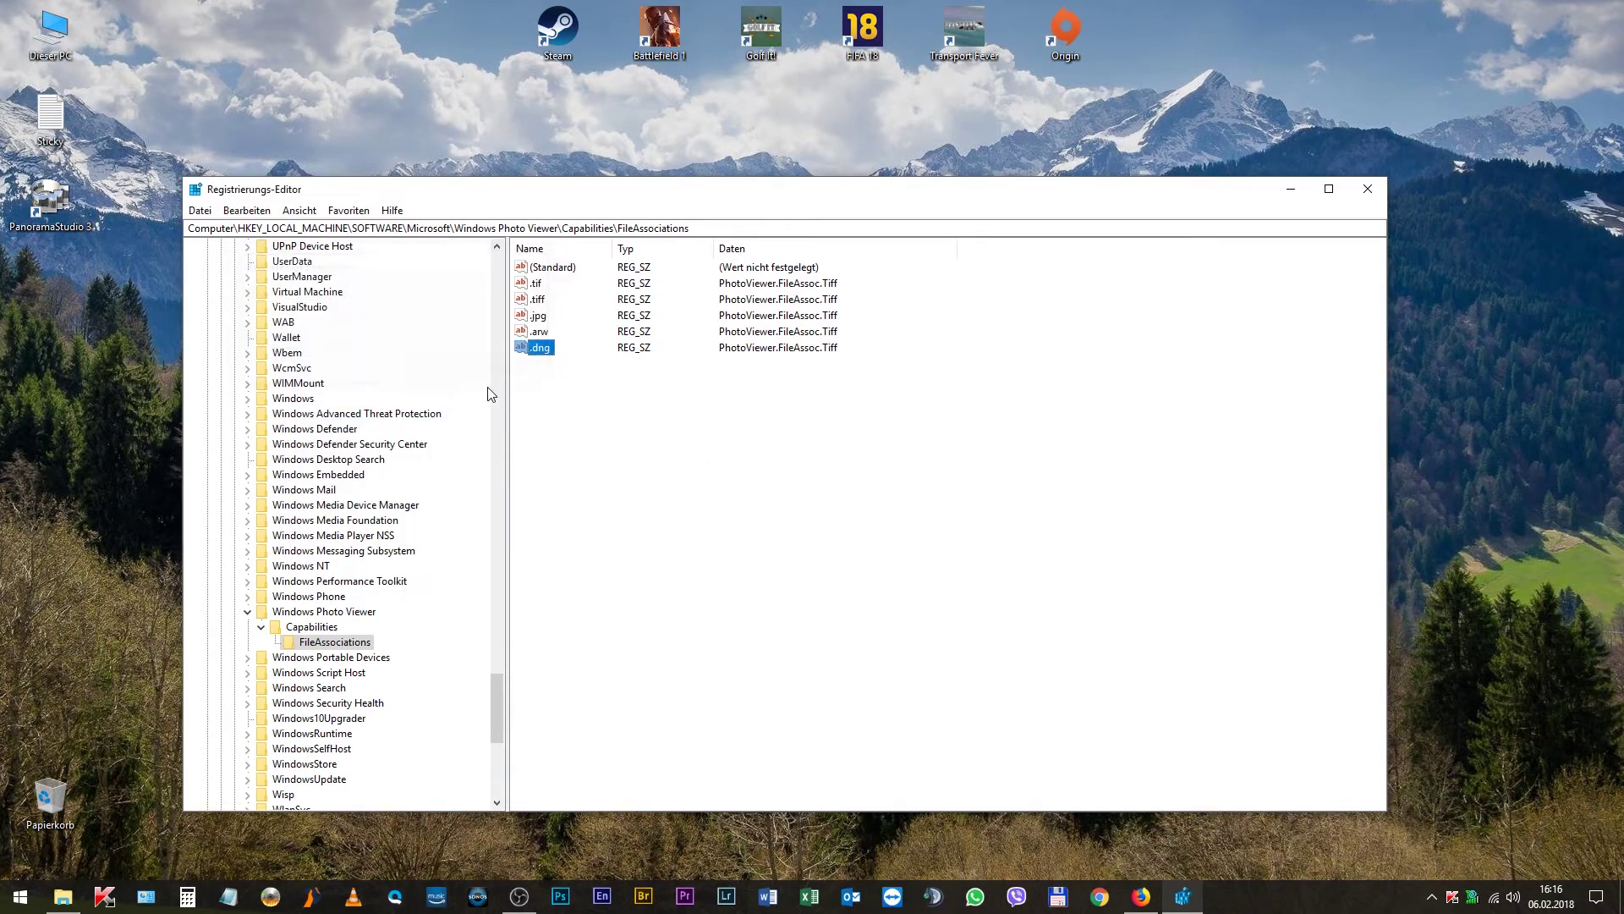
Create a new string value named .gif in the FileAssociations key
right_click(543, 380)
mouse_move(592, 389)
click(687, 412)
text(.gif)
key(Return)
Set the .gif entry's value data to the copied PhotoViewer.FileAssoc.Tiff
key(Return)
key(ctrl+v)
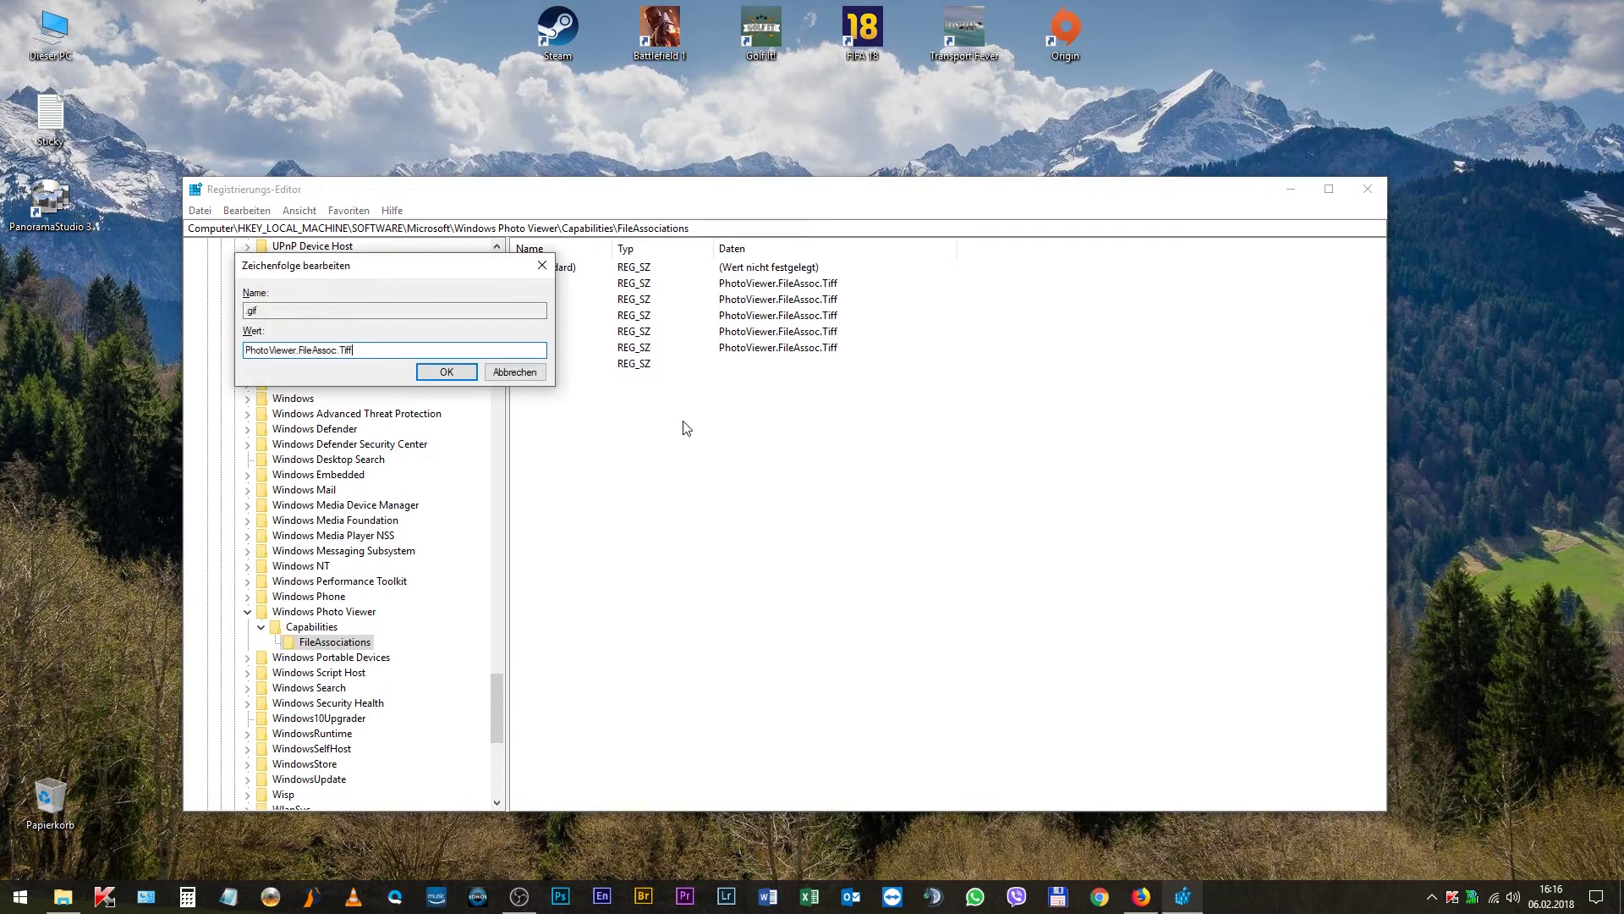
key(Return)
Create a new string value named .png in the FileAssociations key
right_click(552, 399)
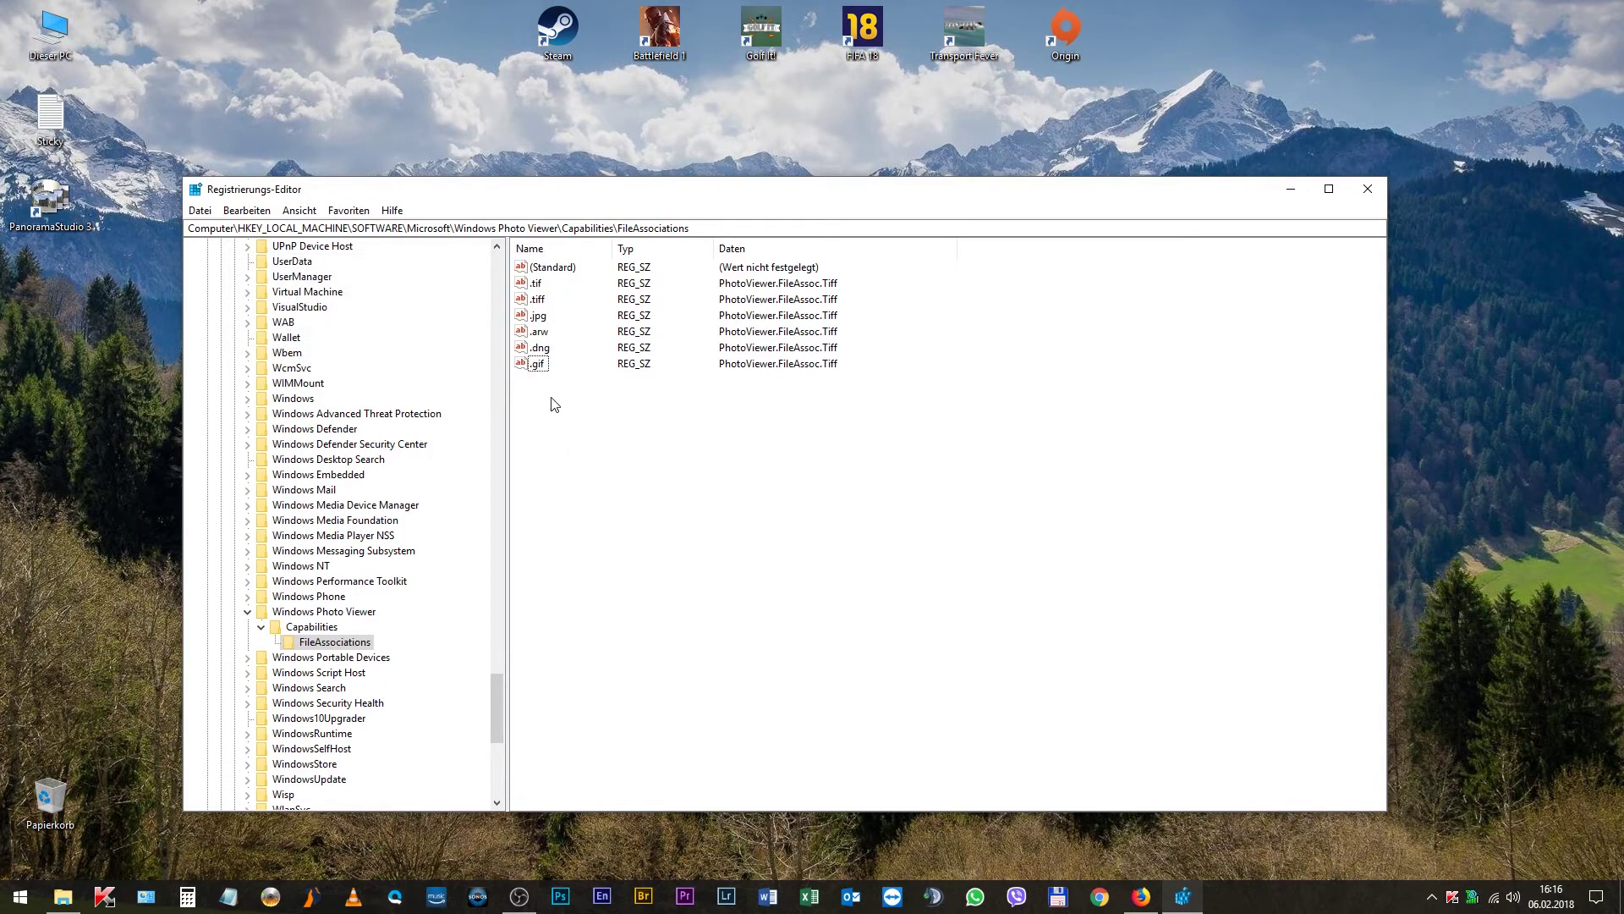
mouse_move(597, 412)
click(683, 439)
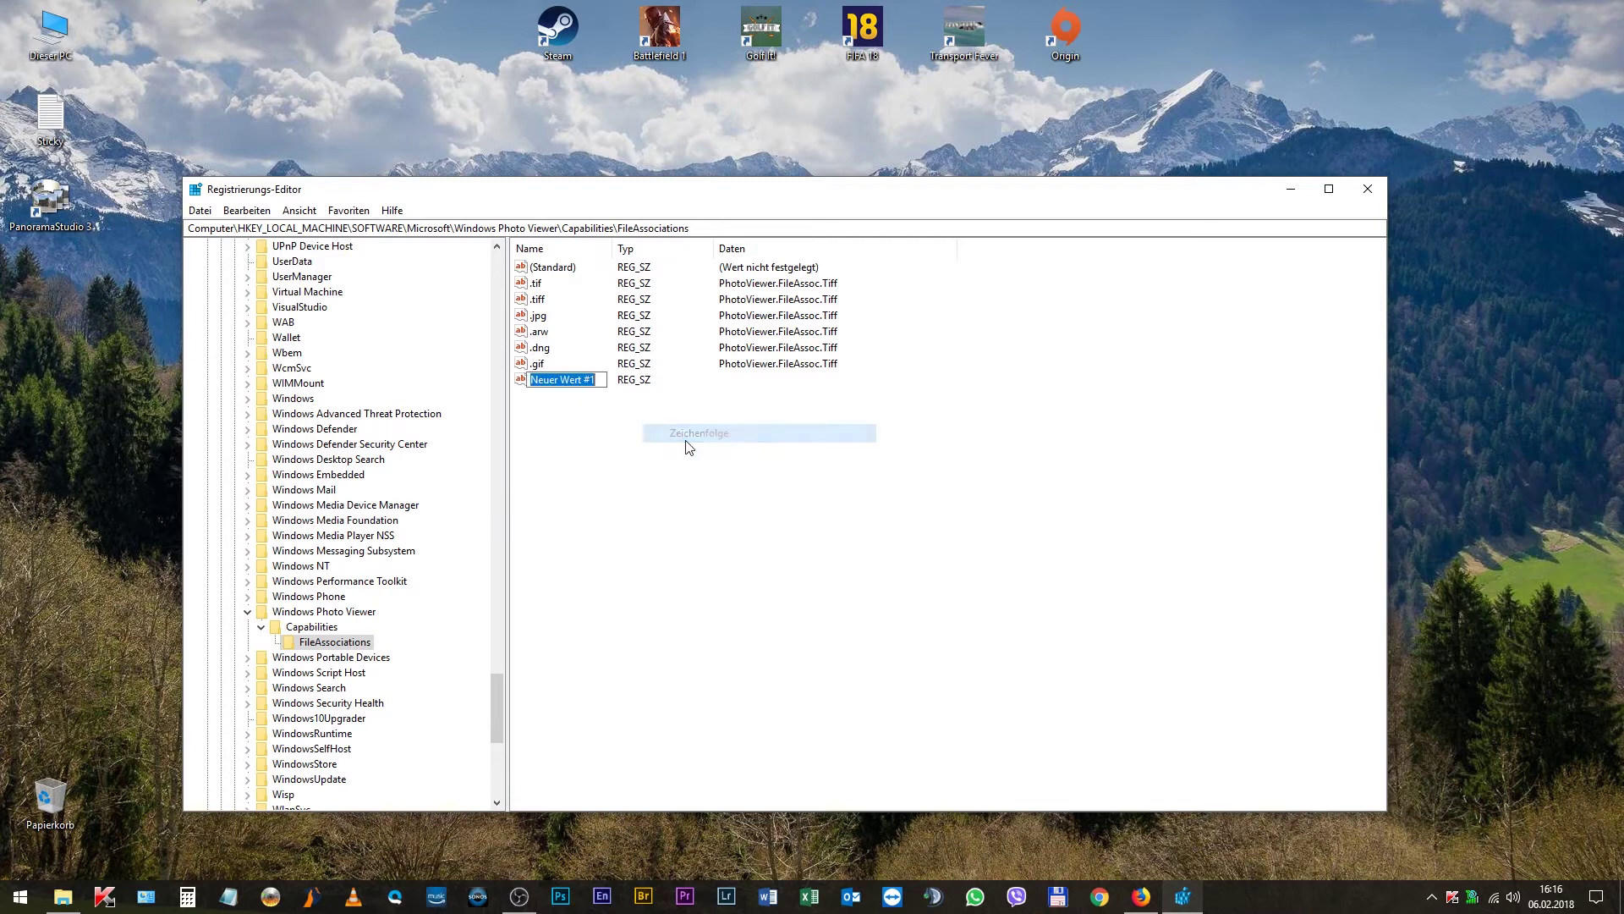
text(.png)
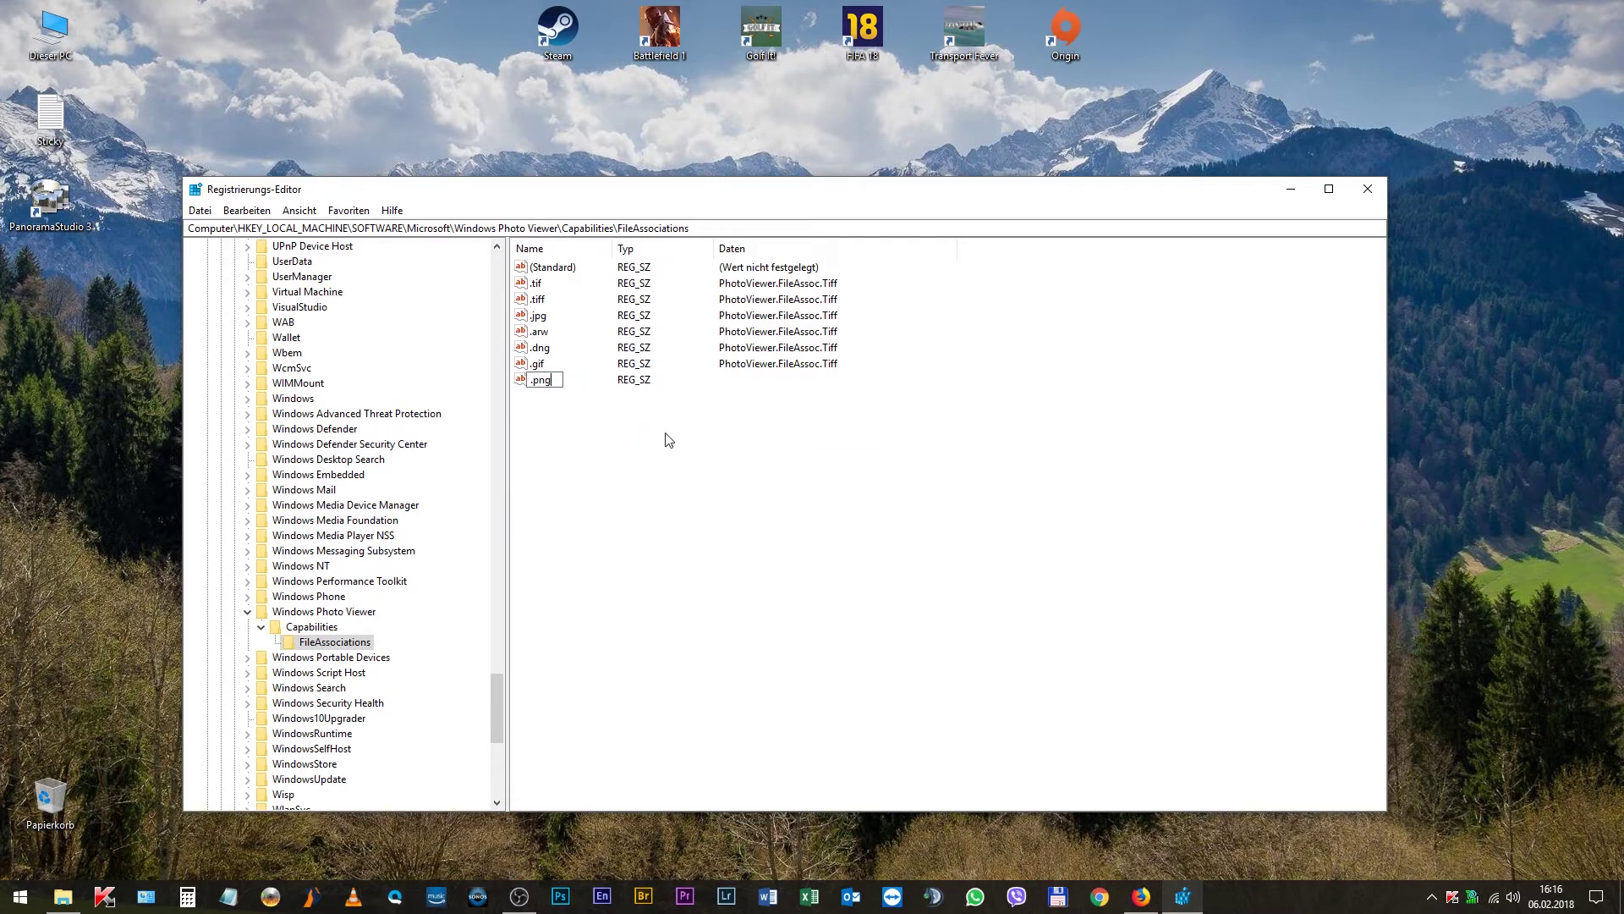
key(Return)
Set the .png entry's value data to the copied PhotoViewer.FileAssoc.Tiff
key(Return)
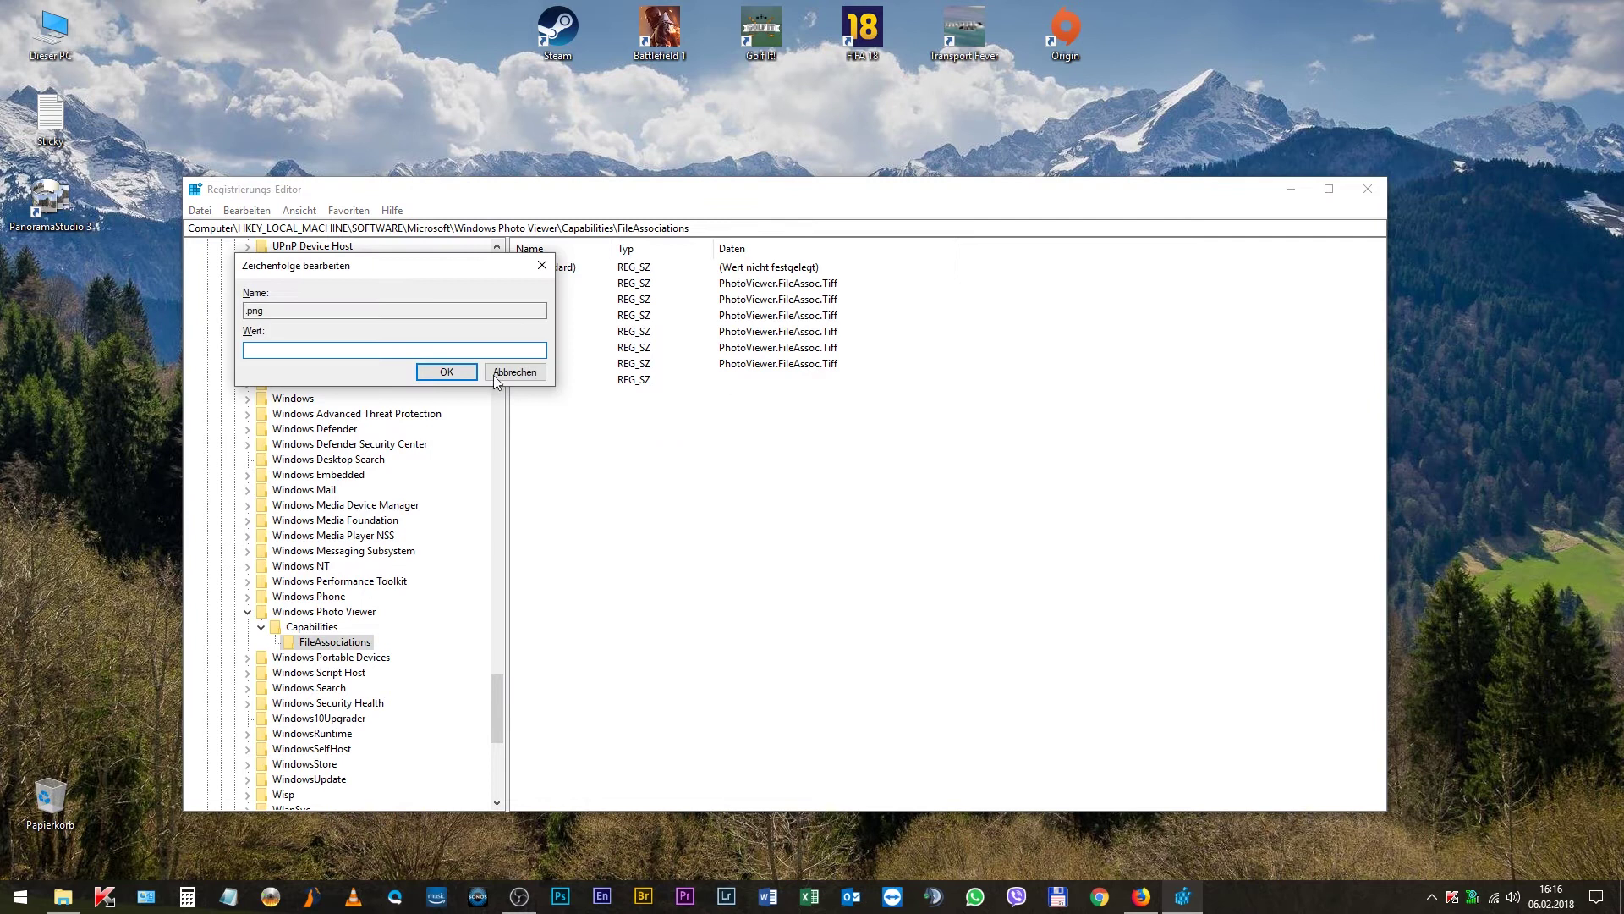
right_click(376, 351)
click(434, 424)
click(446, 372)
Create a new string value named .bmp in the FileAssociations key
right_click(548, 409)
mouse_move(587, 417)
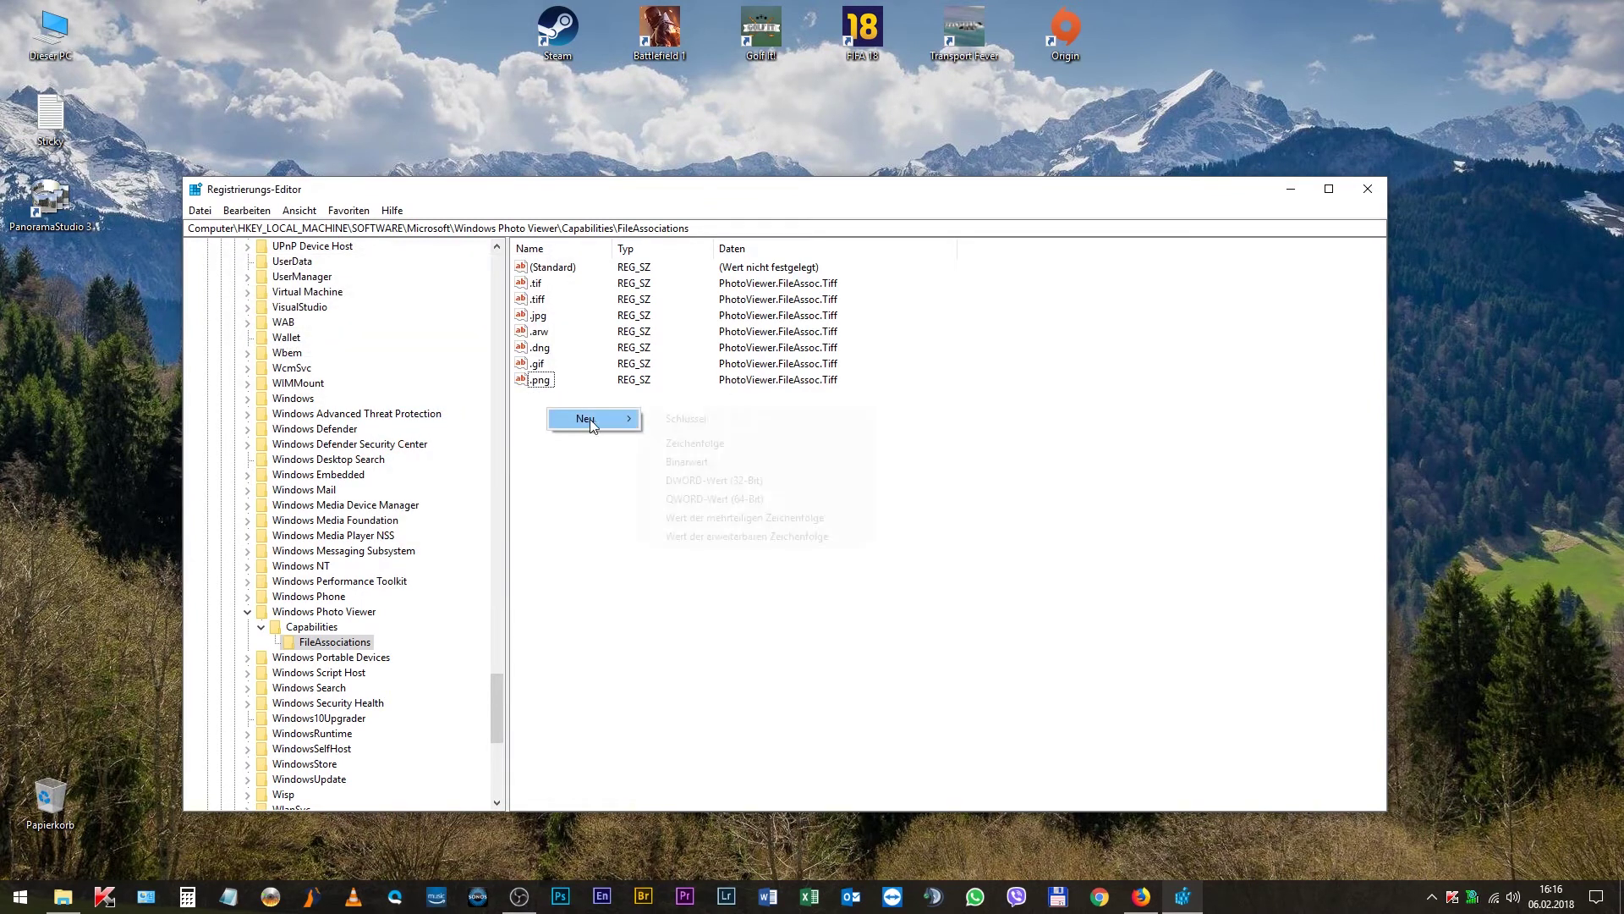
click(704, 445)
text(.)
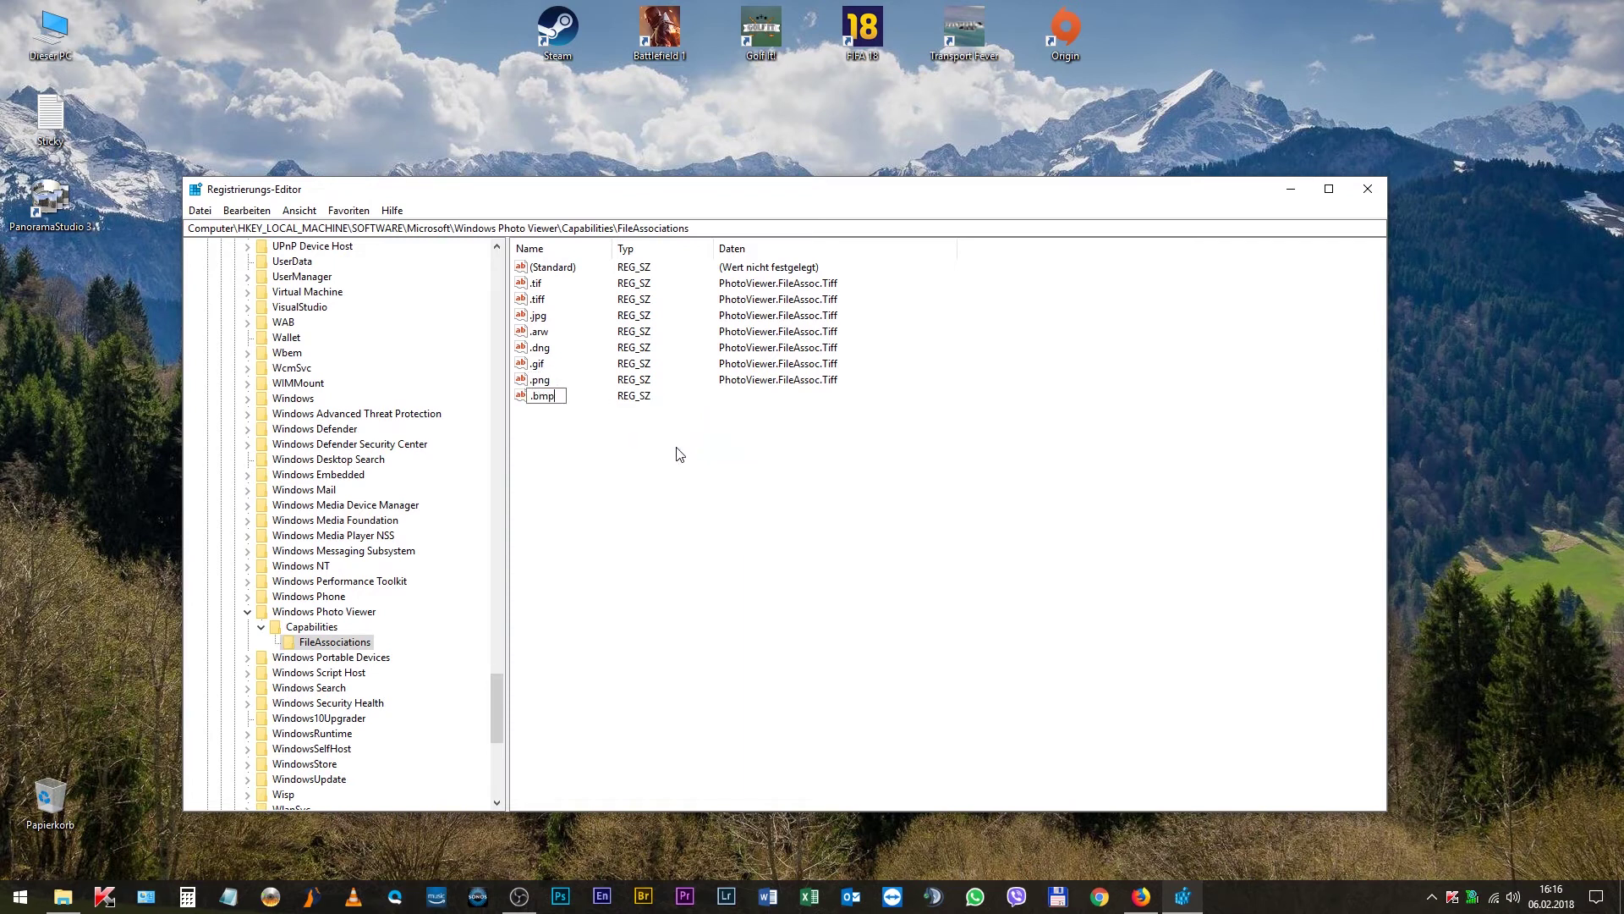
text(bmp)
key(Return)
Set the .bmp entry's value data to the copied PhotoViewer.FileAssoc.Tiff and close the Registry Editor
key(Return)
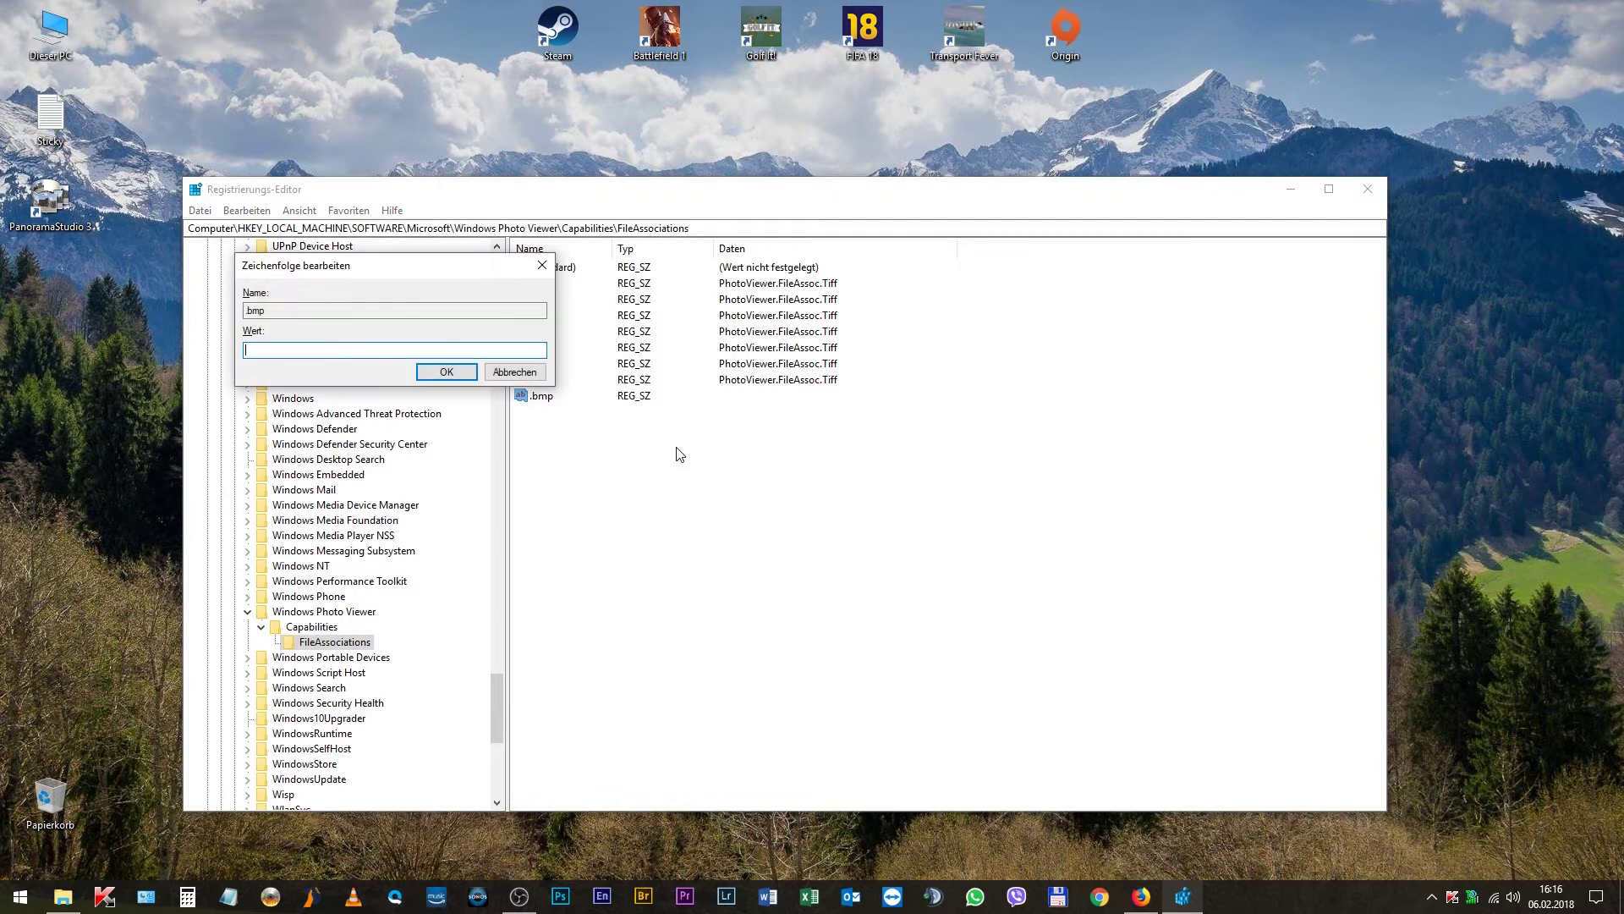
right_click(308, 350)
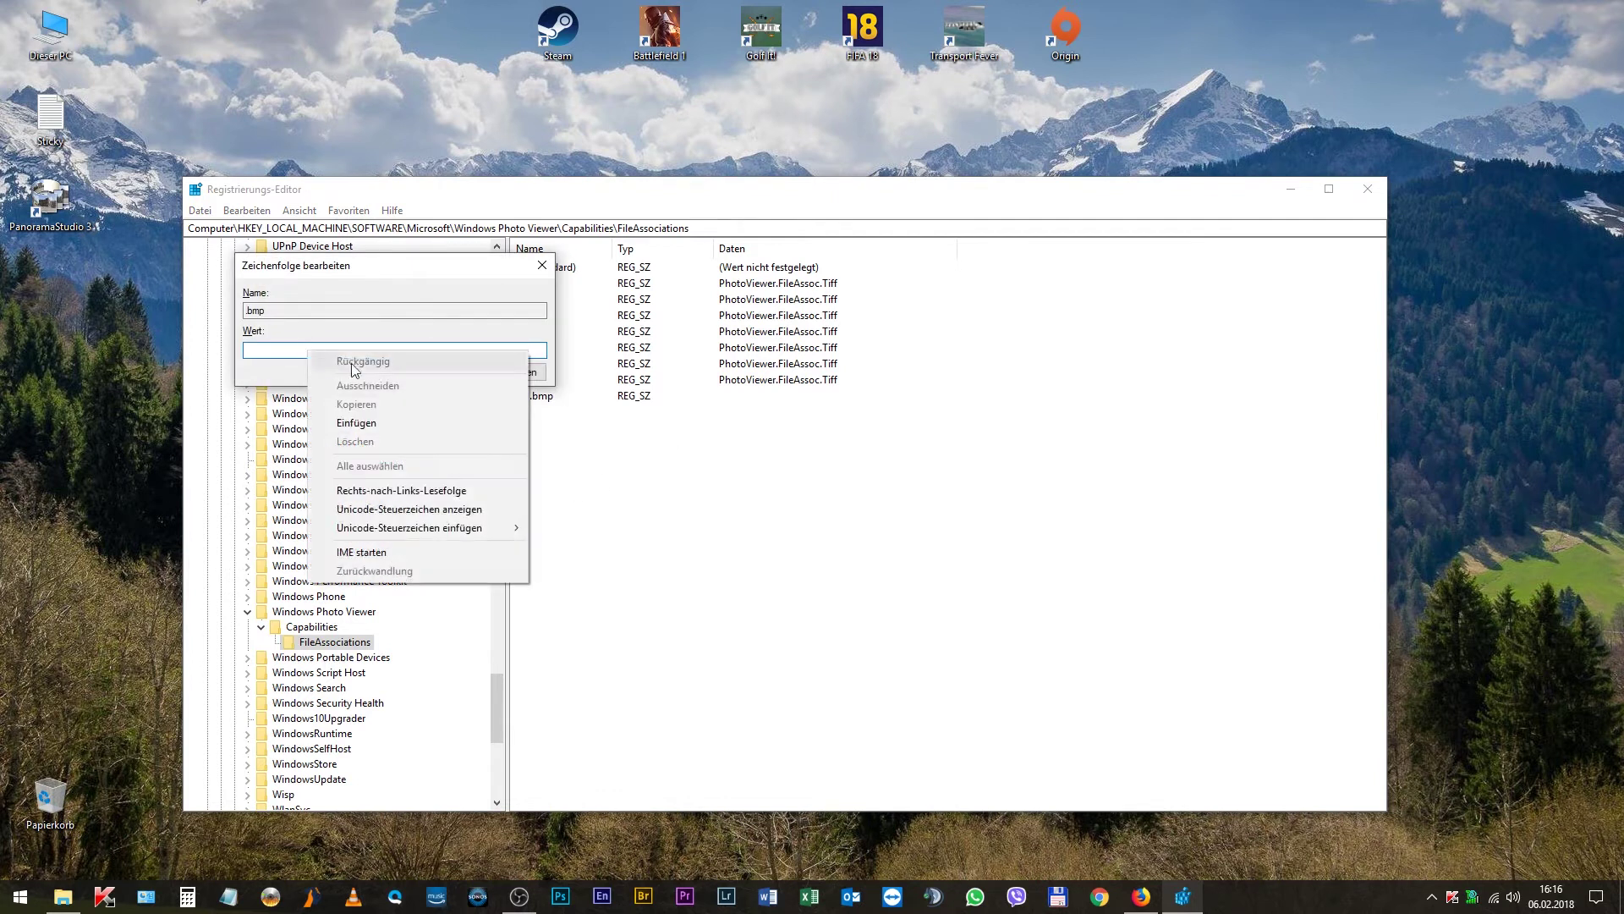
click(374, 424)
click(444, 374)
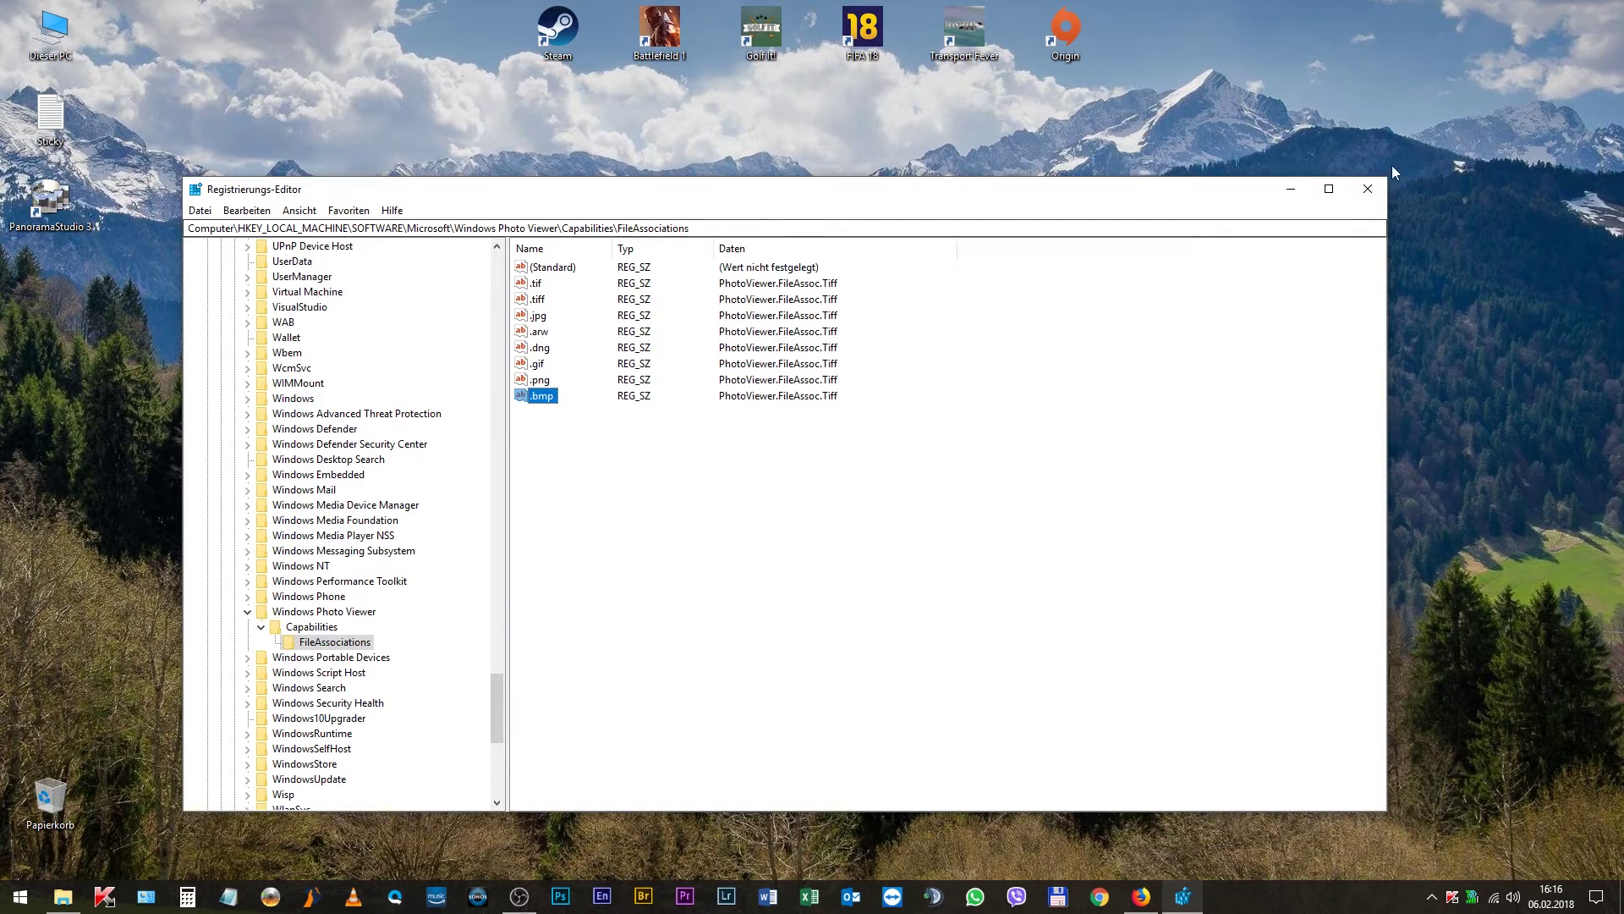
click(1373, 198)
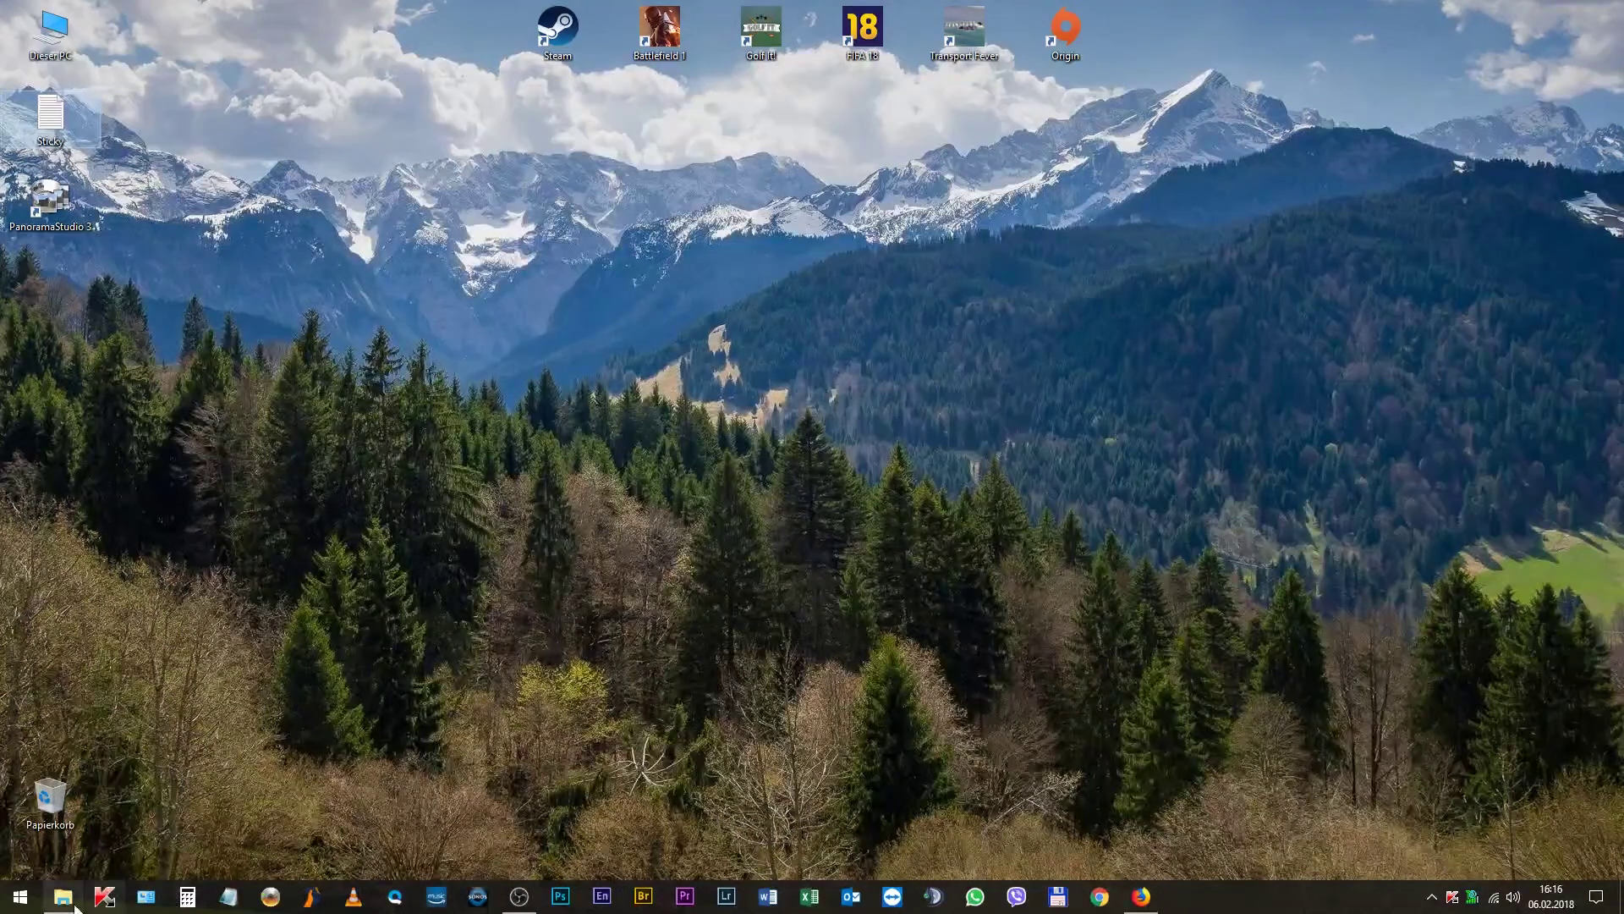
click(66, 899)
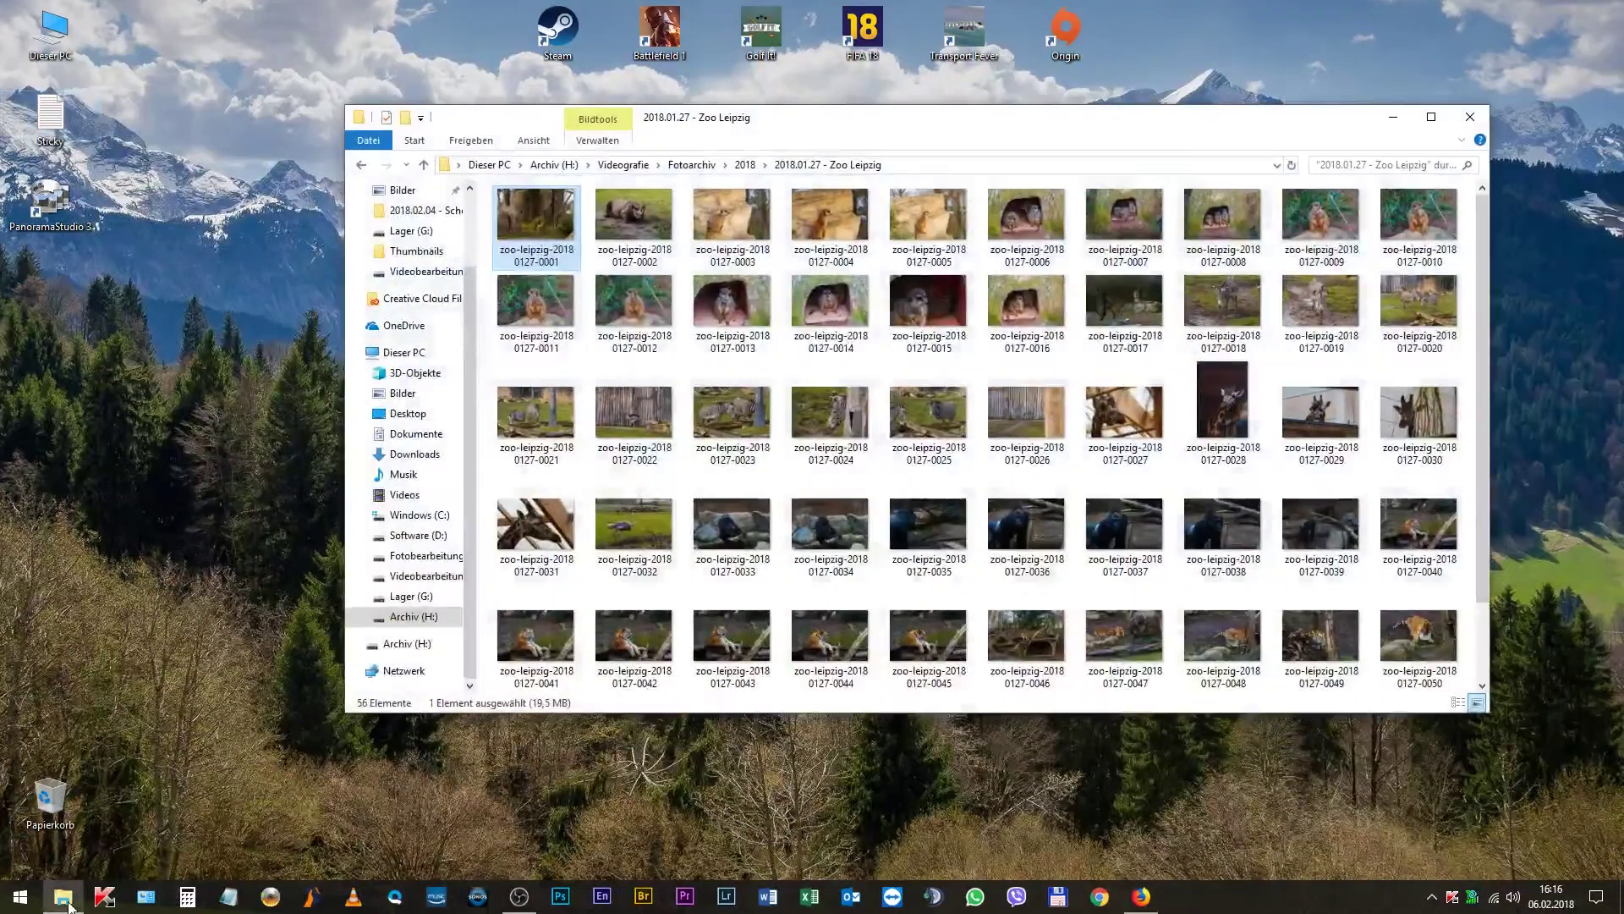
right_click(535, 218)
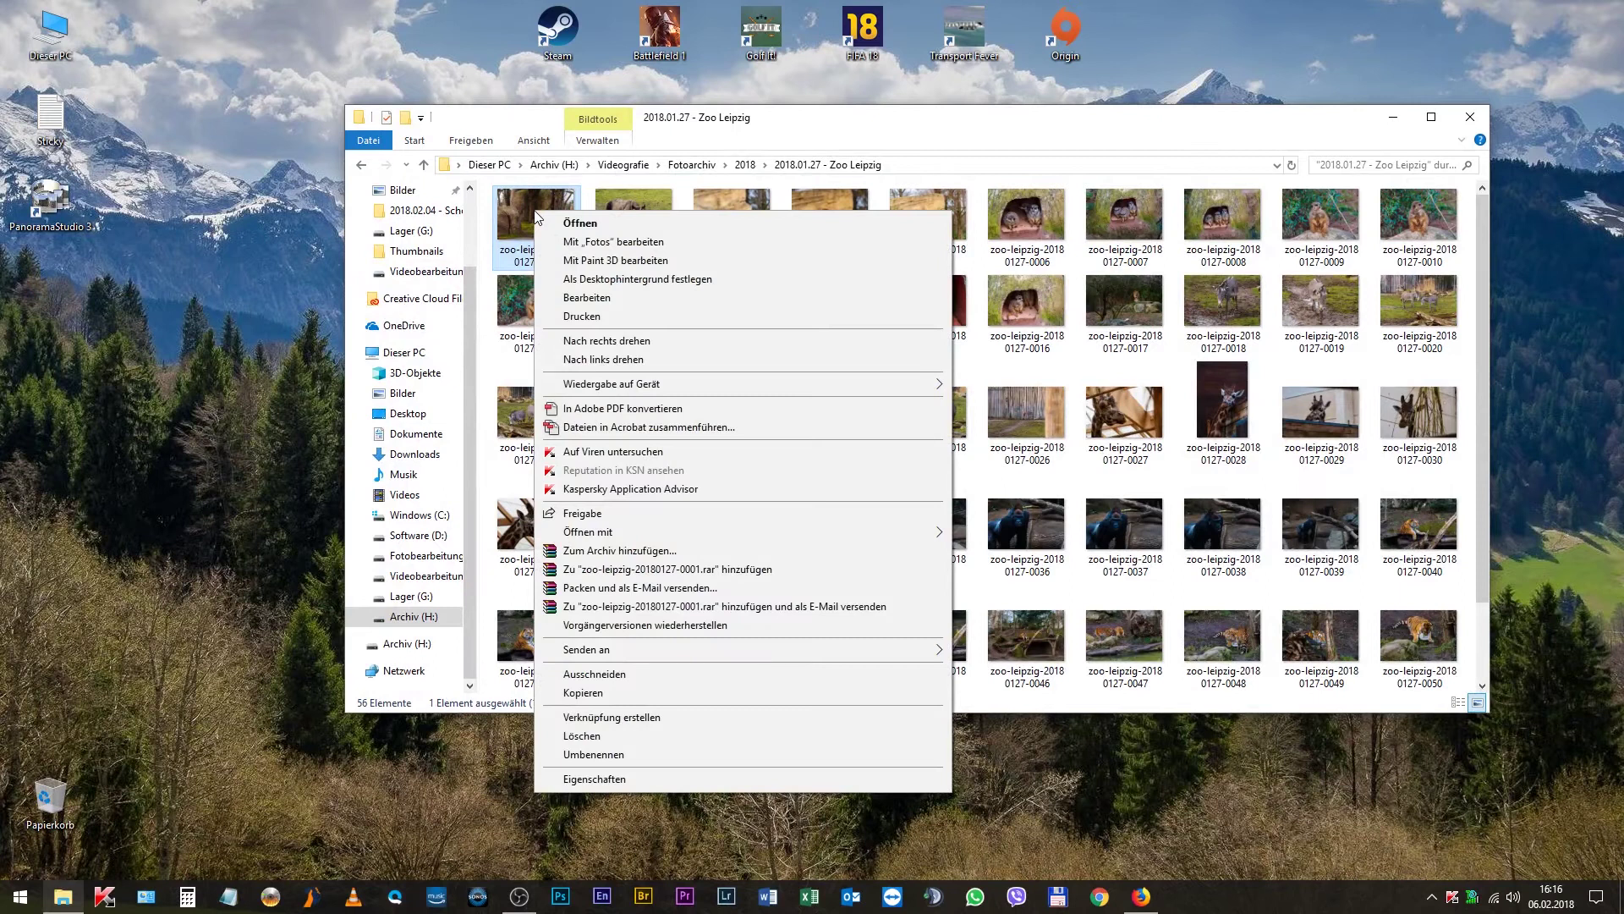
mouse_move(604, 542)
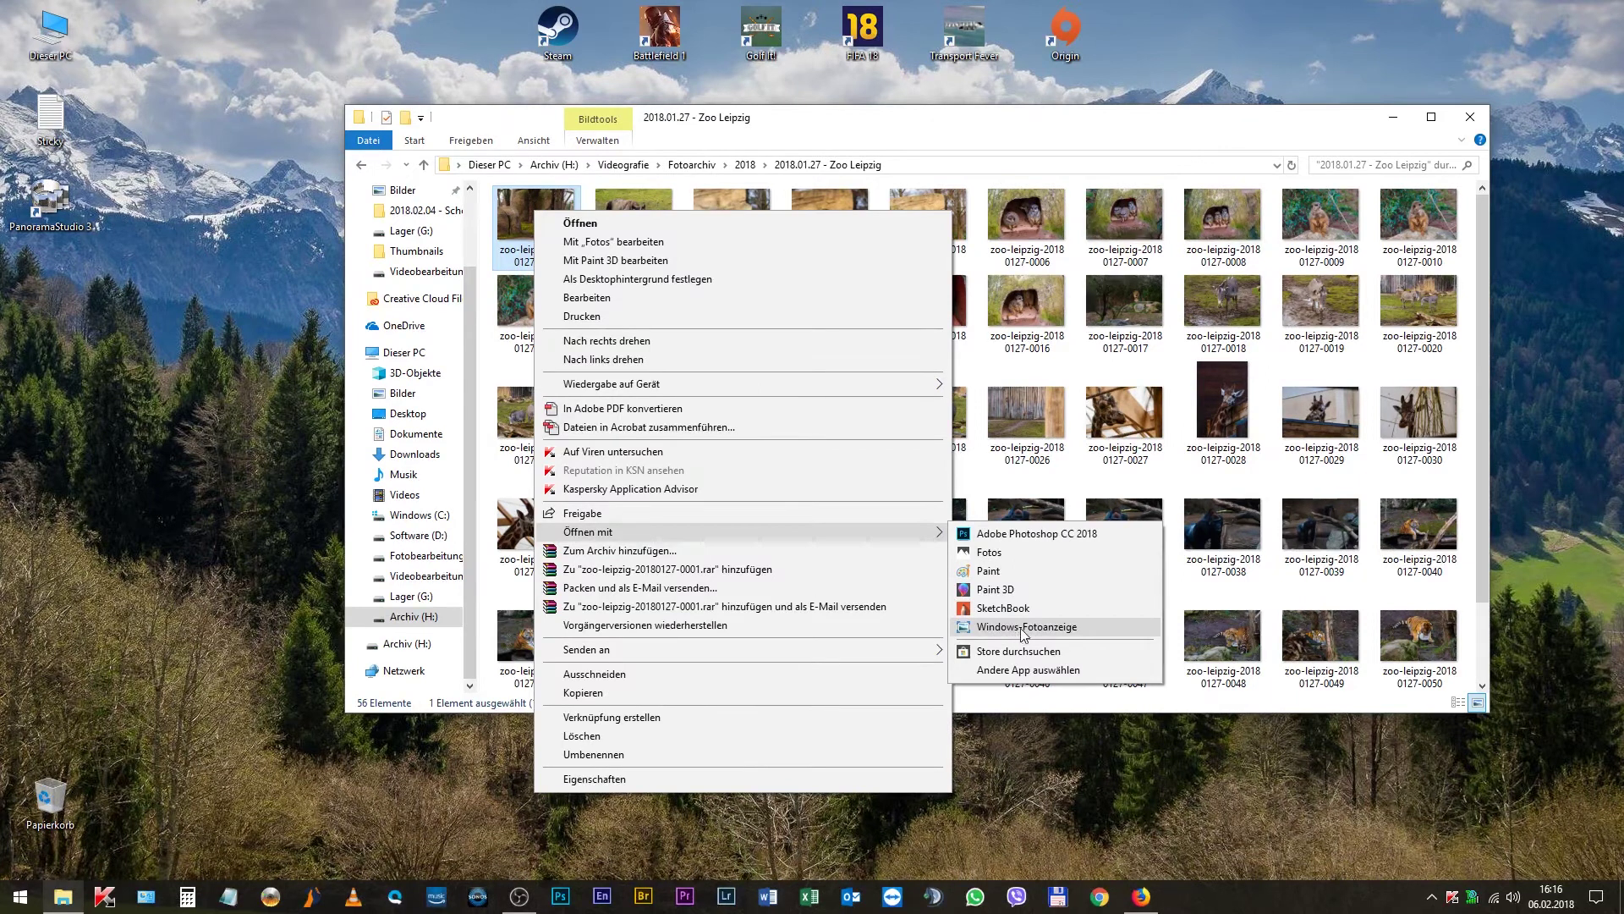
click(1025, 670)
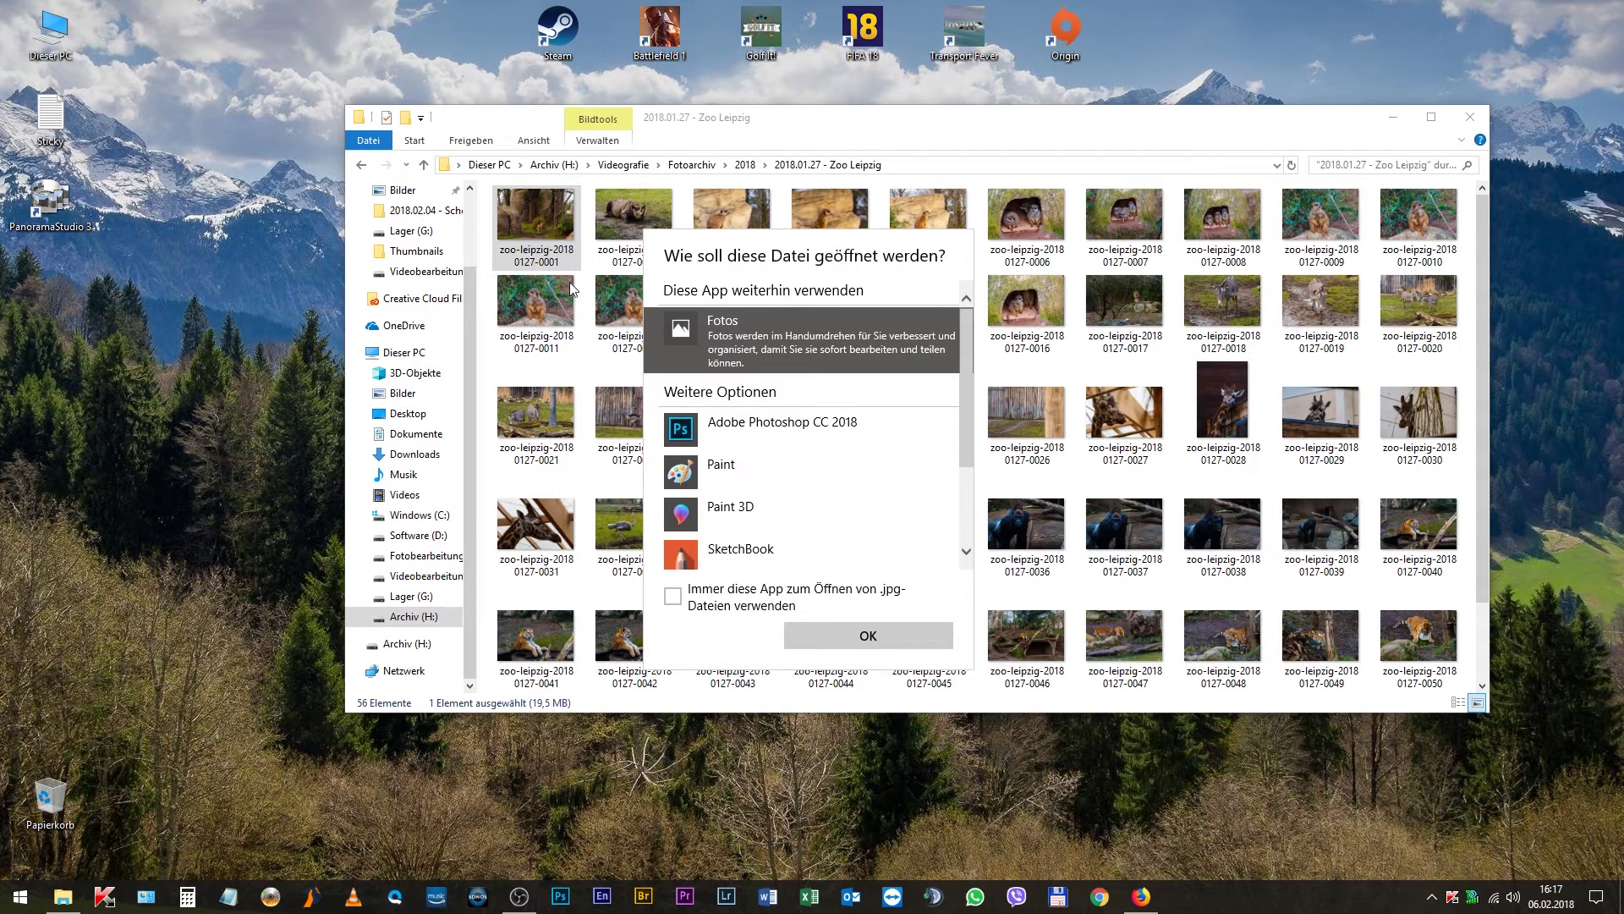
drag(966, 418, 958, 494)
click(773, 464)
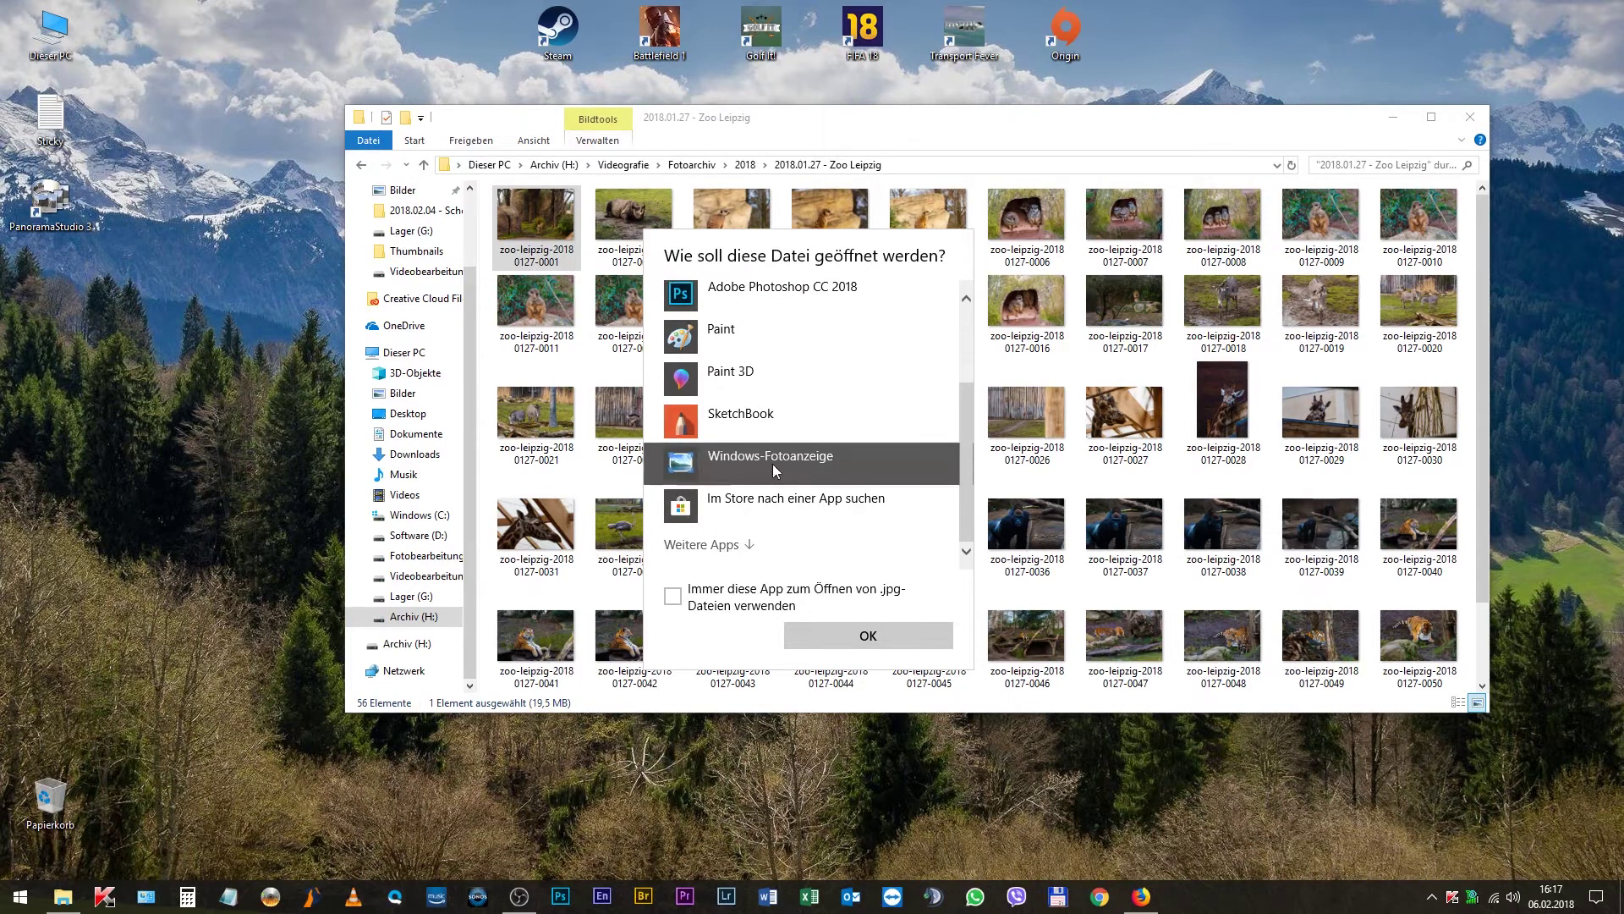
click(868, 637)
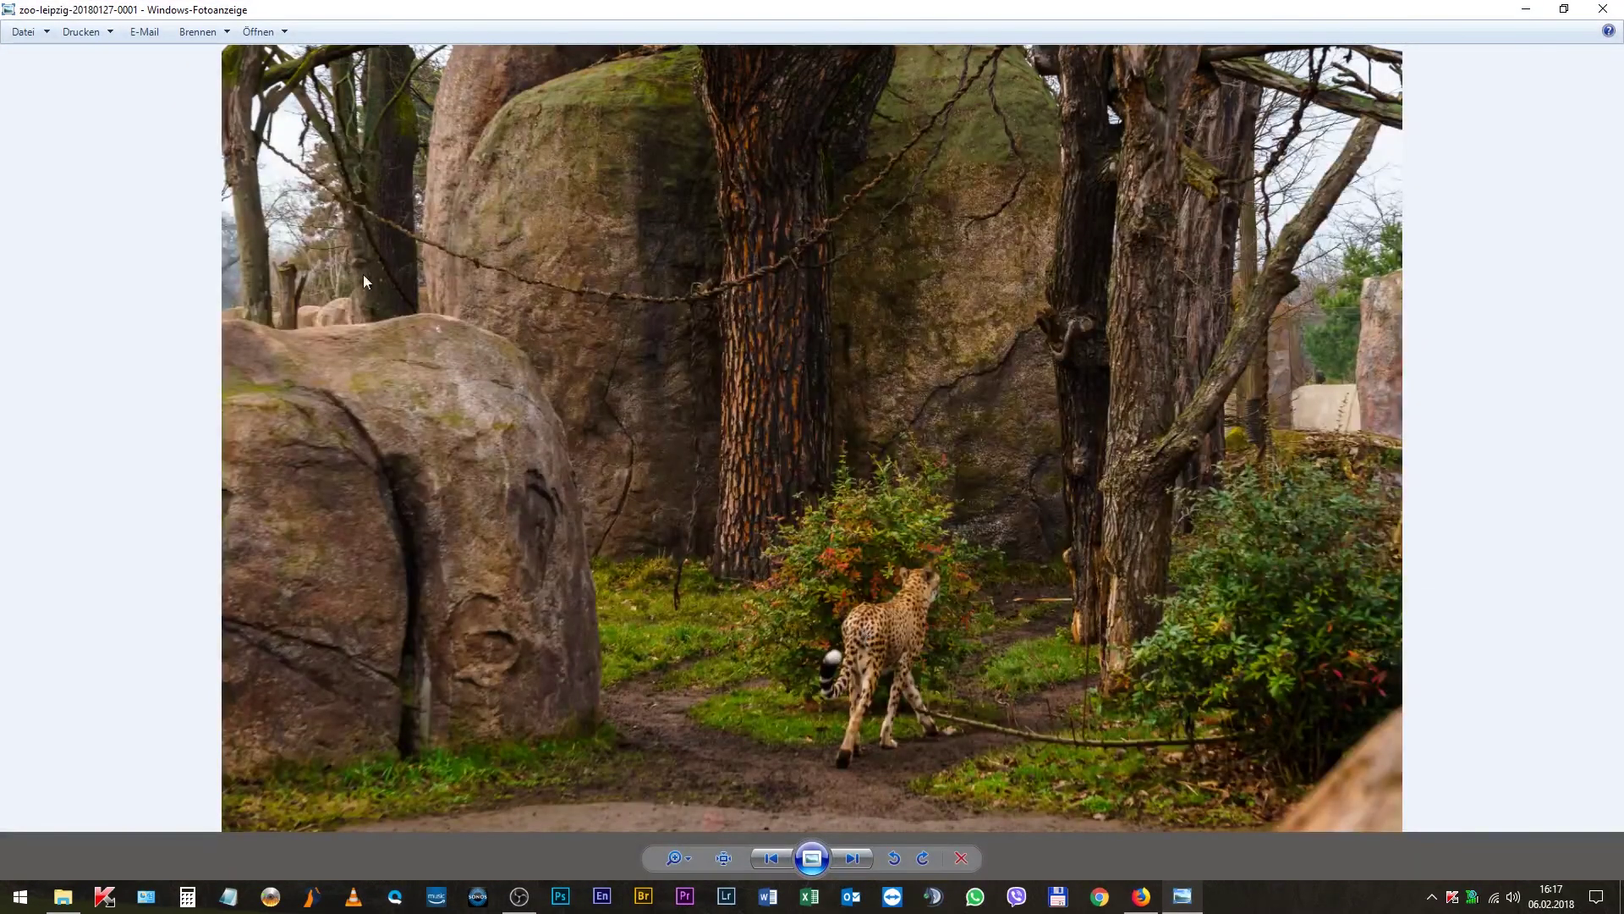
click(856, 860)
click(856, 860)
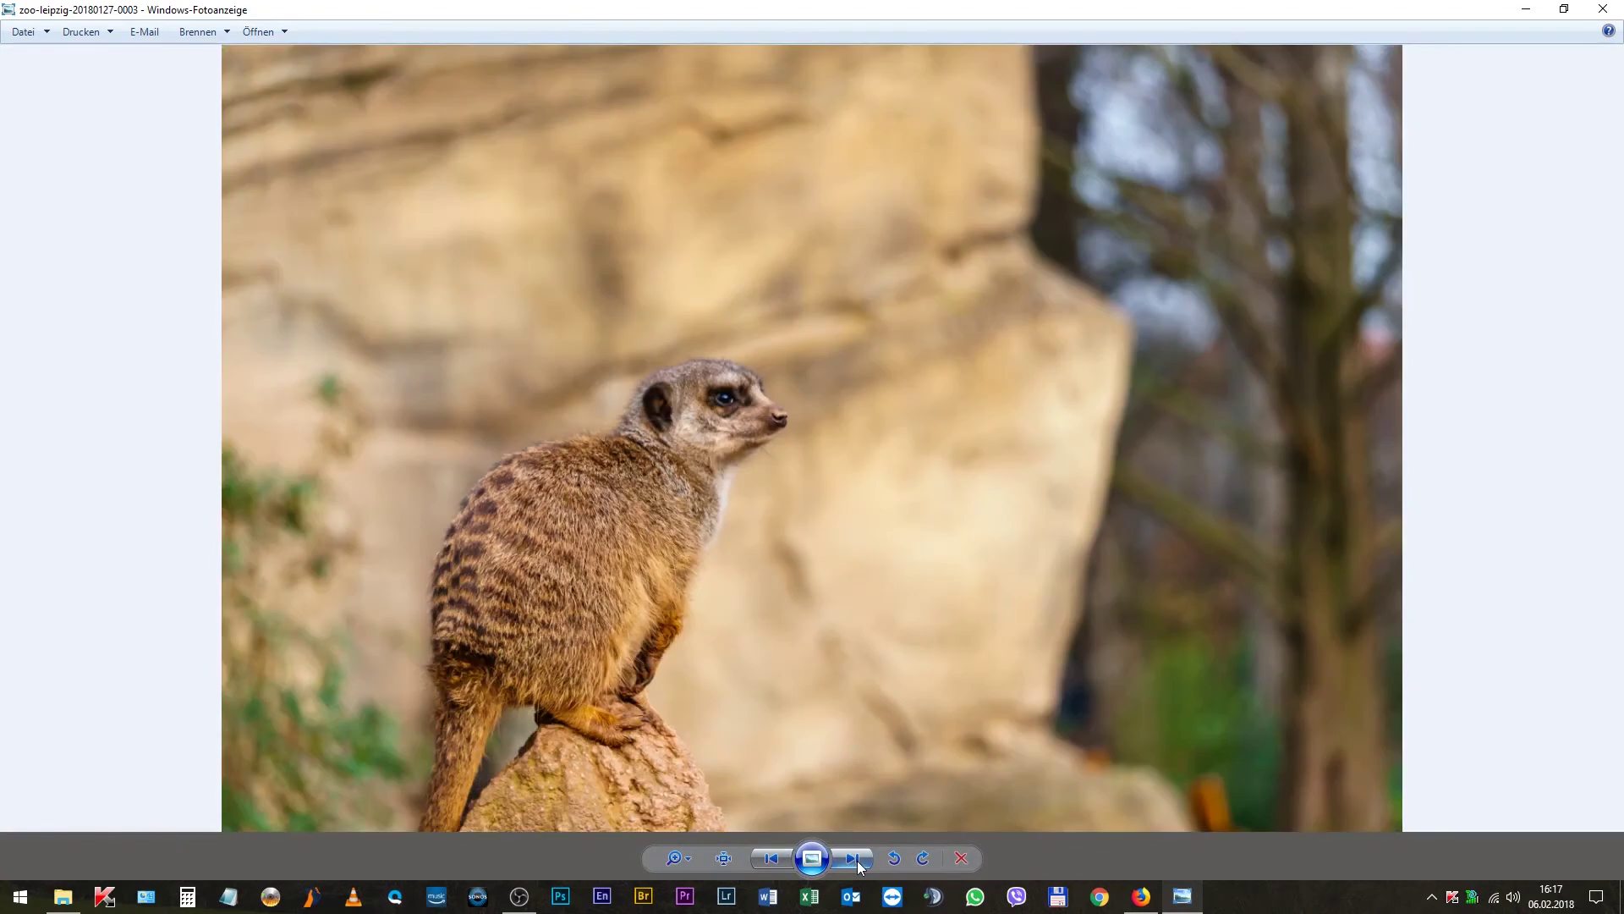
click(856, 861)
click(856, 862)
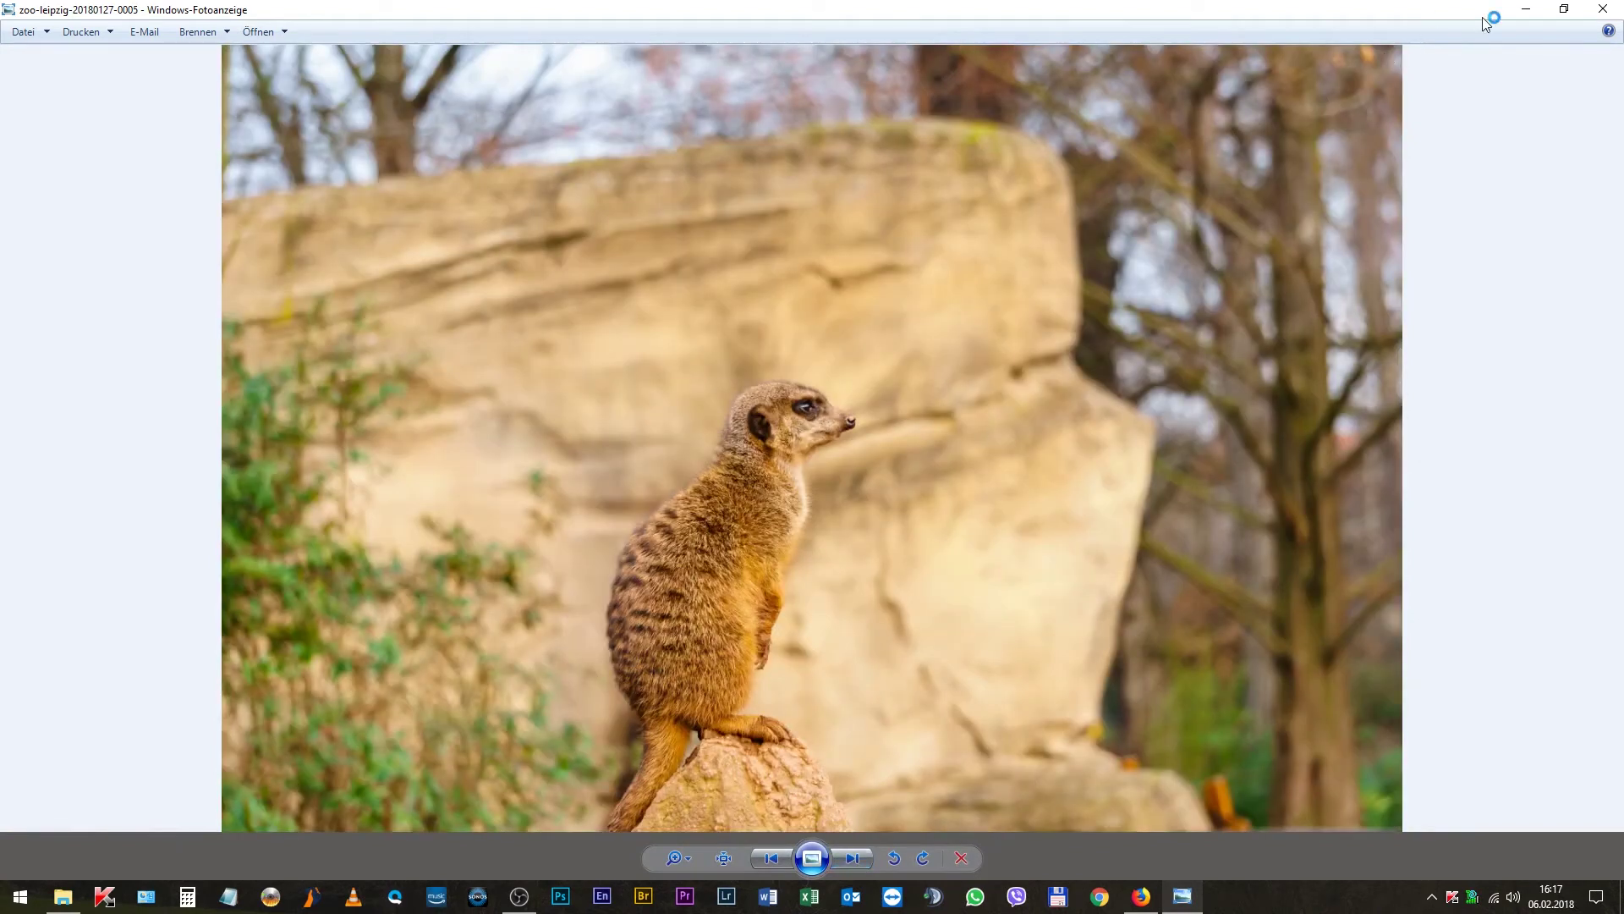
click(1603, 10)
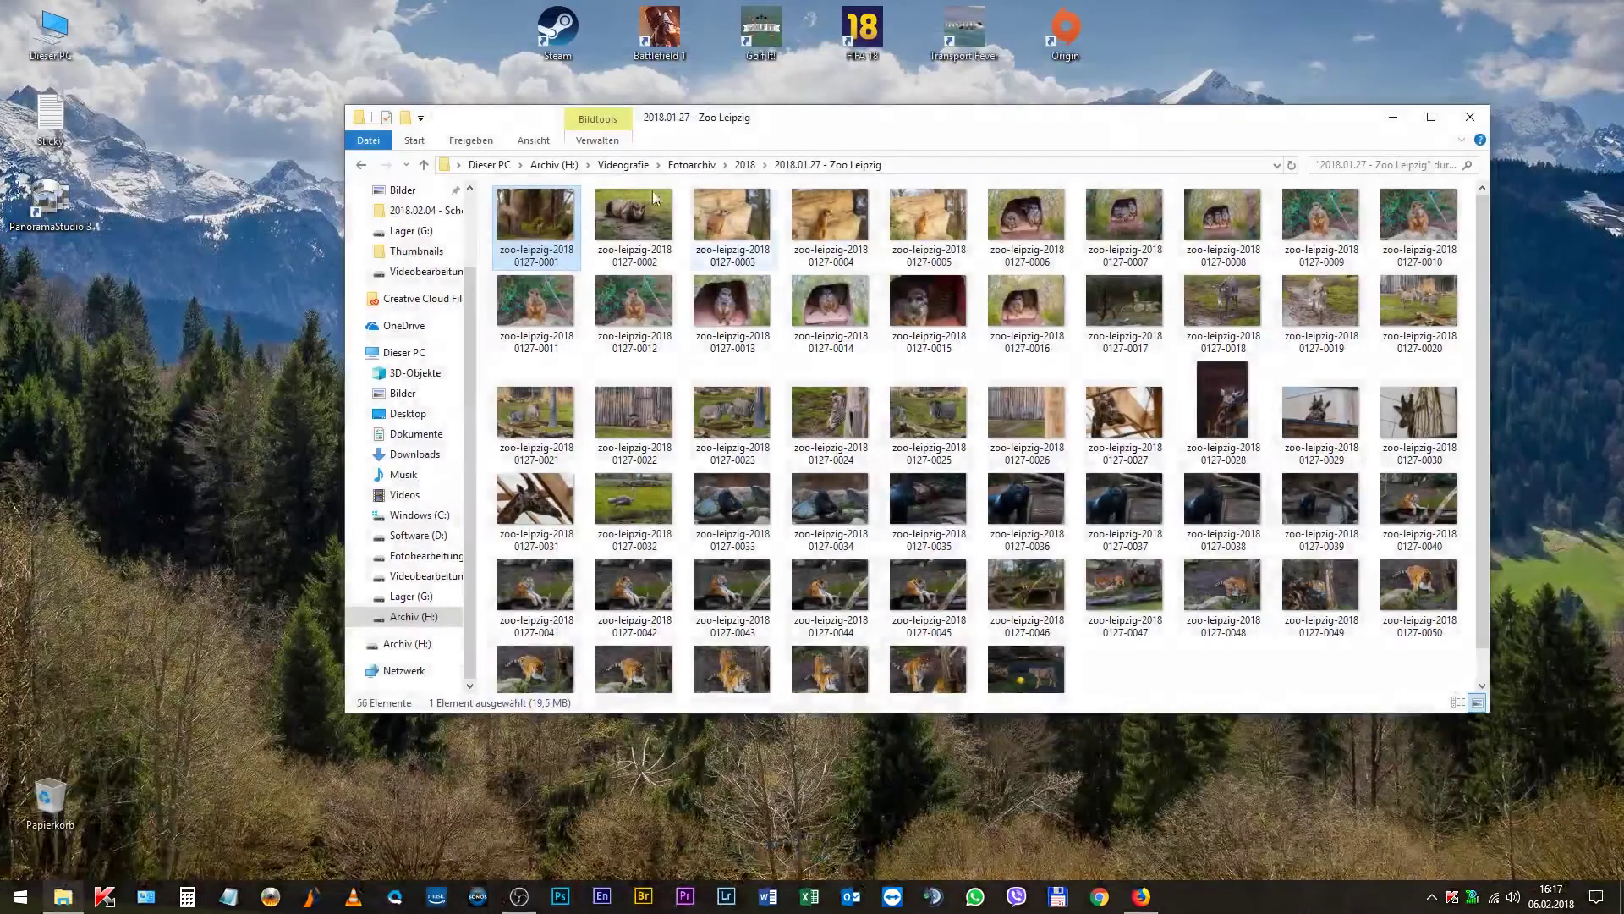
Open the folder RAW - 2018.01.30 - Goitzsche Mond under 2018 - RAW on the Fotobearbeitung (E:) drive
click(362, 555)
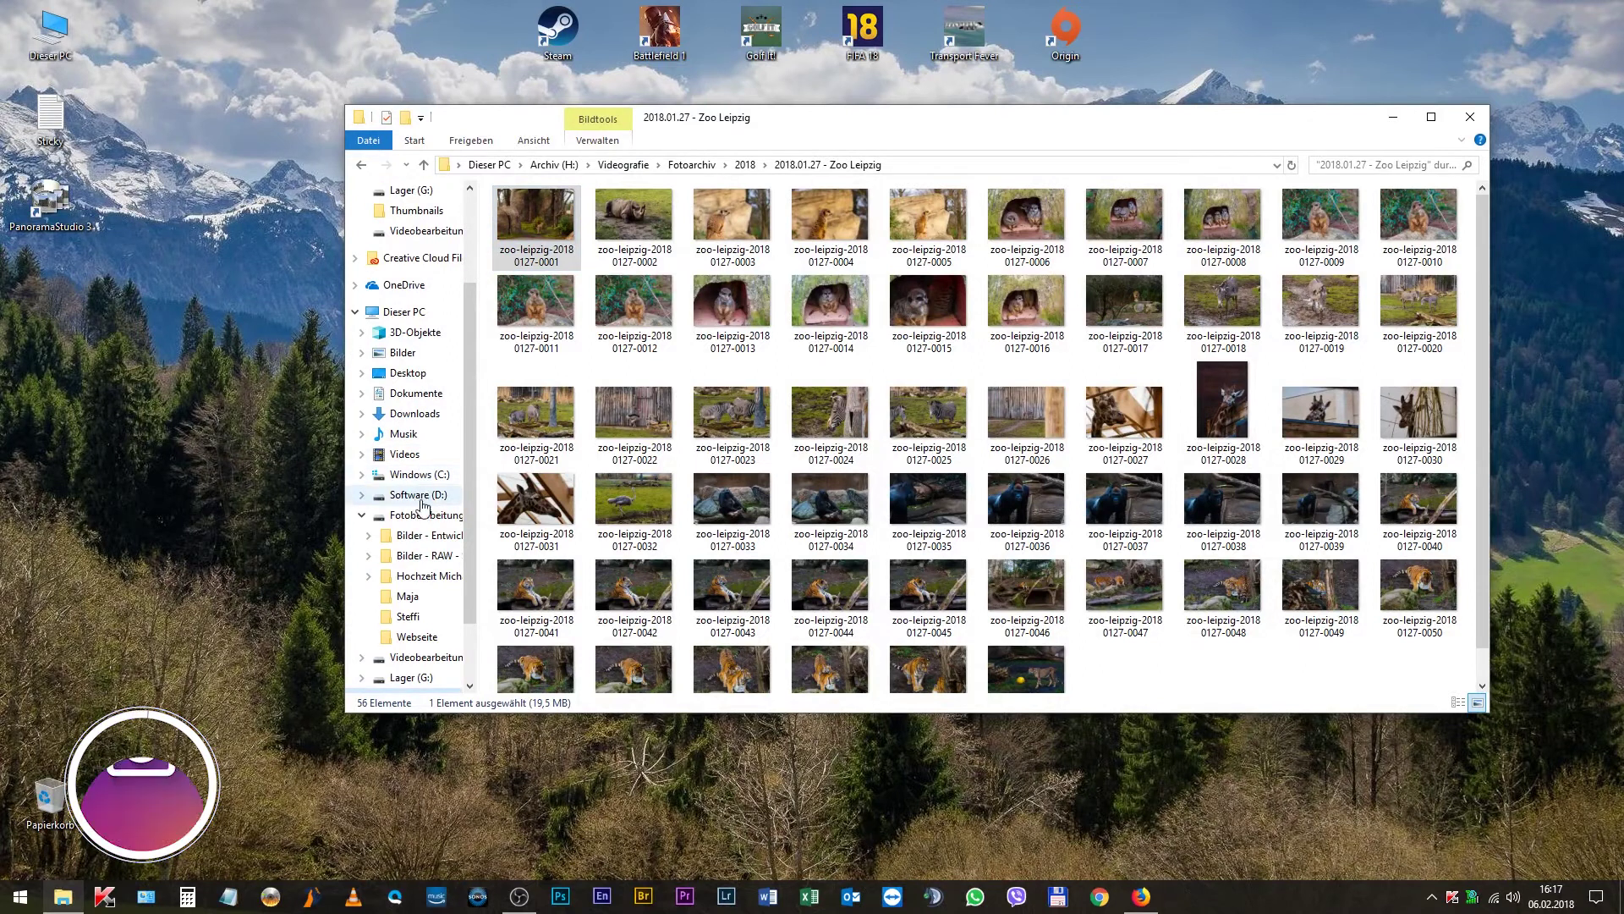
click(369, 556)
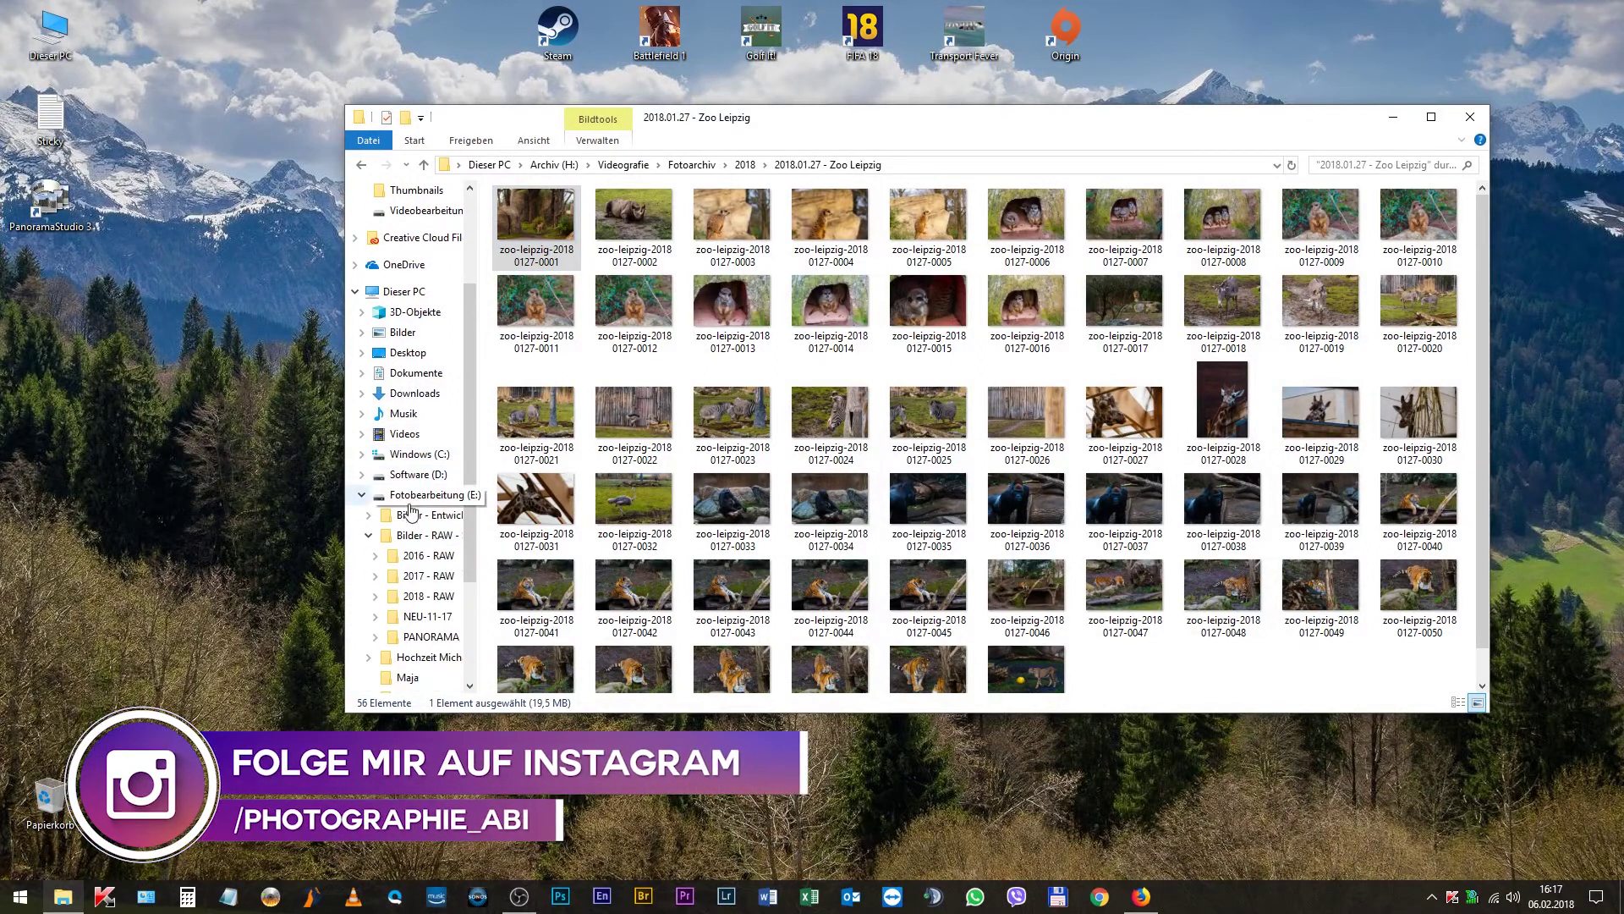
click(375, 597)
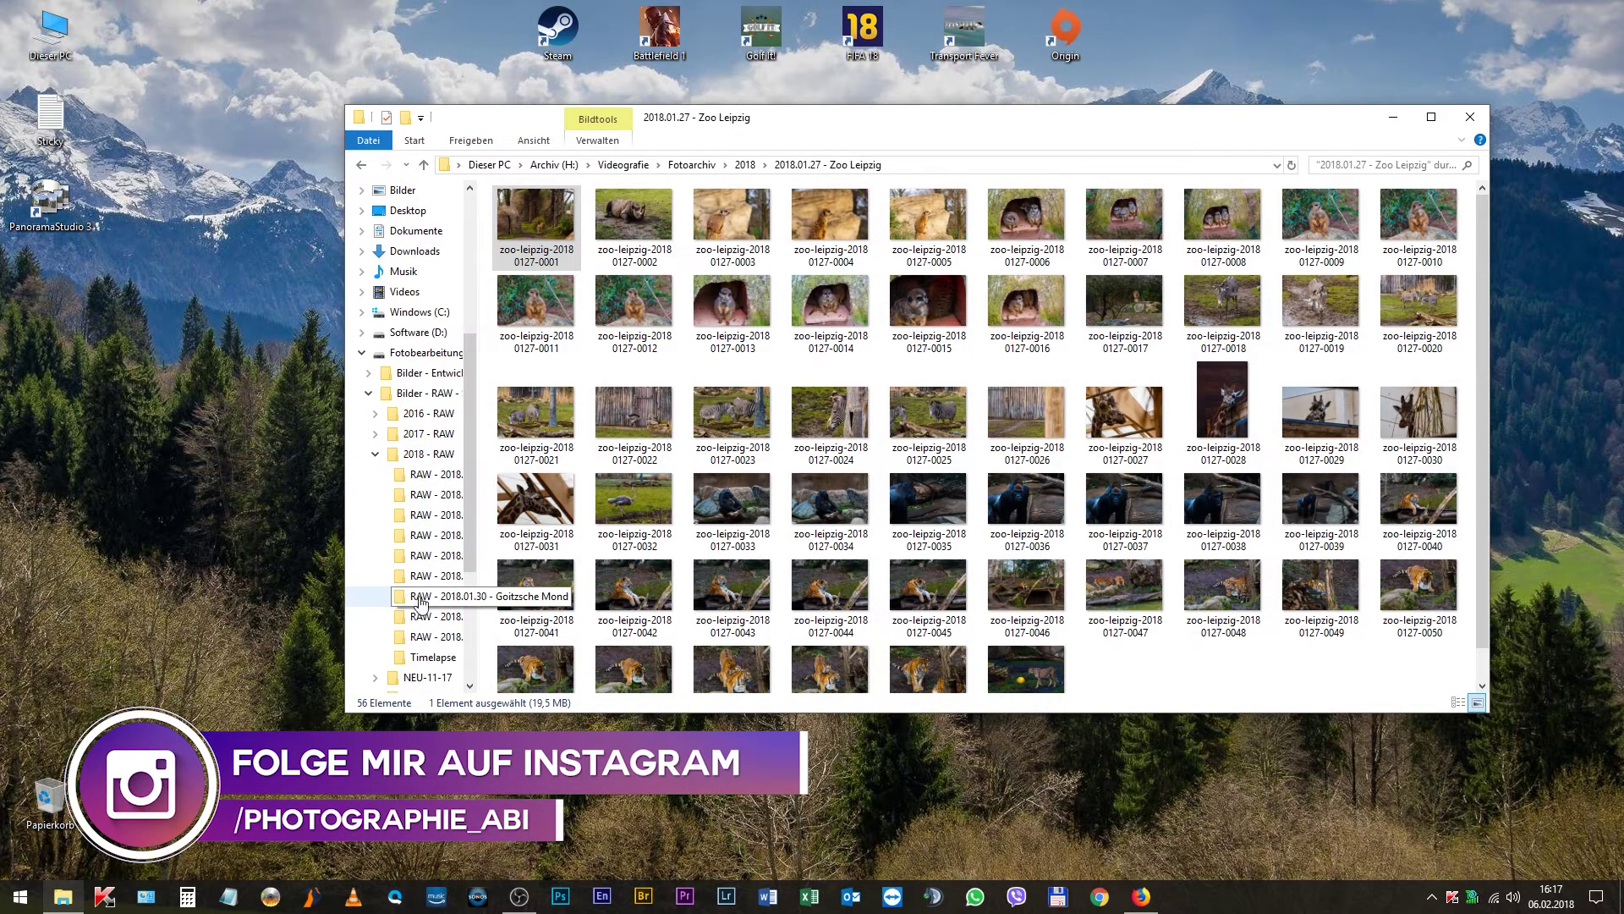
click(423, 597)
Open DSC00076 with Windows-Fotoanzeige, making it the permanent app for .ARW files, and close the viewer after checking the photo
right_click(532, 245)
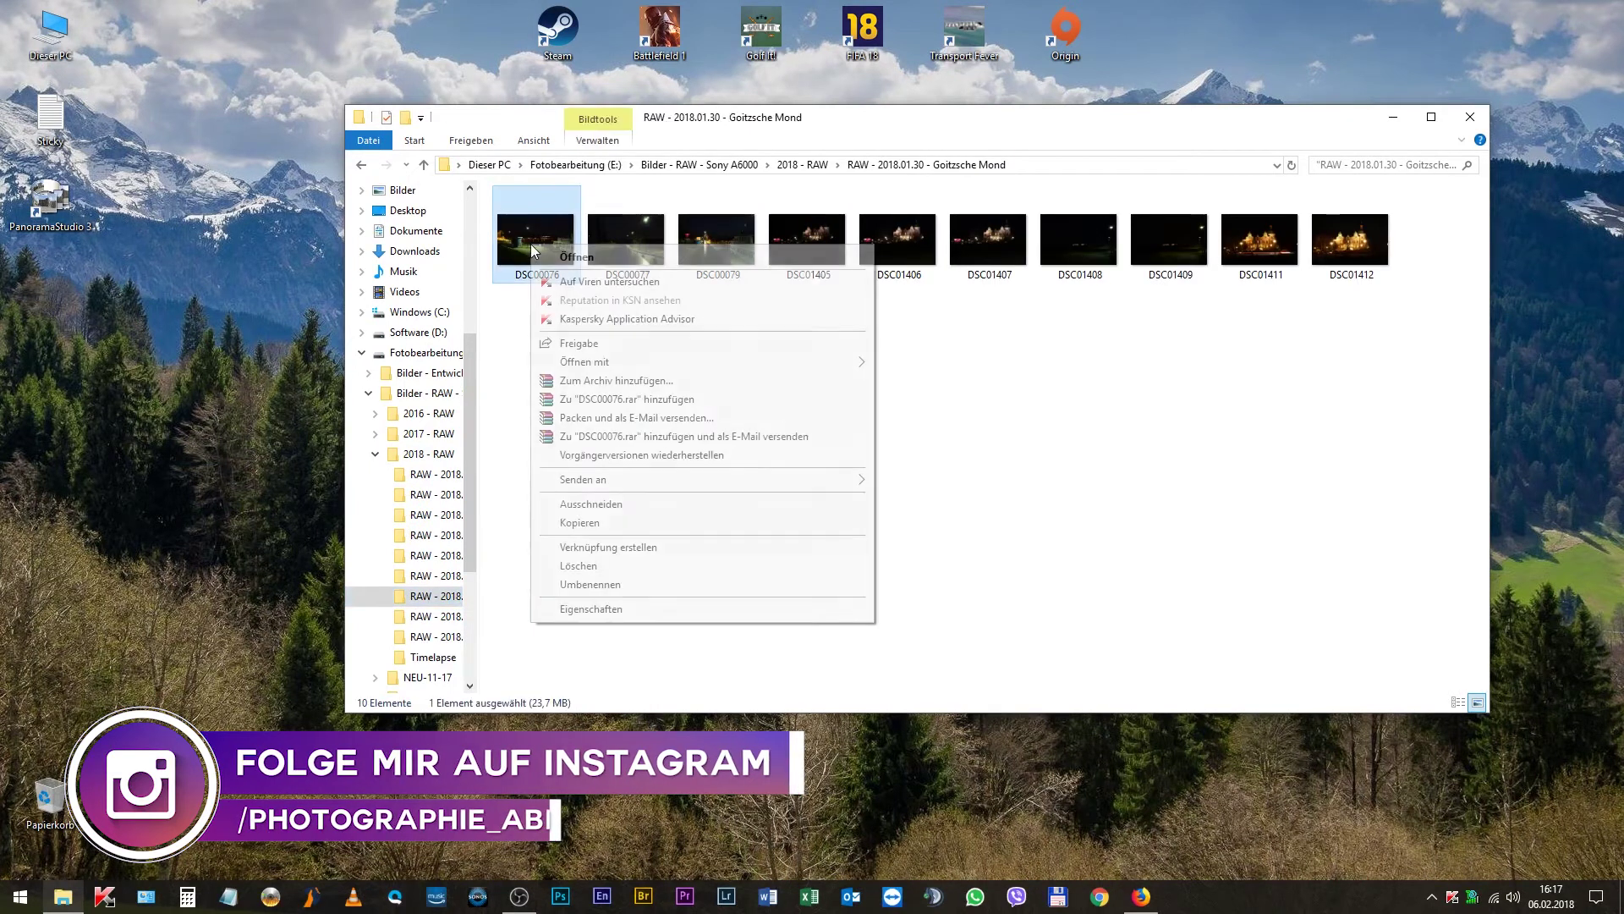
mouse_move(850, 364)
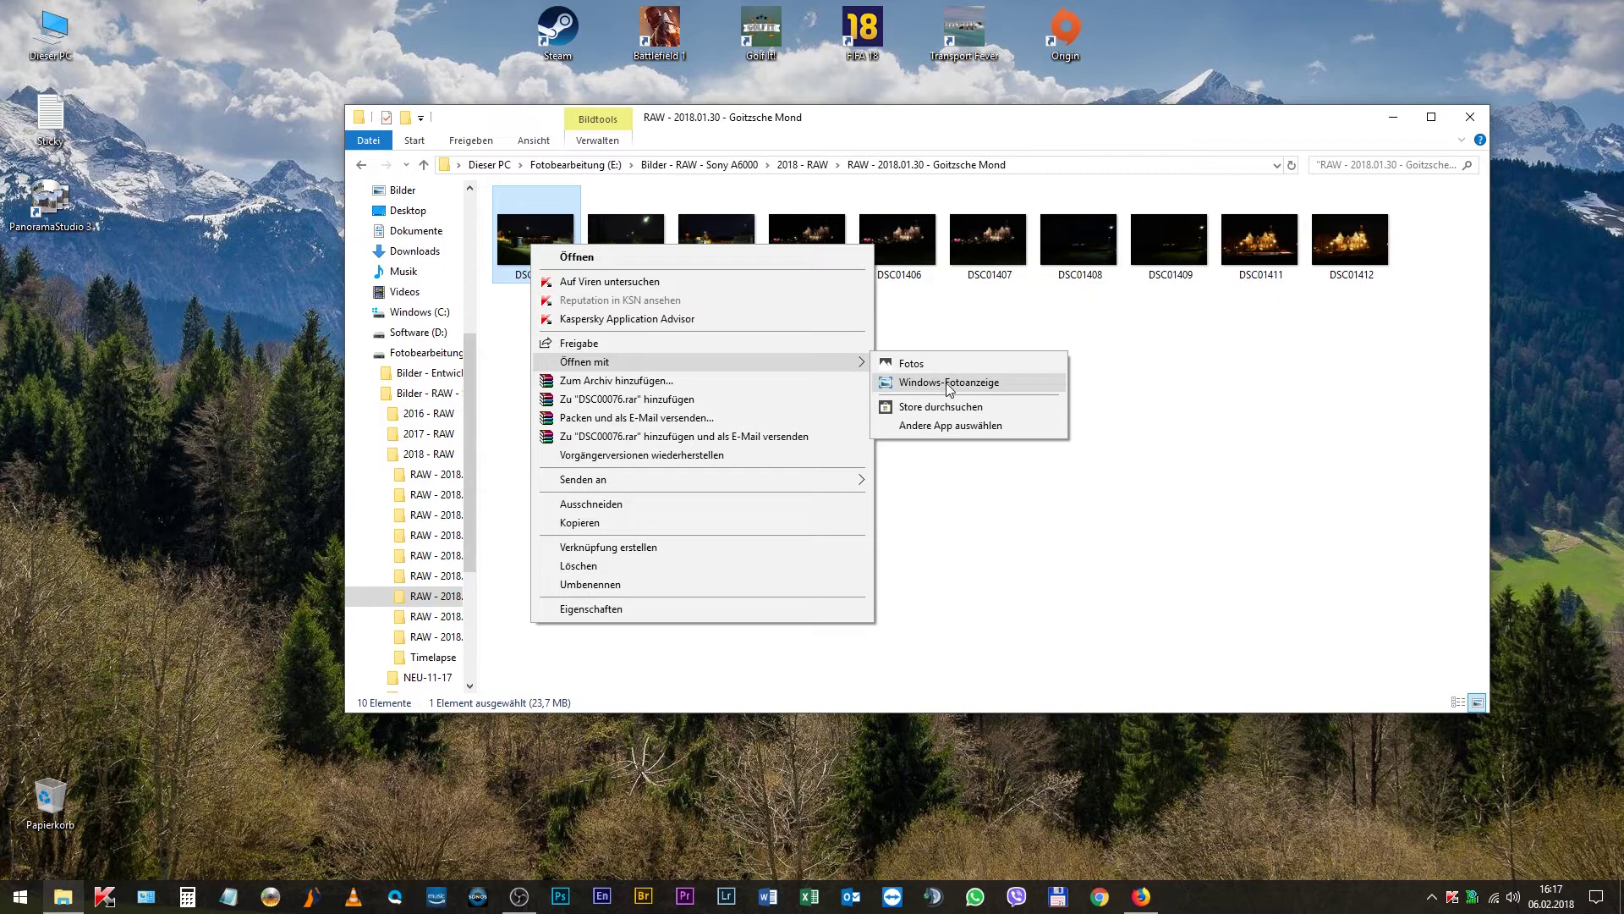
click(953, 427)
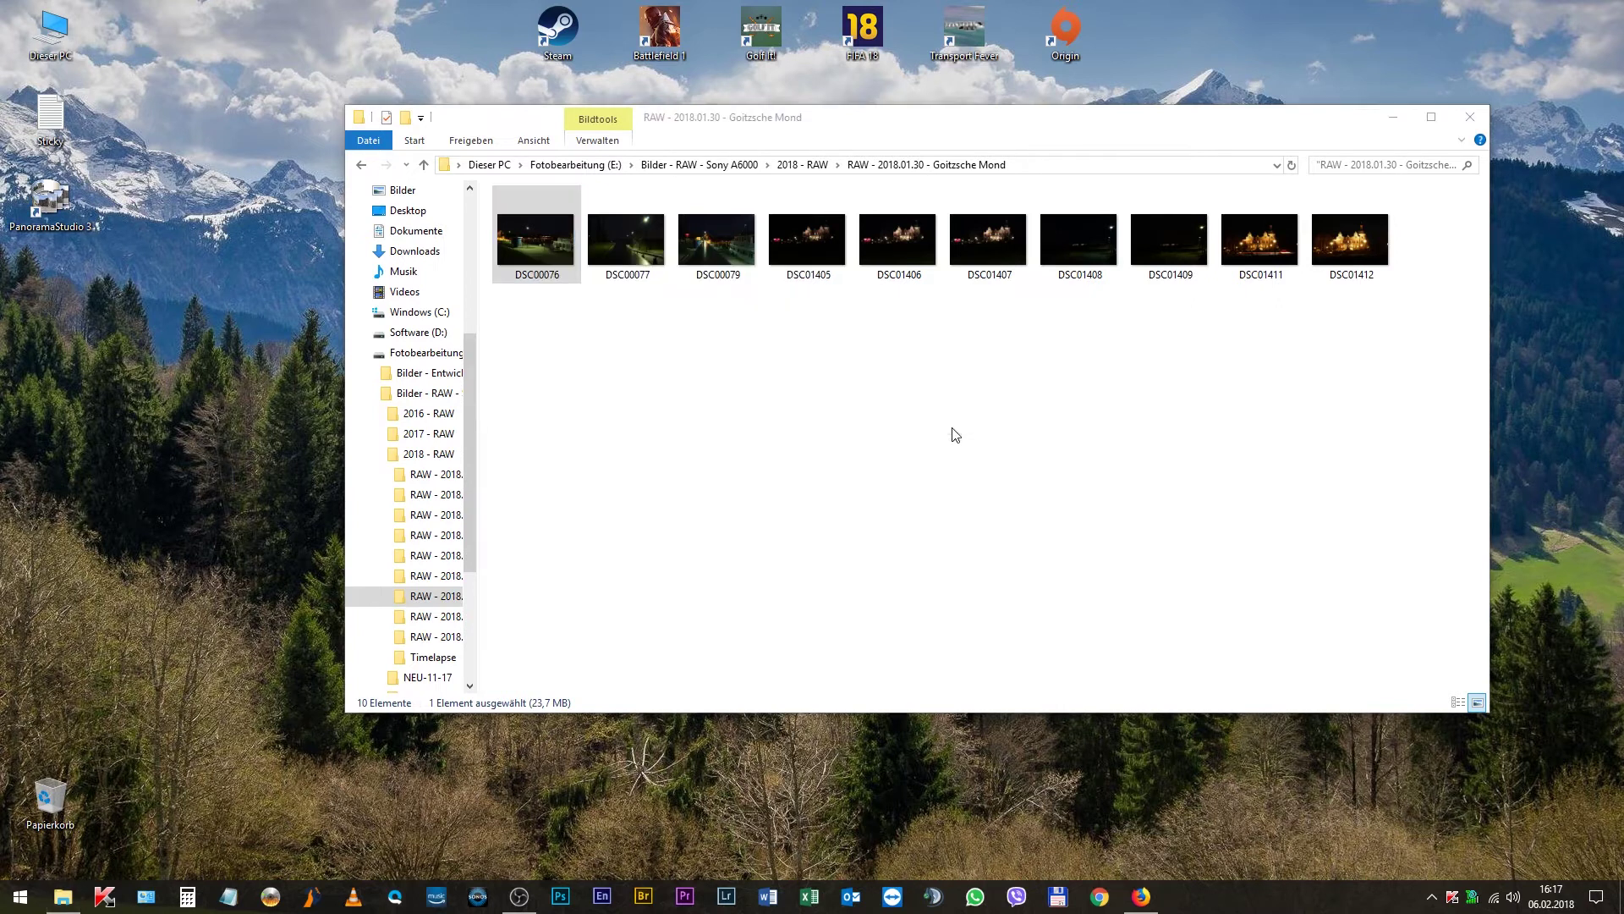
click(713, 408)
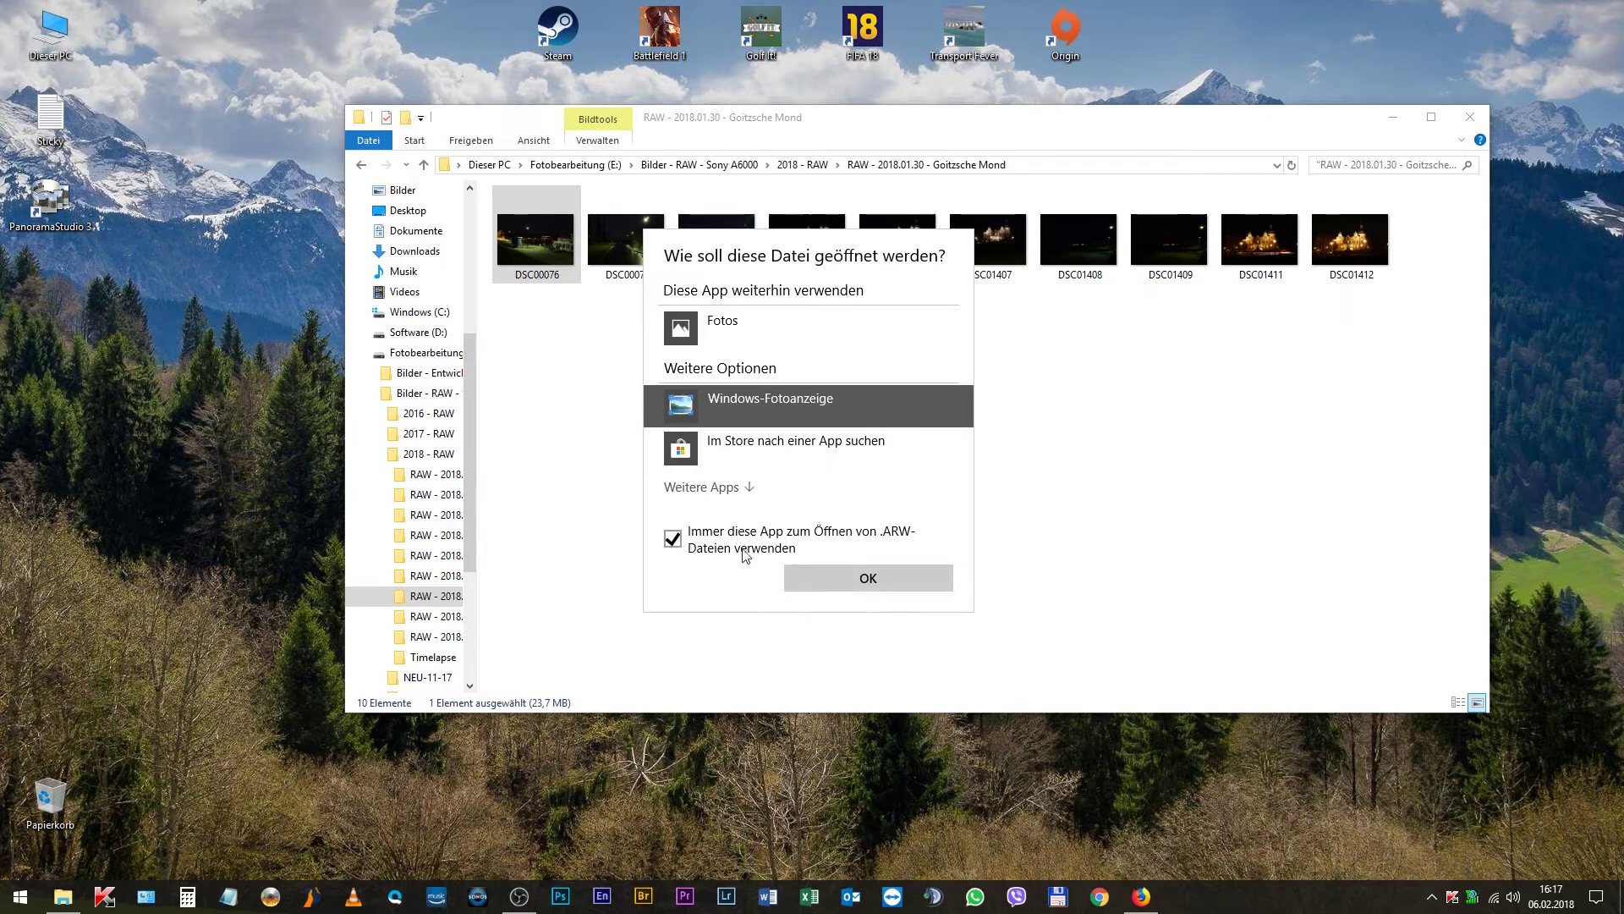
click(835, 578)
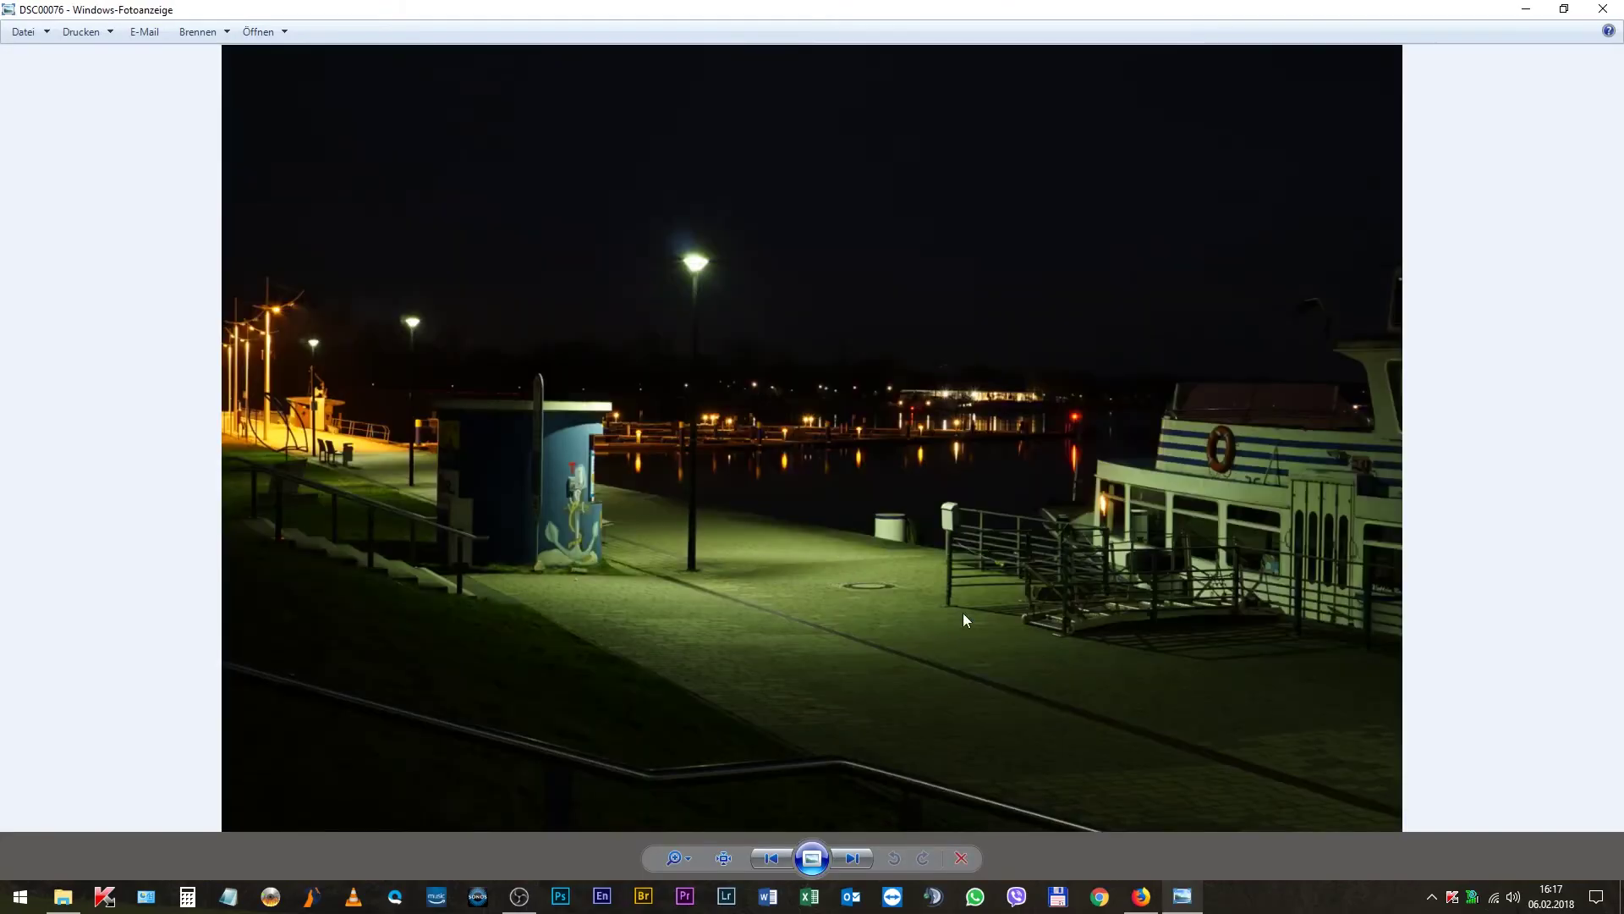
click(1605, 10)
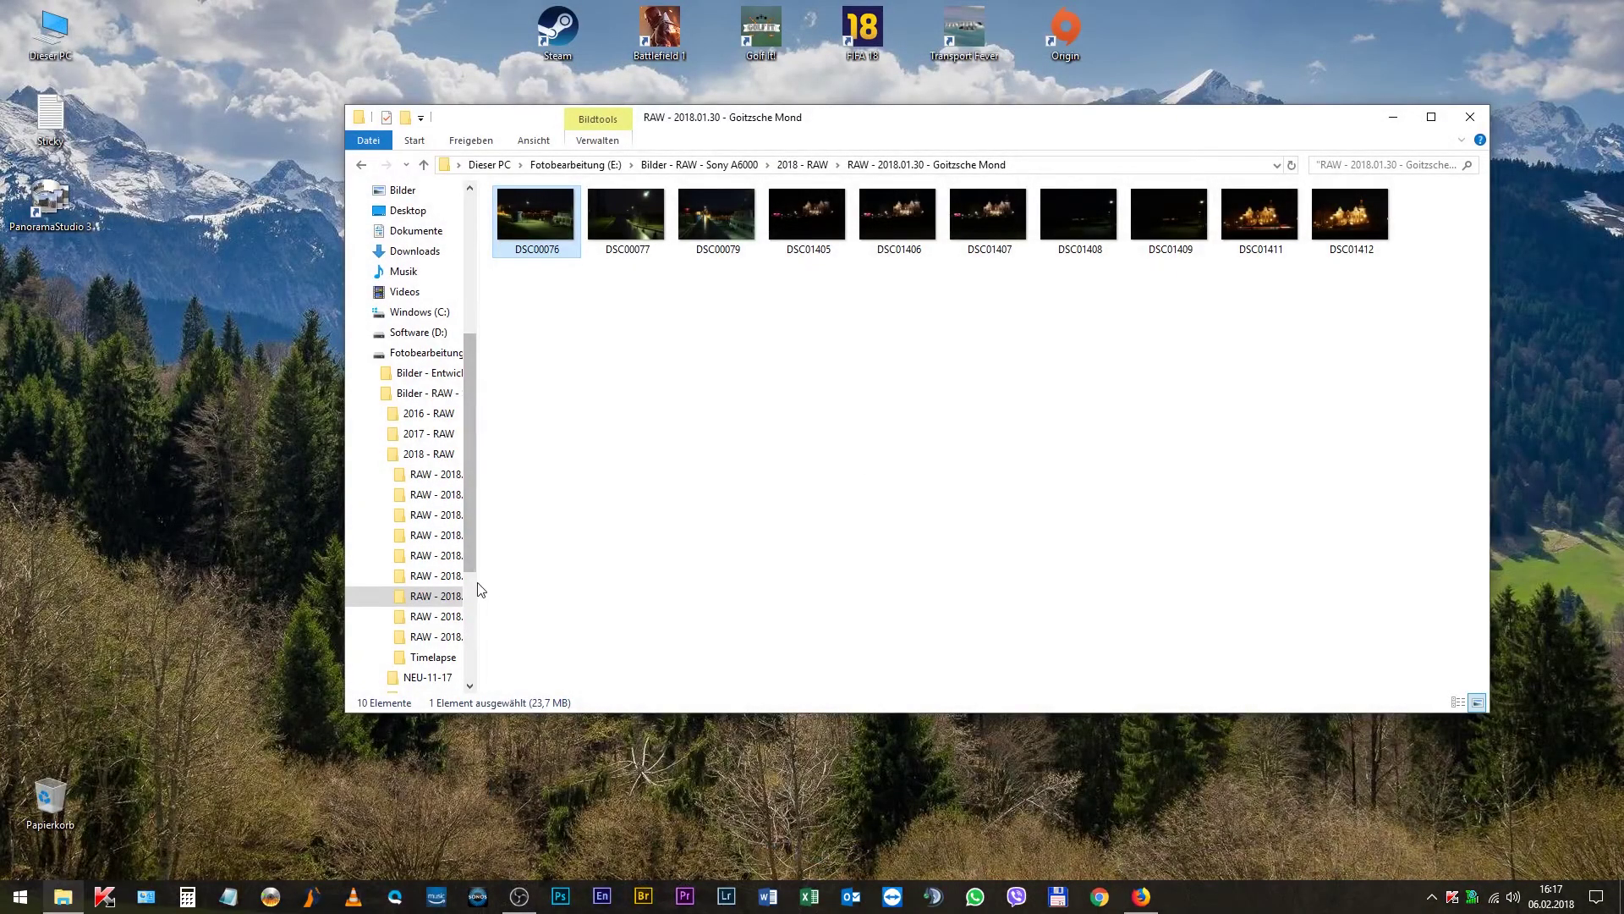
Widen the folder tree pane until the full names of the 2018 RAW subfolders are readable
drag(476, 584, 623, 585)
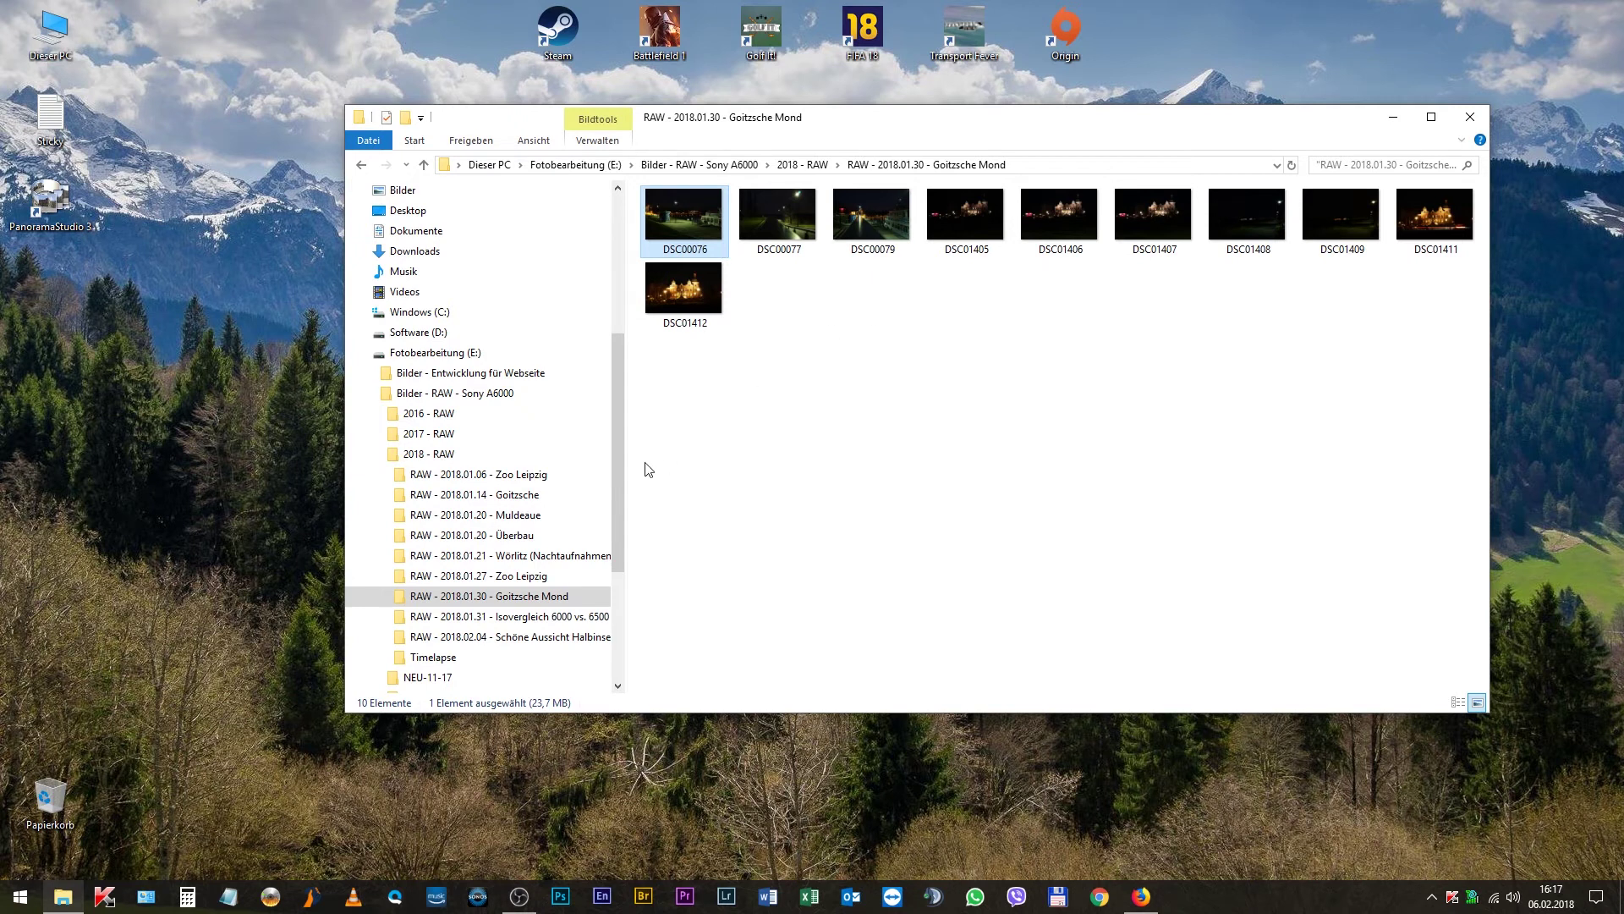
drag(627, 636, 672, 638)
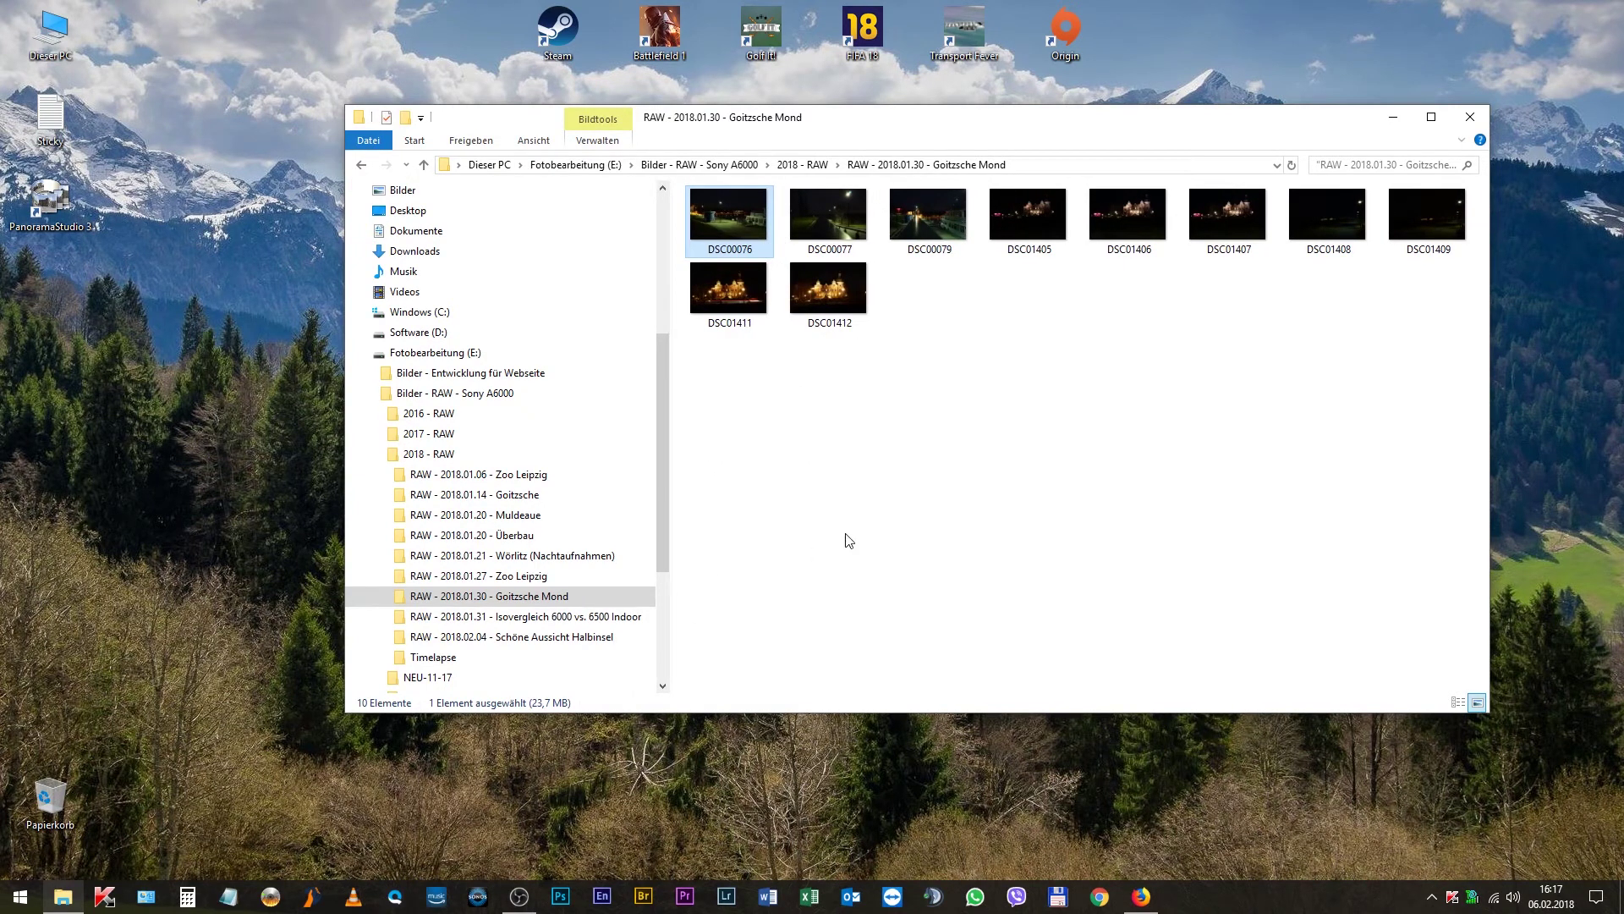
Switch to Firefox and open the Support section of the Sony Germany website
click(1141, 896)
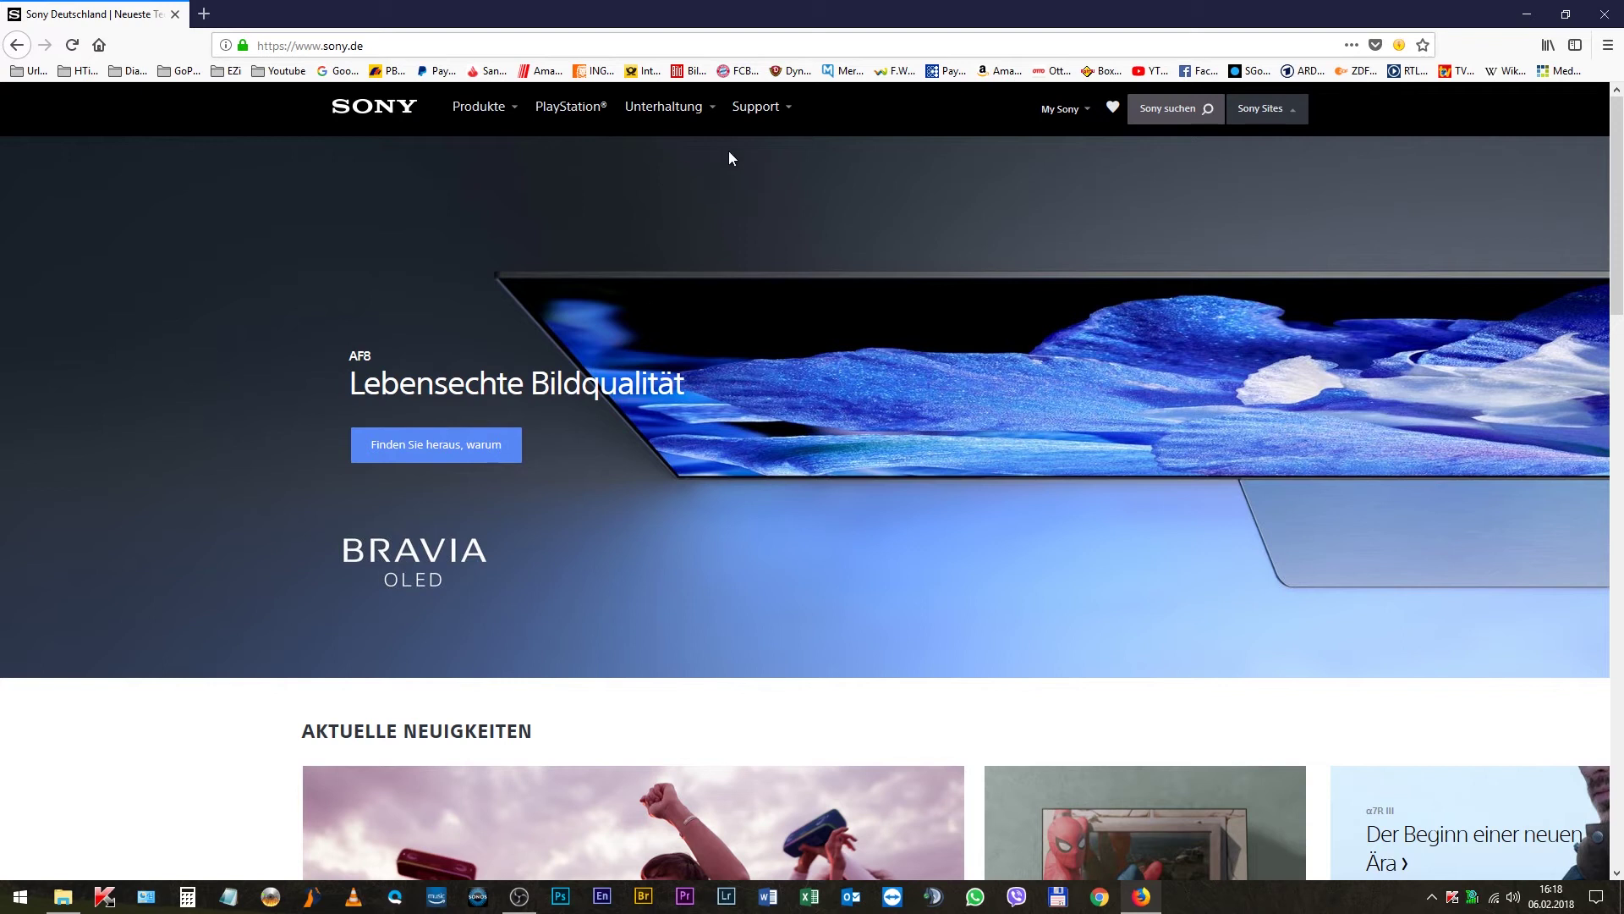
click(755, 106)
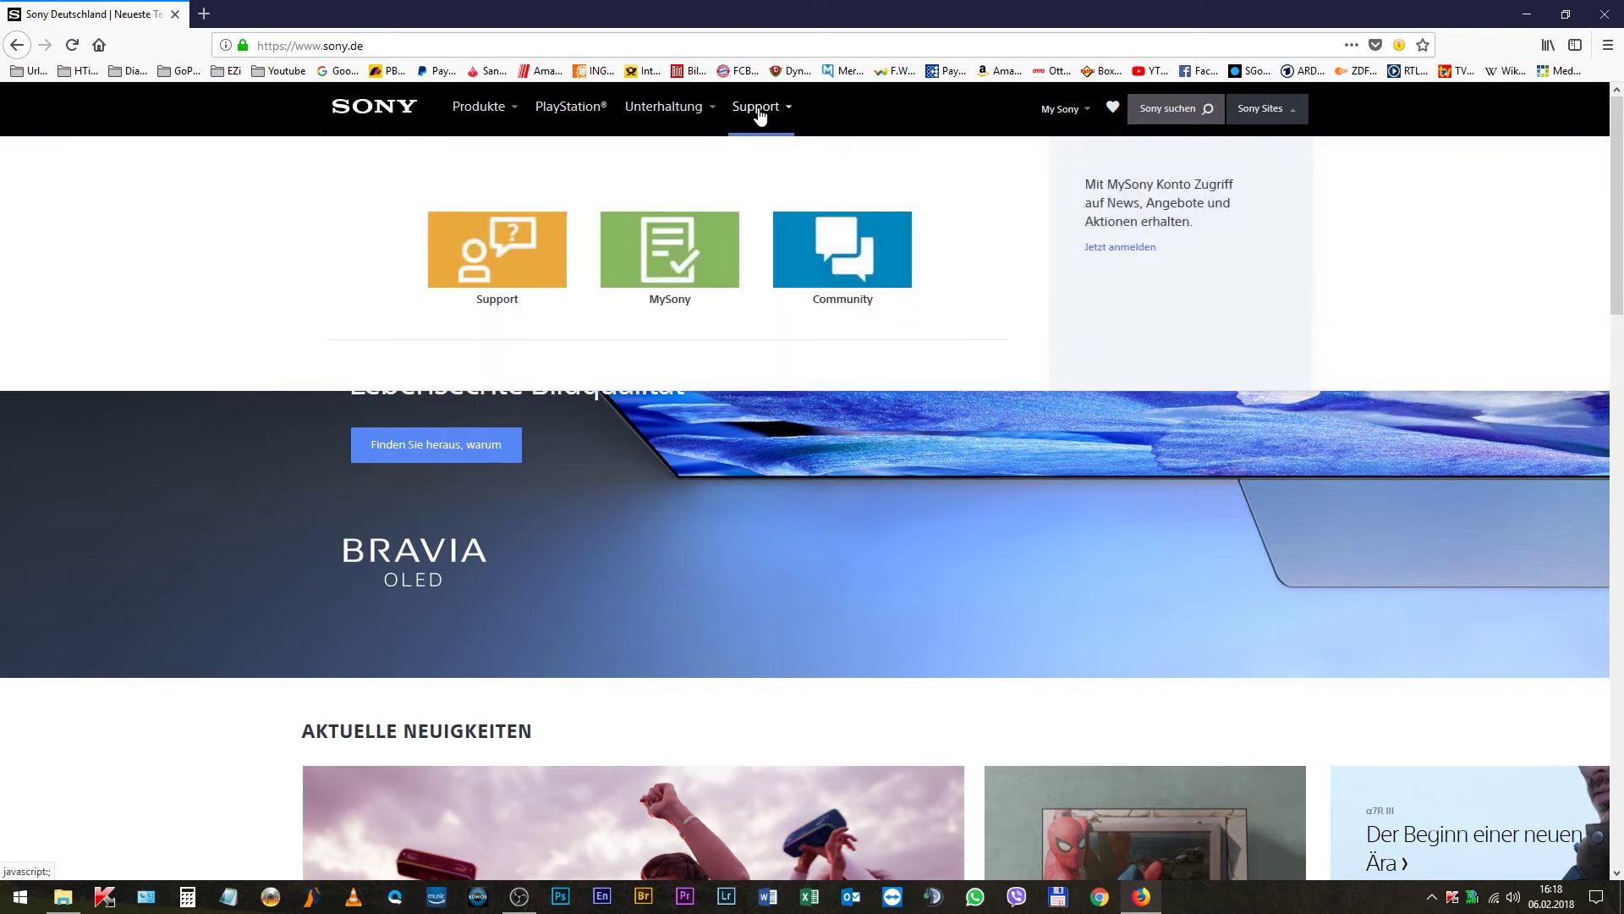
click(515, 260)
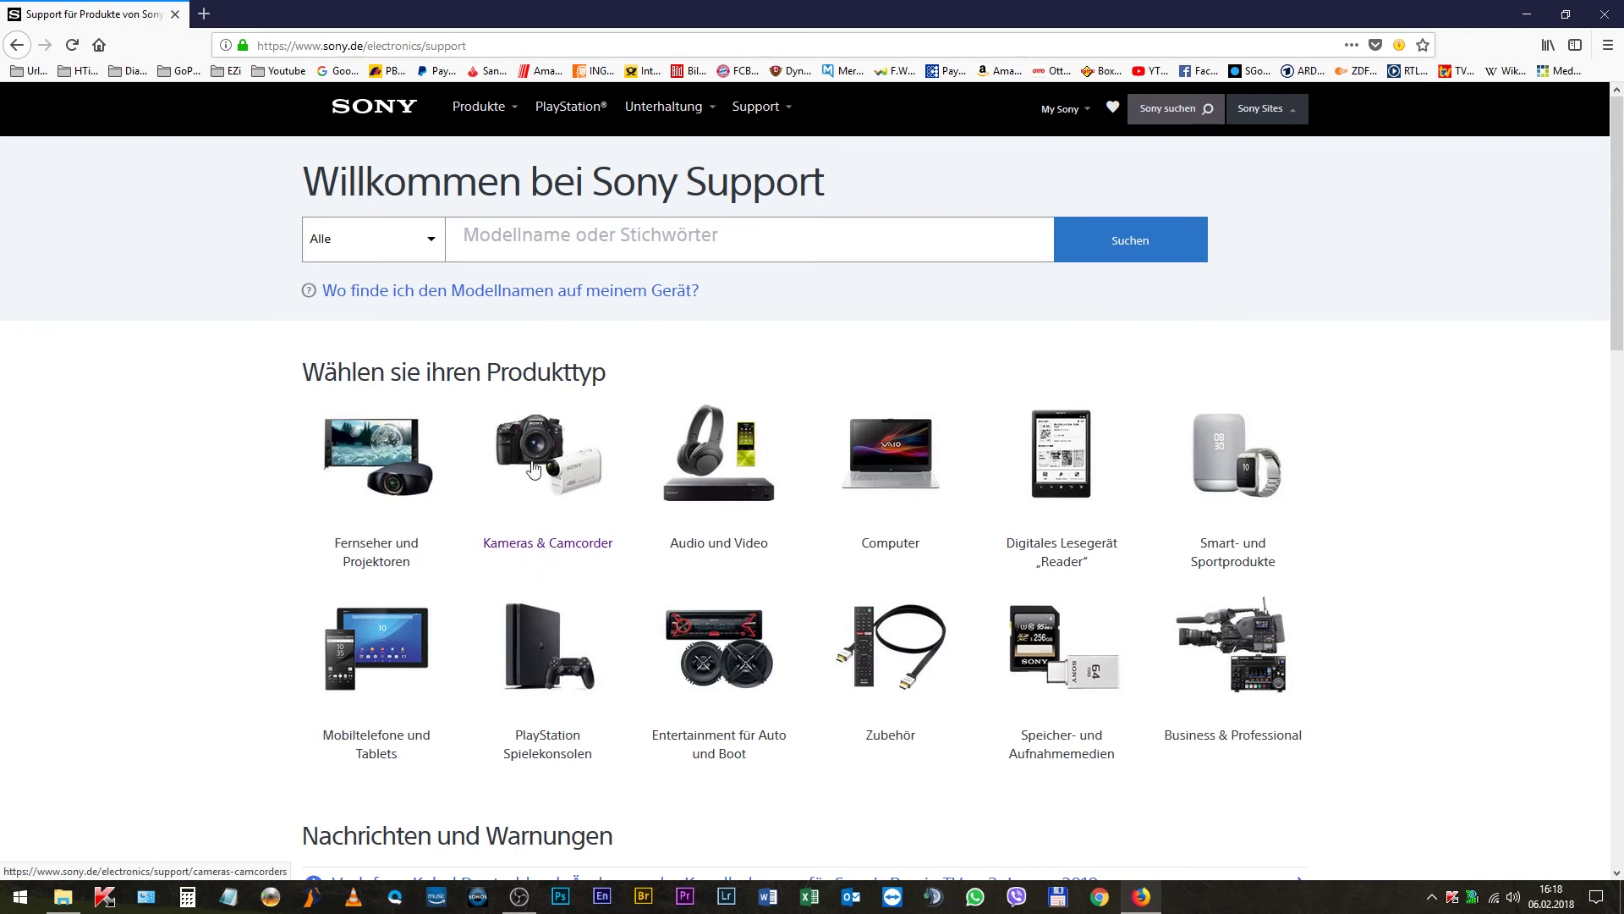
Search Sony Support for a6500, open the ILCE-6500 page and expand its downloads list to find RAW Driver (Windows)
click(504, 235)
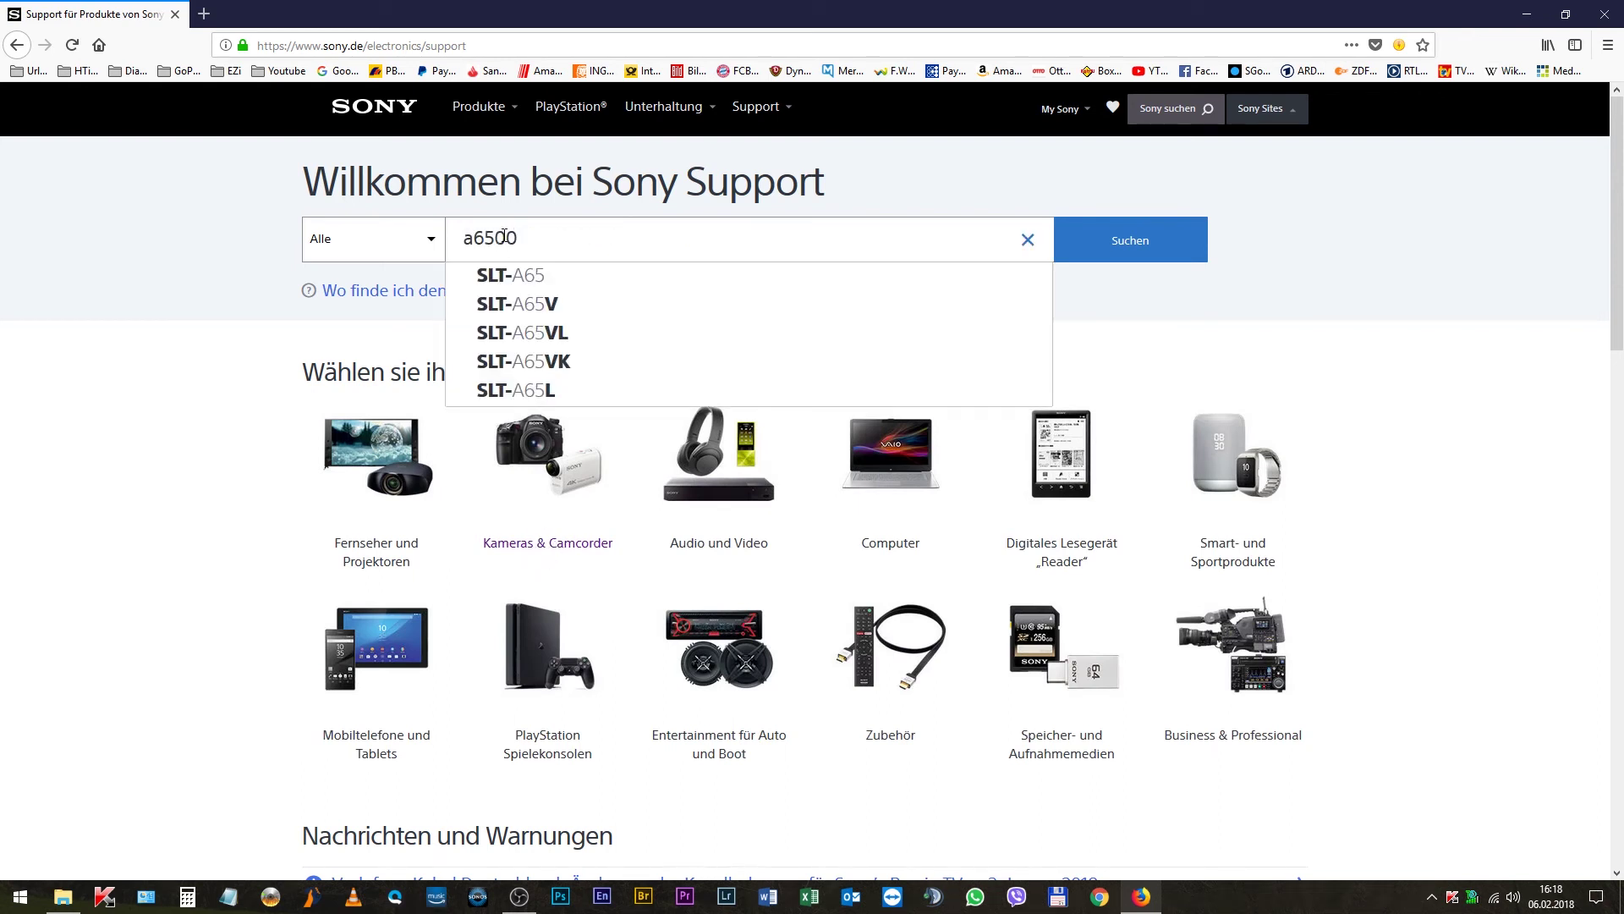
click(546, 278)
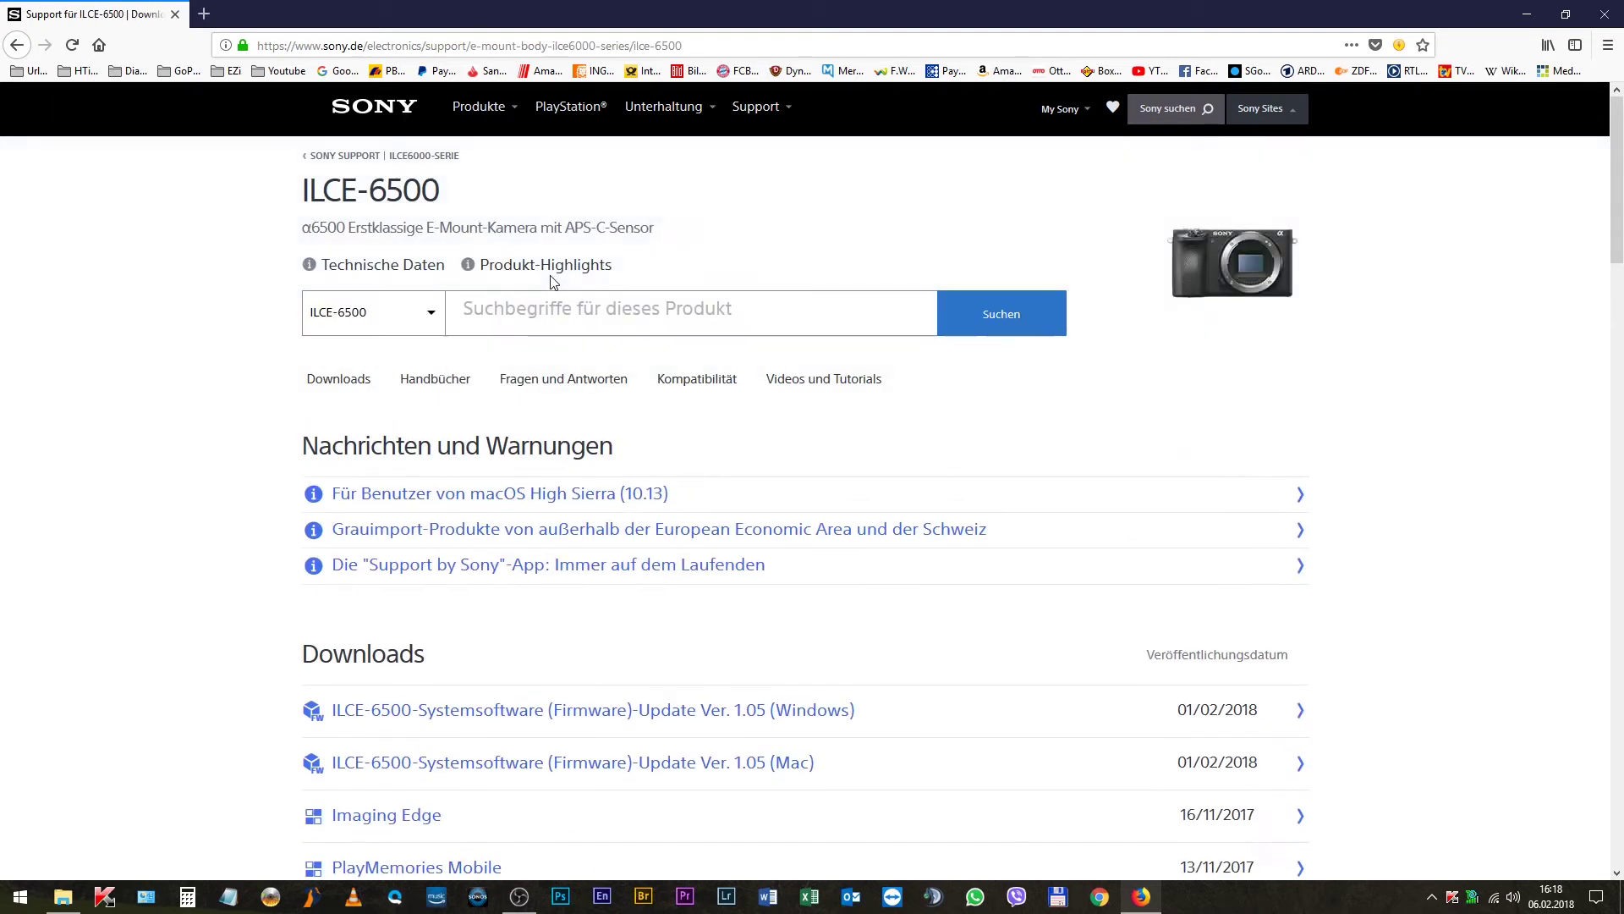
click(332, 382)
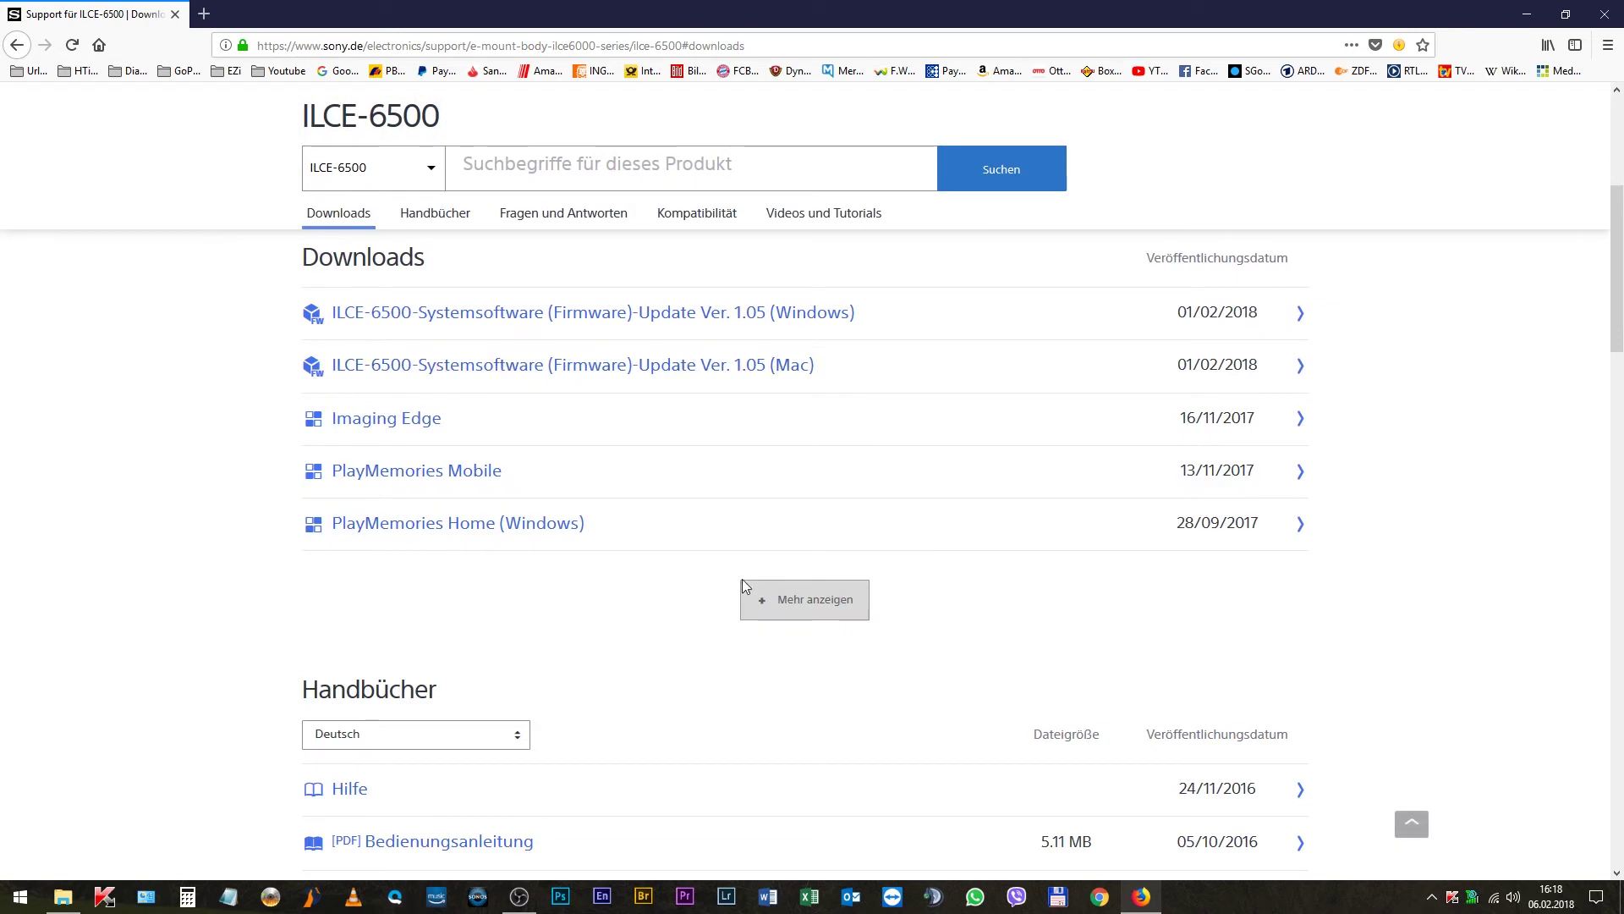
click(810, 621)
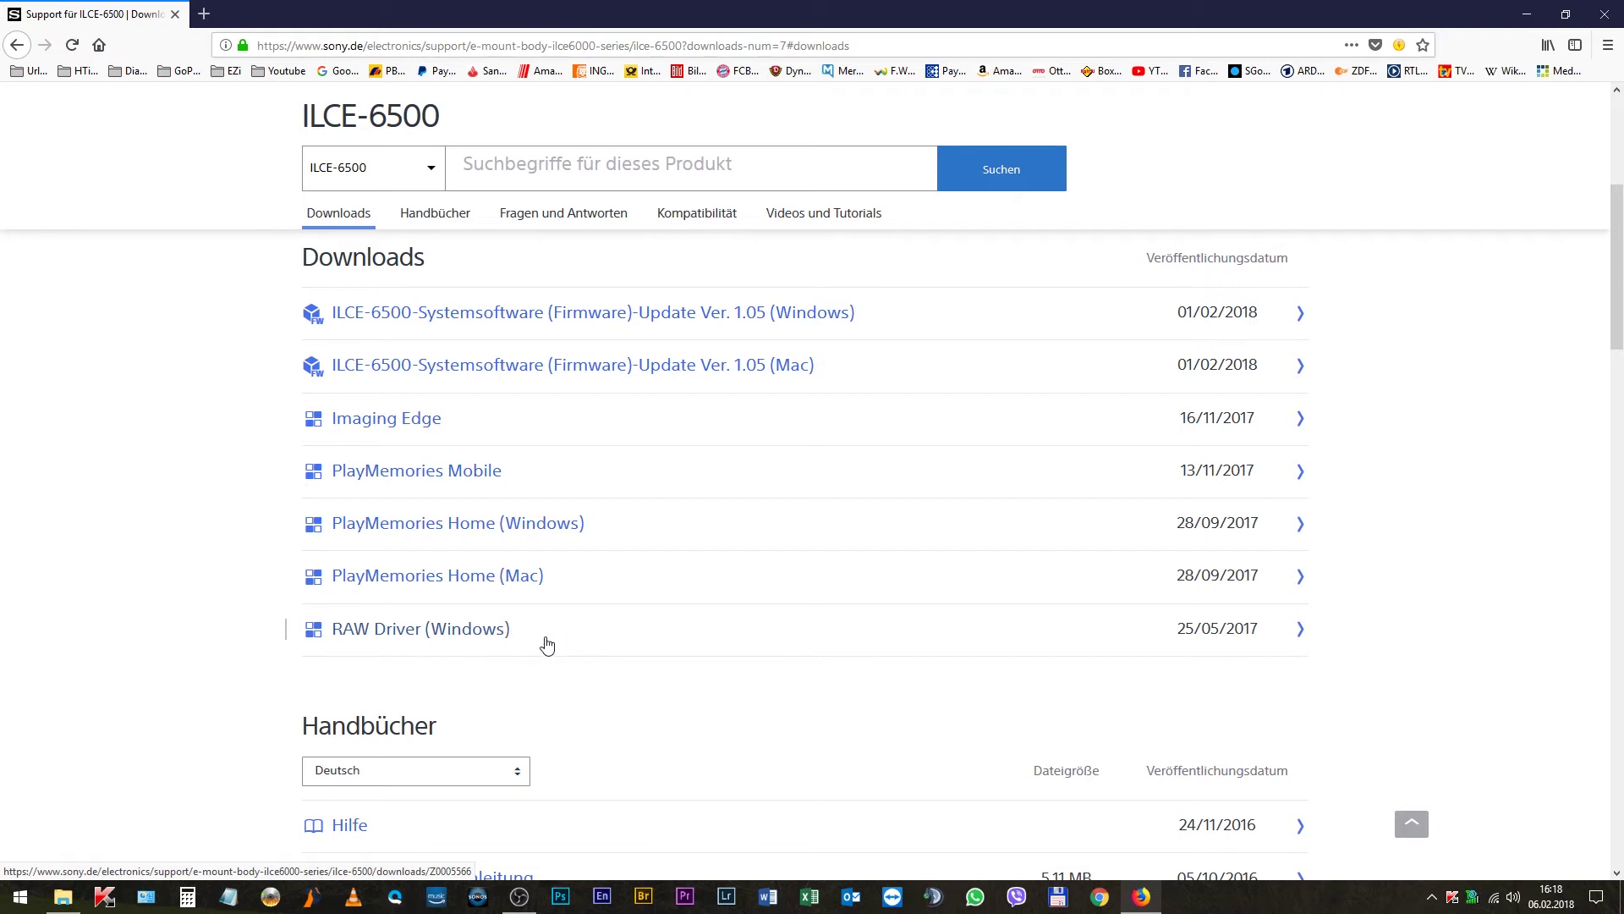
Switch back to File Explorer and open the folder RAW - 2017.12.29 - Goitzsche under 2017 - RAW
click(63, 897)
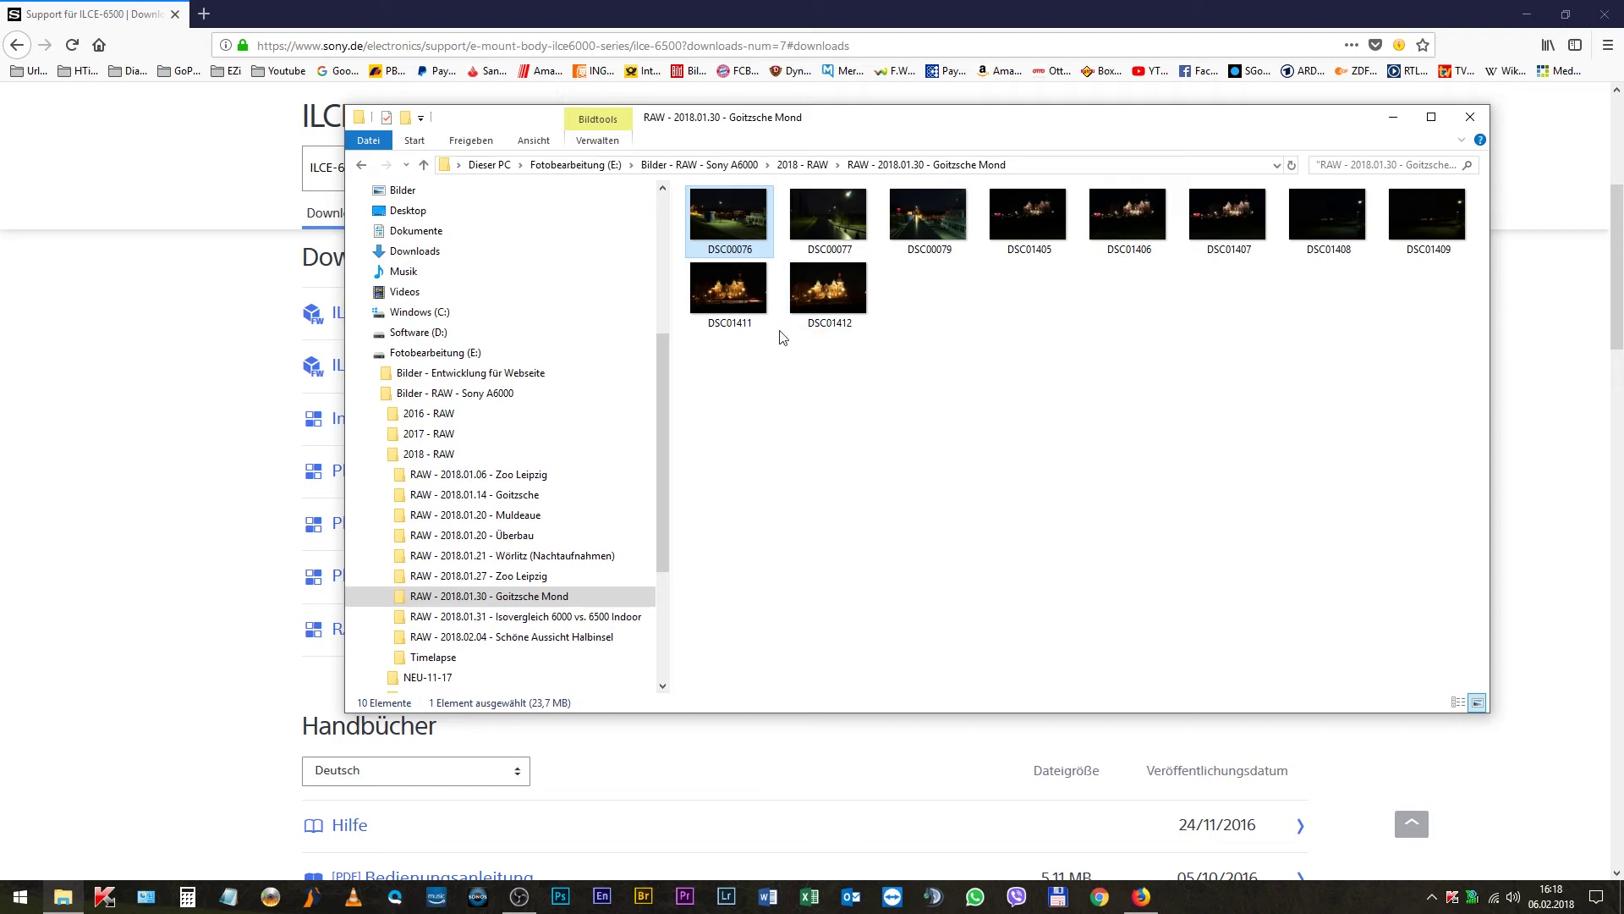
click(376, 434)
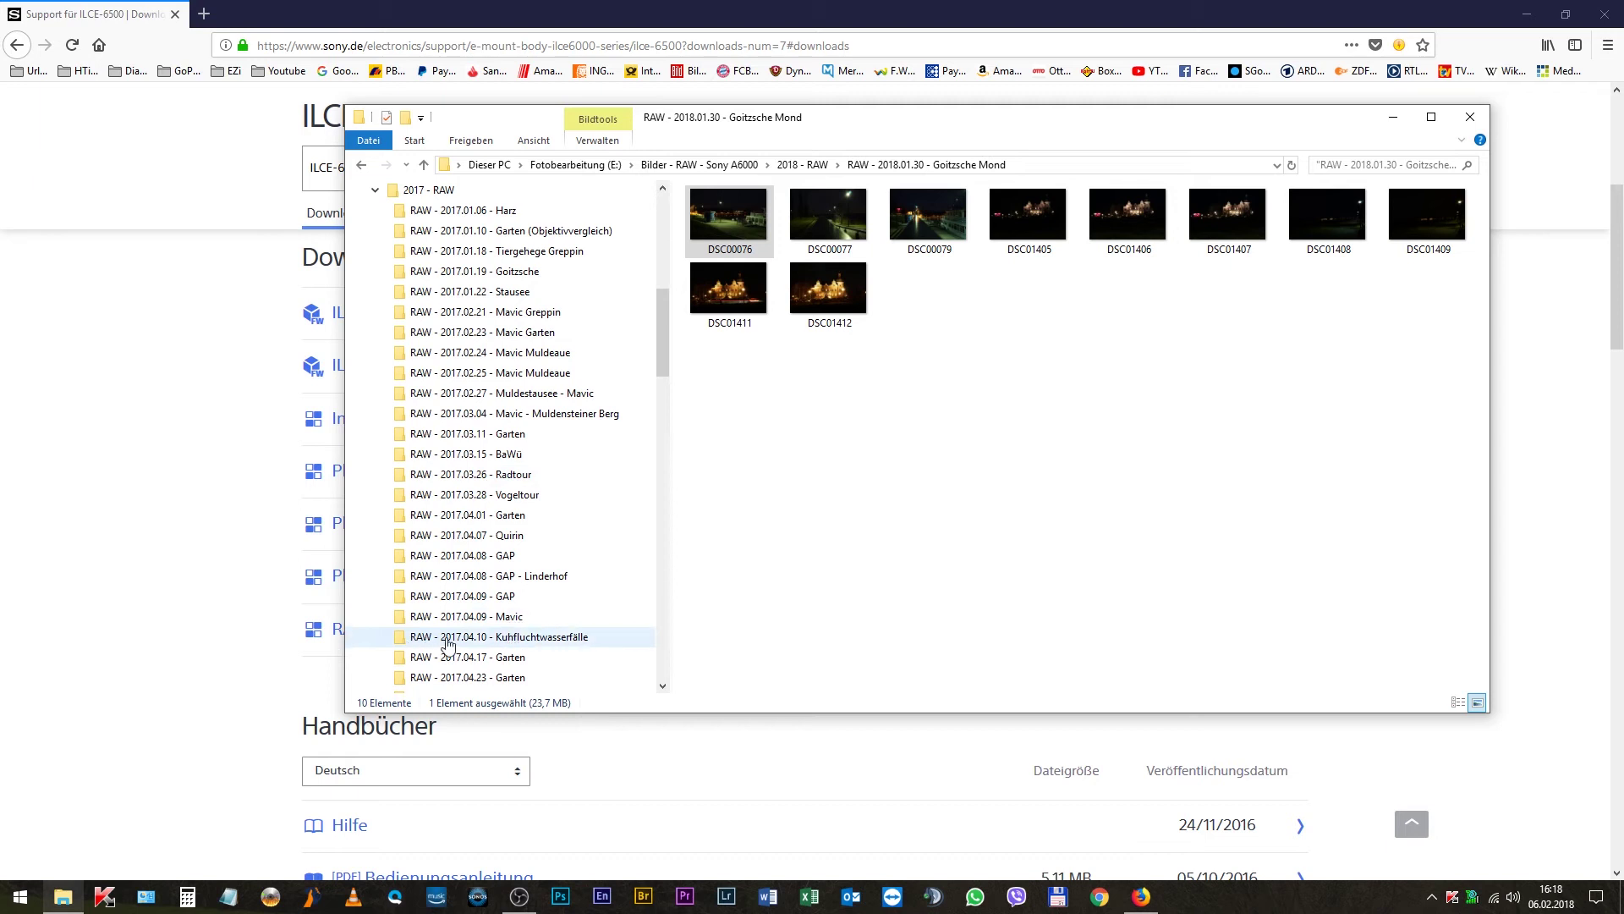
scroll(505, 548, down, 1)
scroll(504, 550, down, 8)
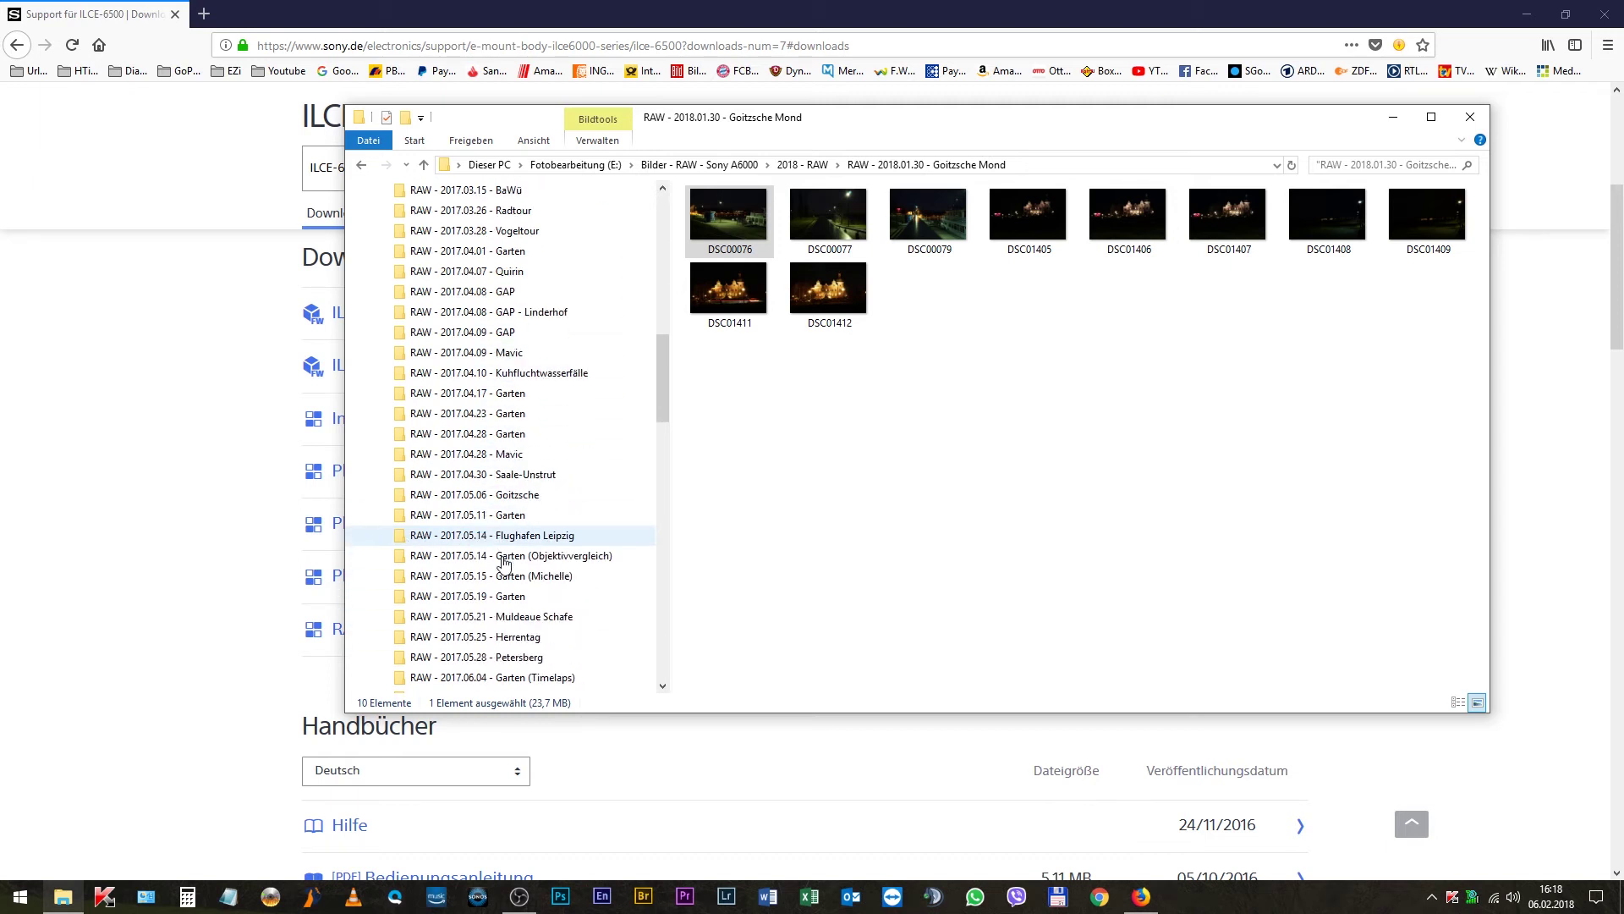
scroll(505, 565, down, 12)
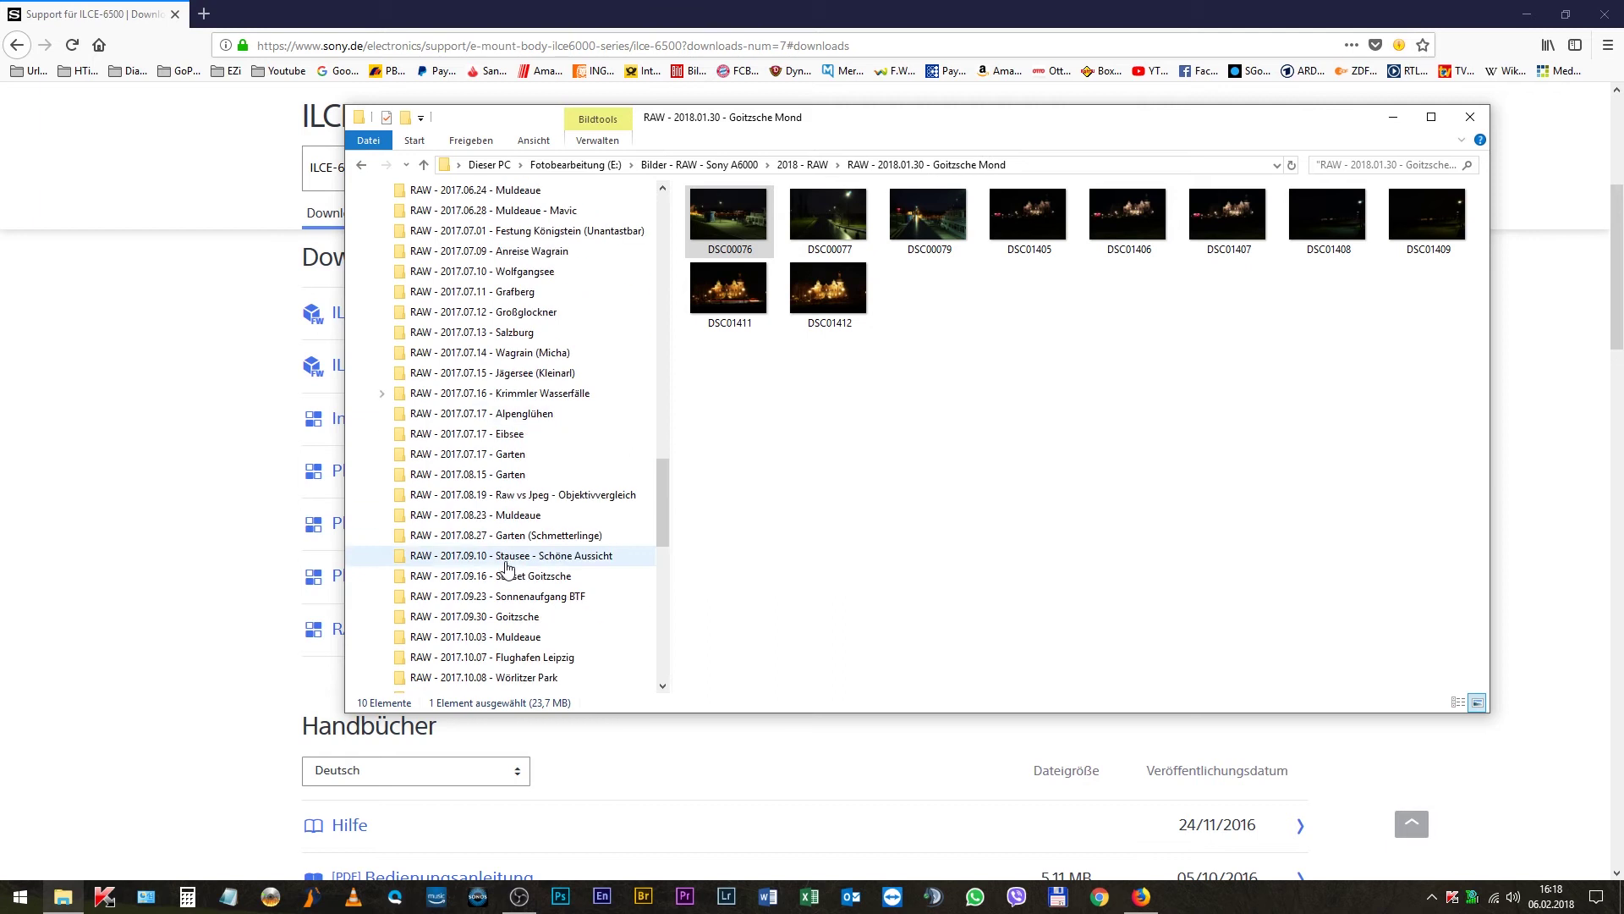
scroll(507, 571, down, 3)
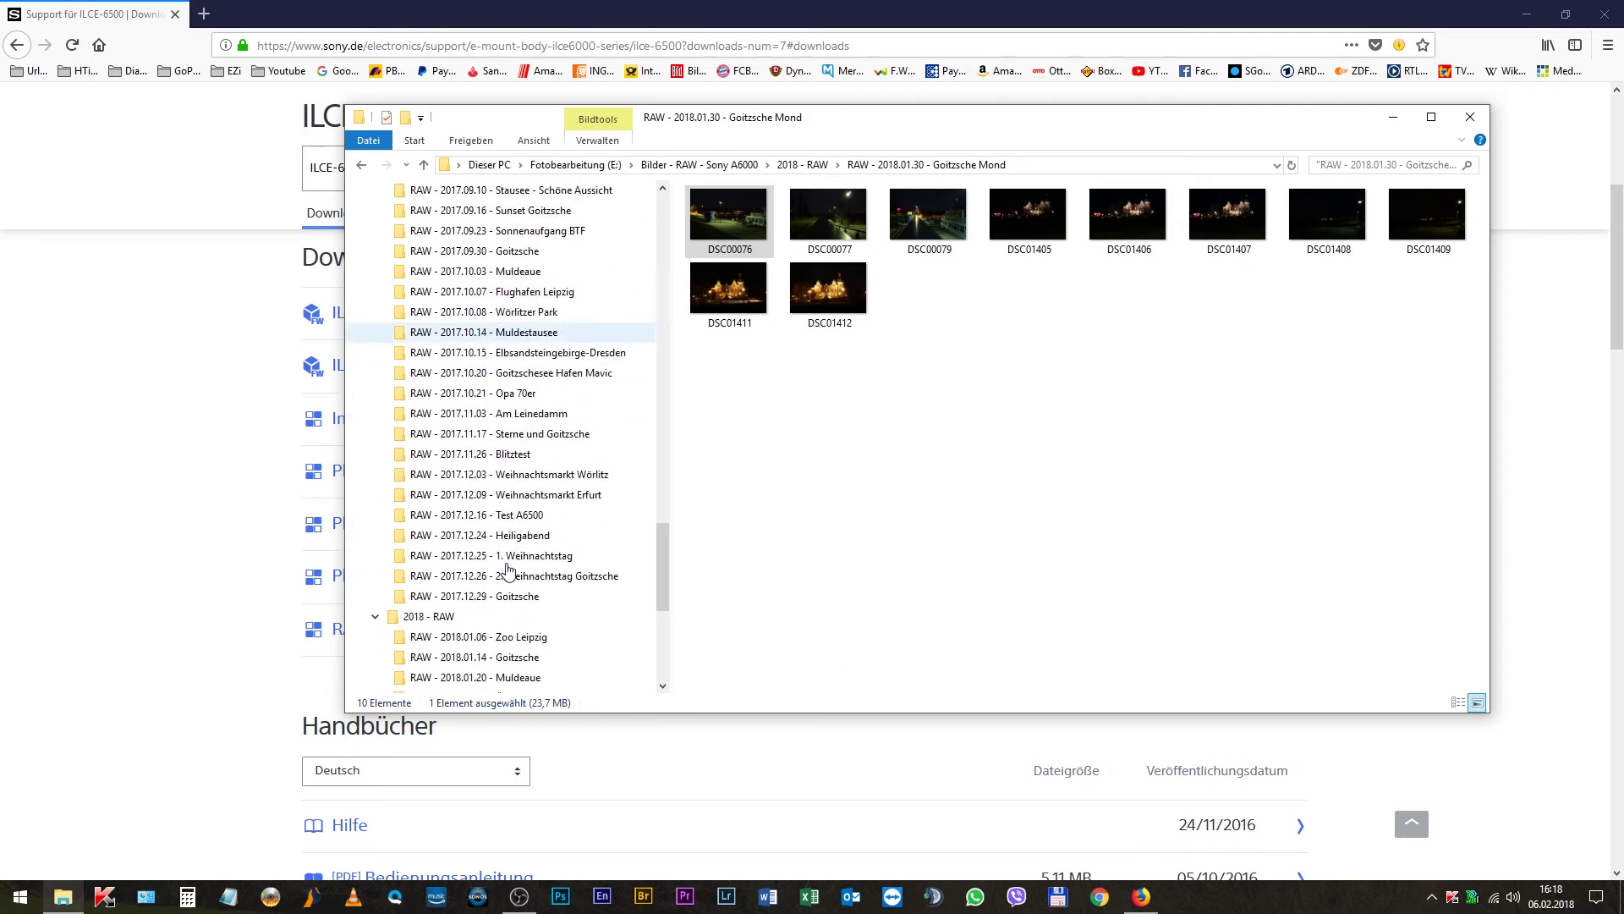
click(558, 597)
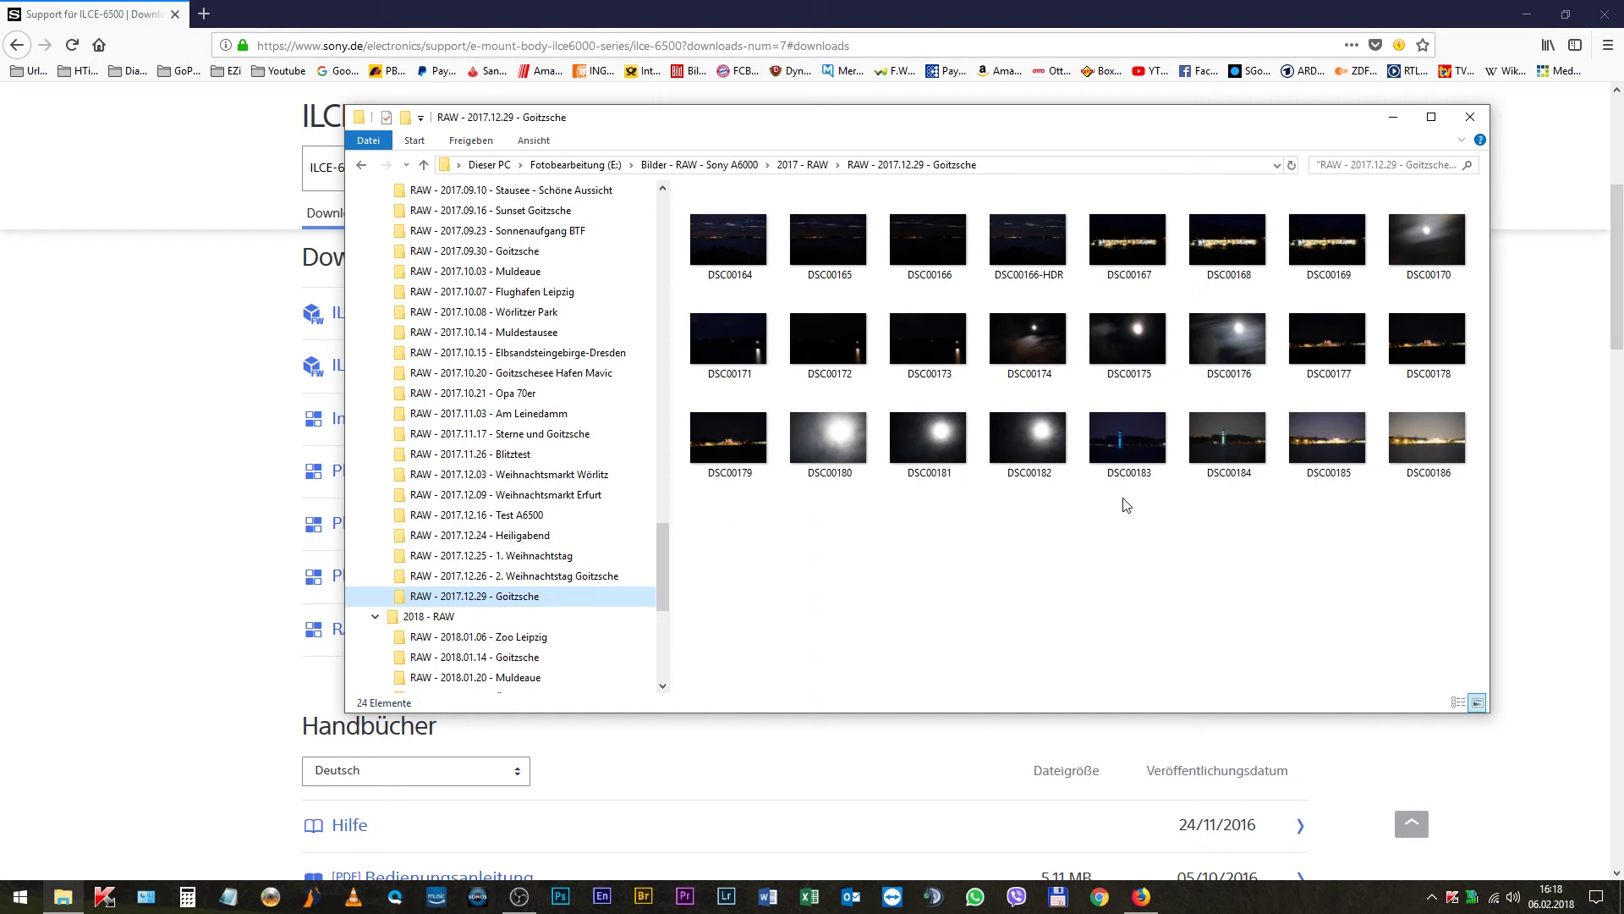
View the RAW photo DSC00183 in Windows-Fotoanzeige, then close the viewer and the File Explorer window
double_click(1136, 441)
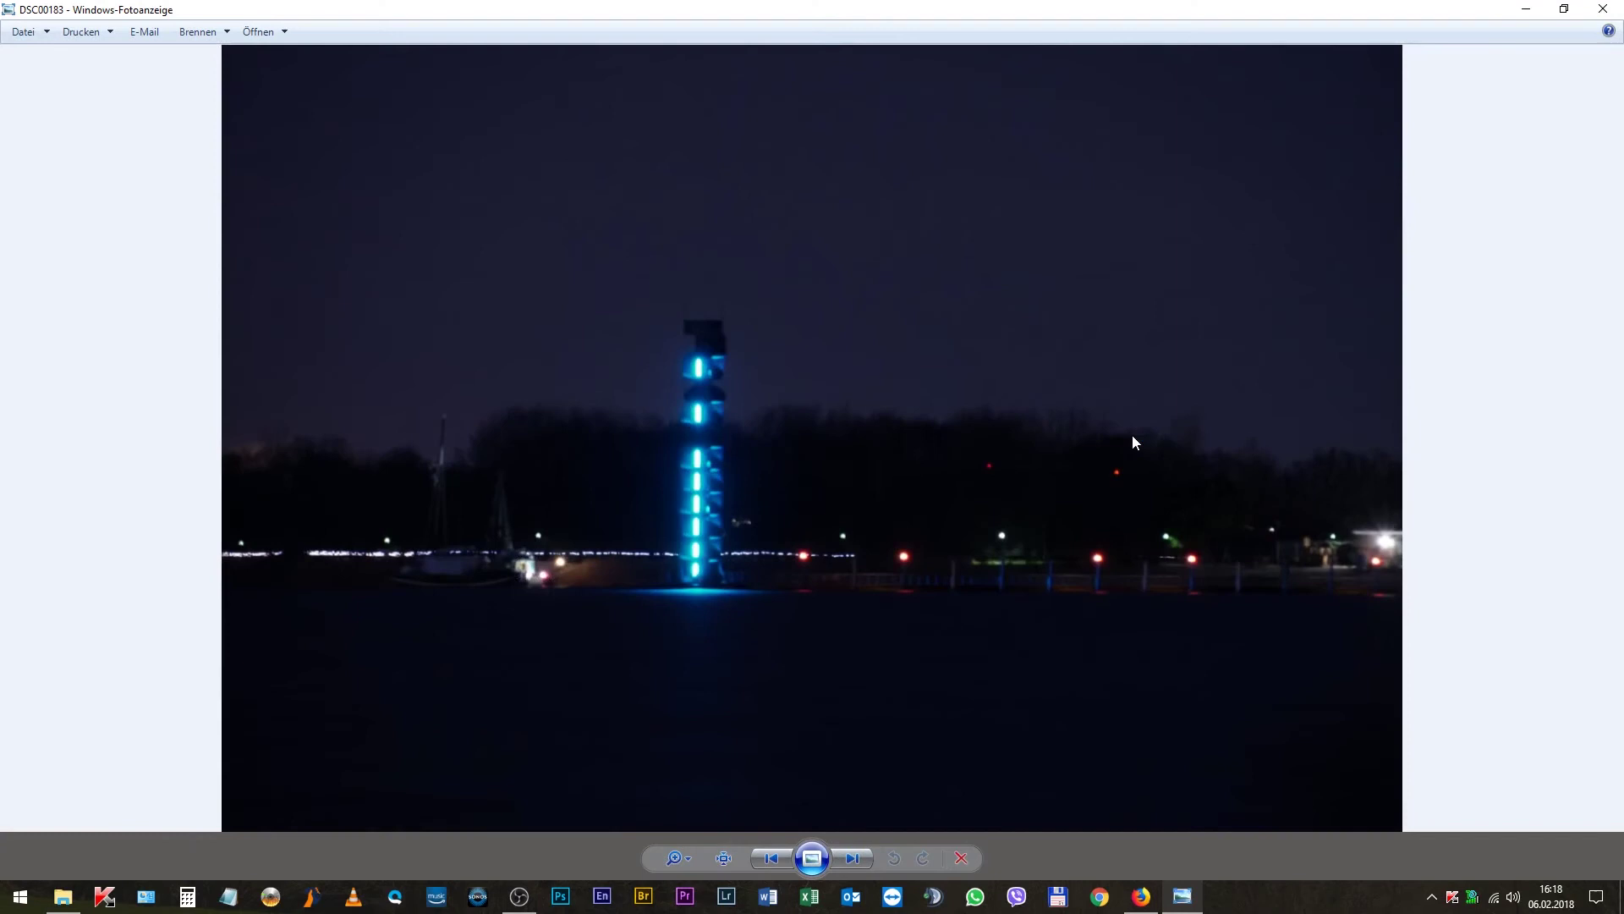
click(1603, 10)
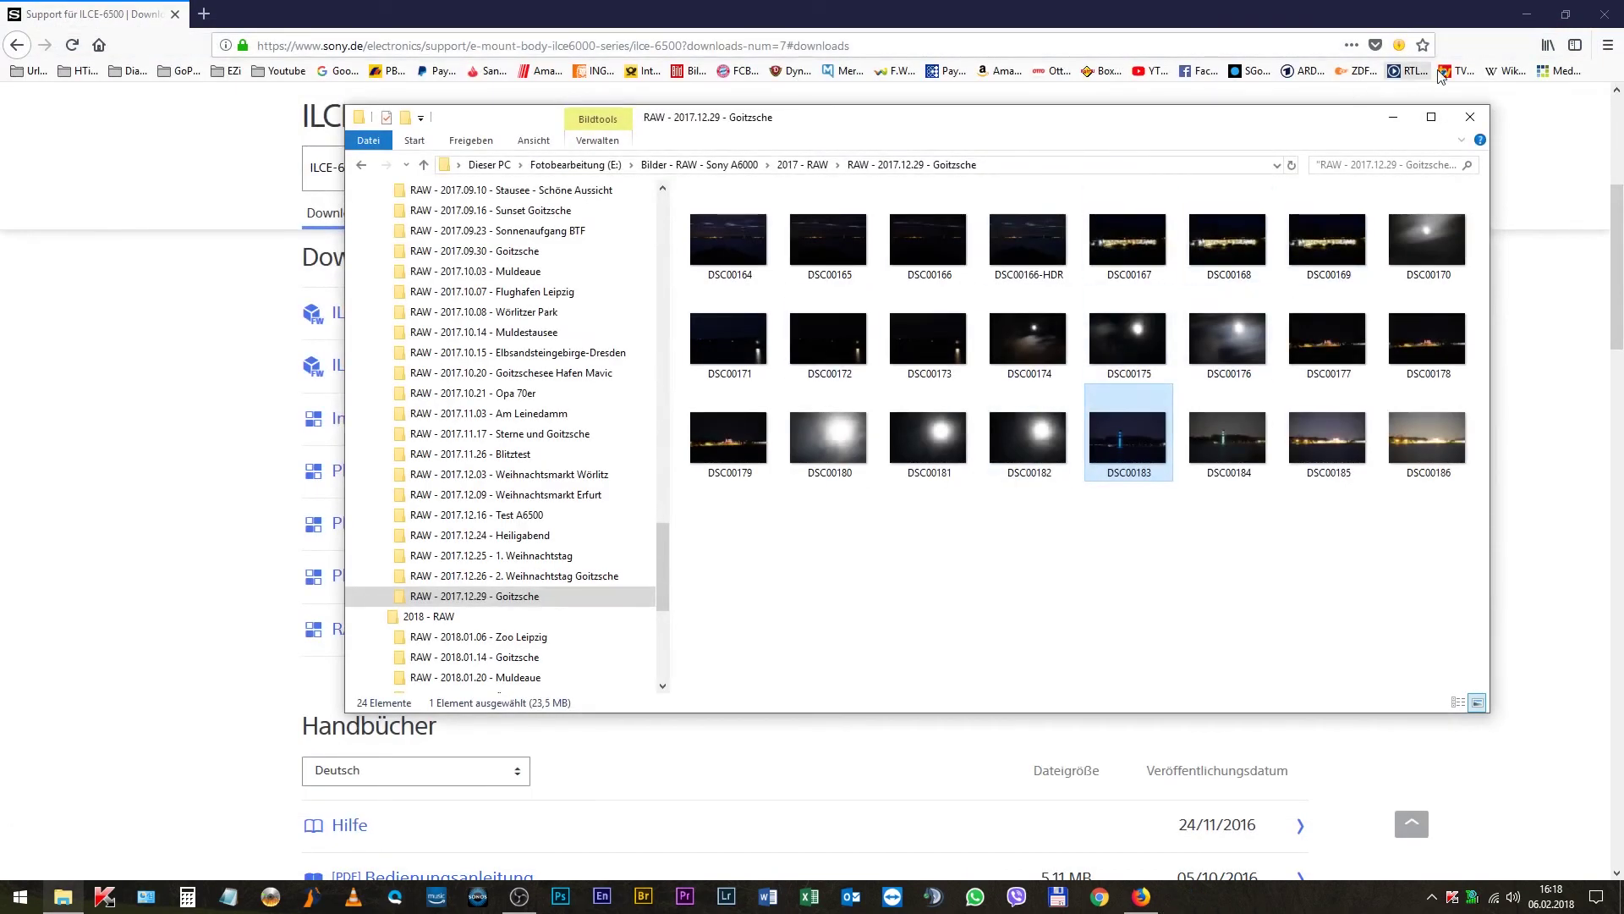
click(1471, 117)
Return to the start of the ILCE-6500 support page and close it
scroll(853, 653, up, 3)
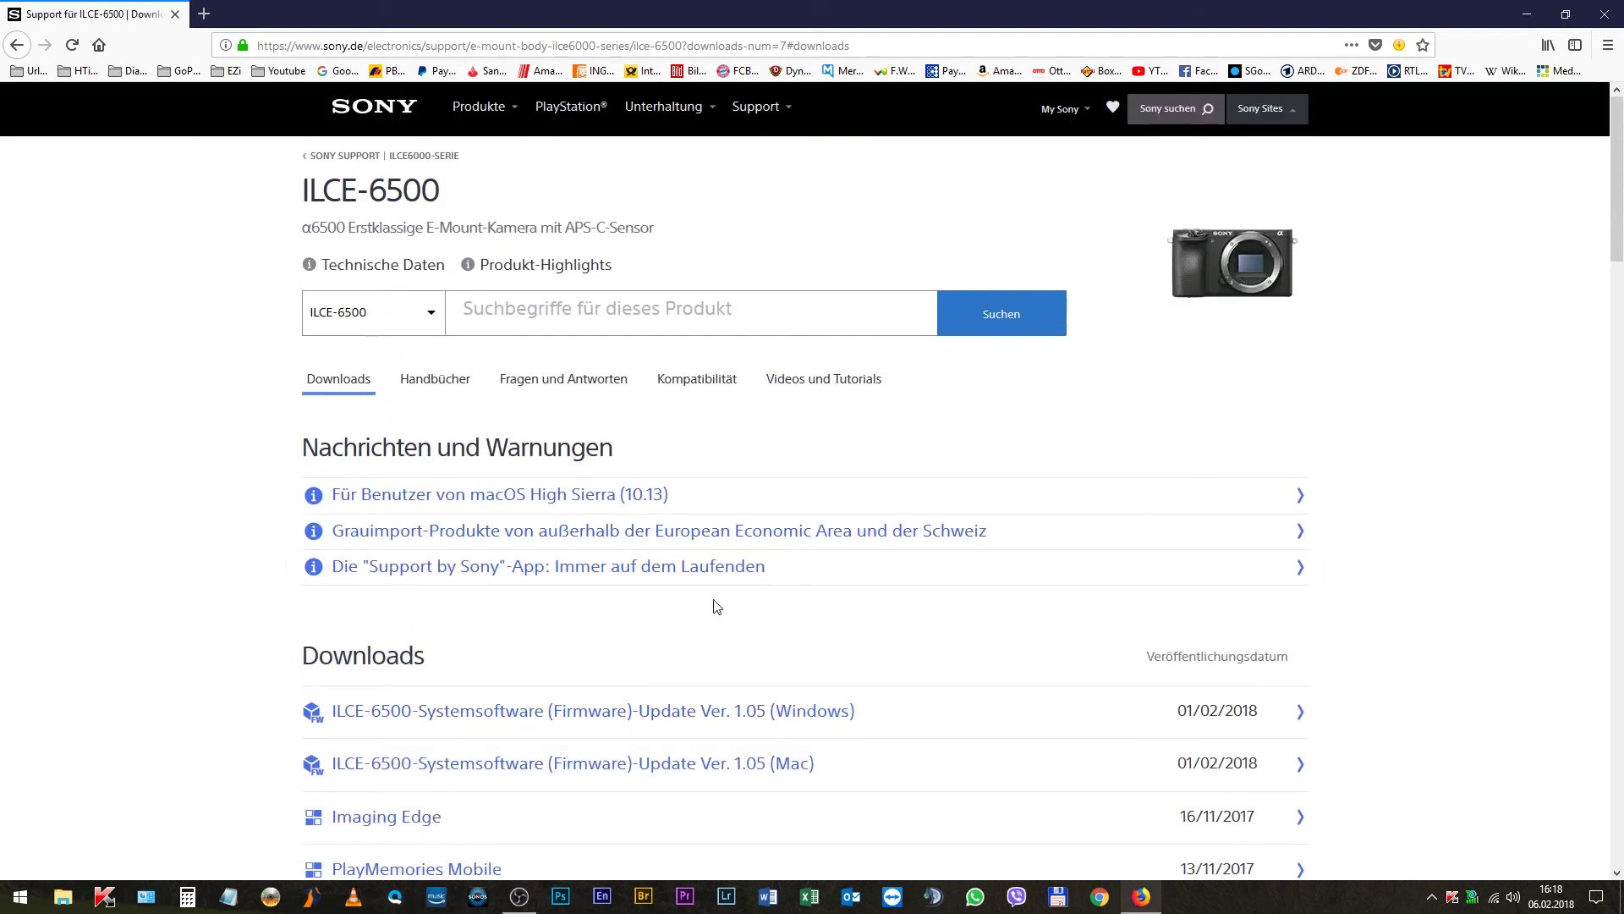
click(176, 14)
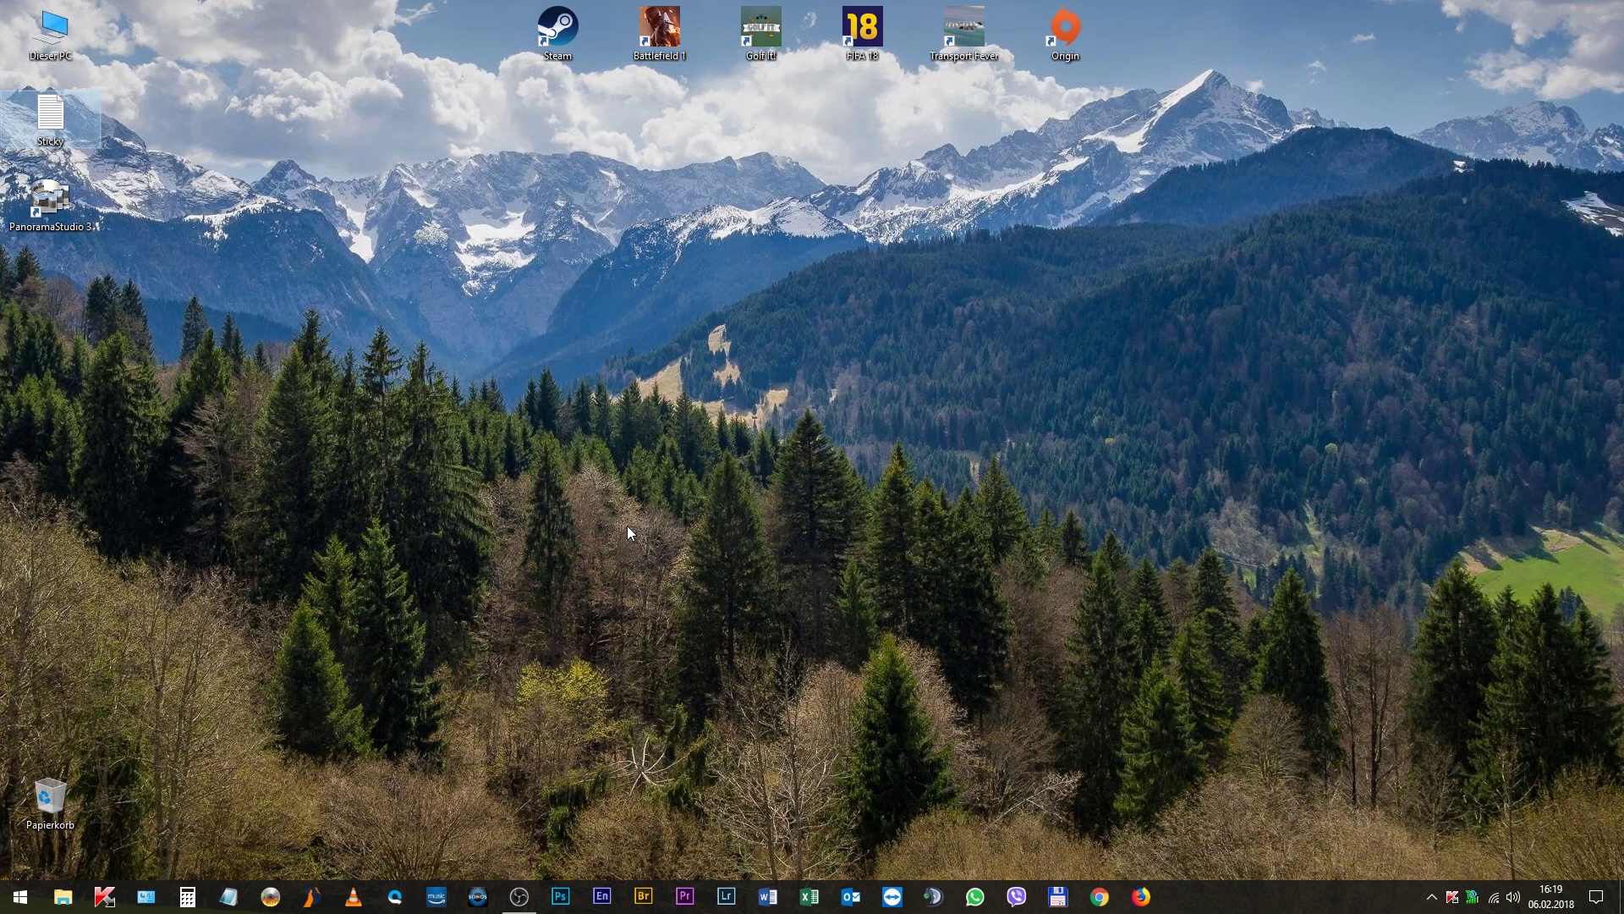
click(518, 896)
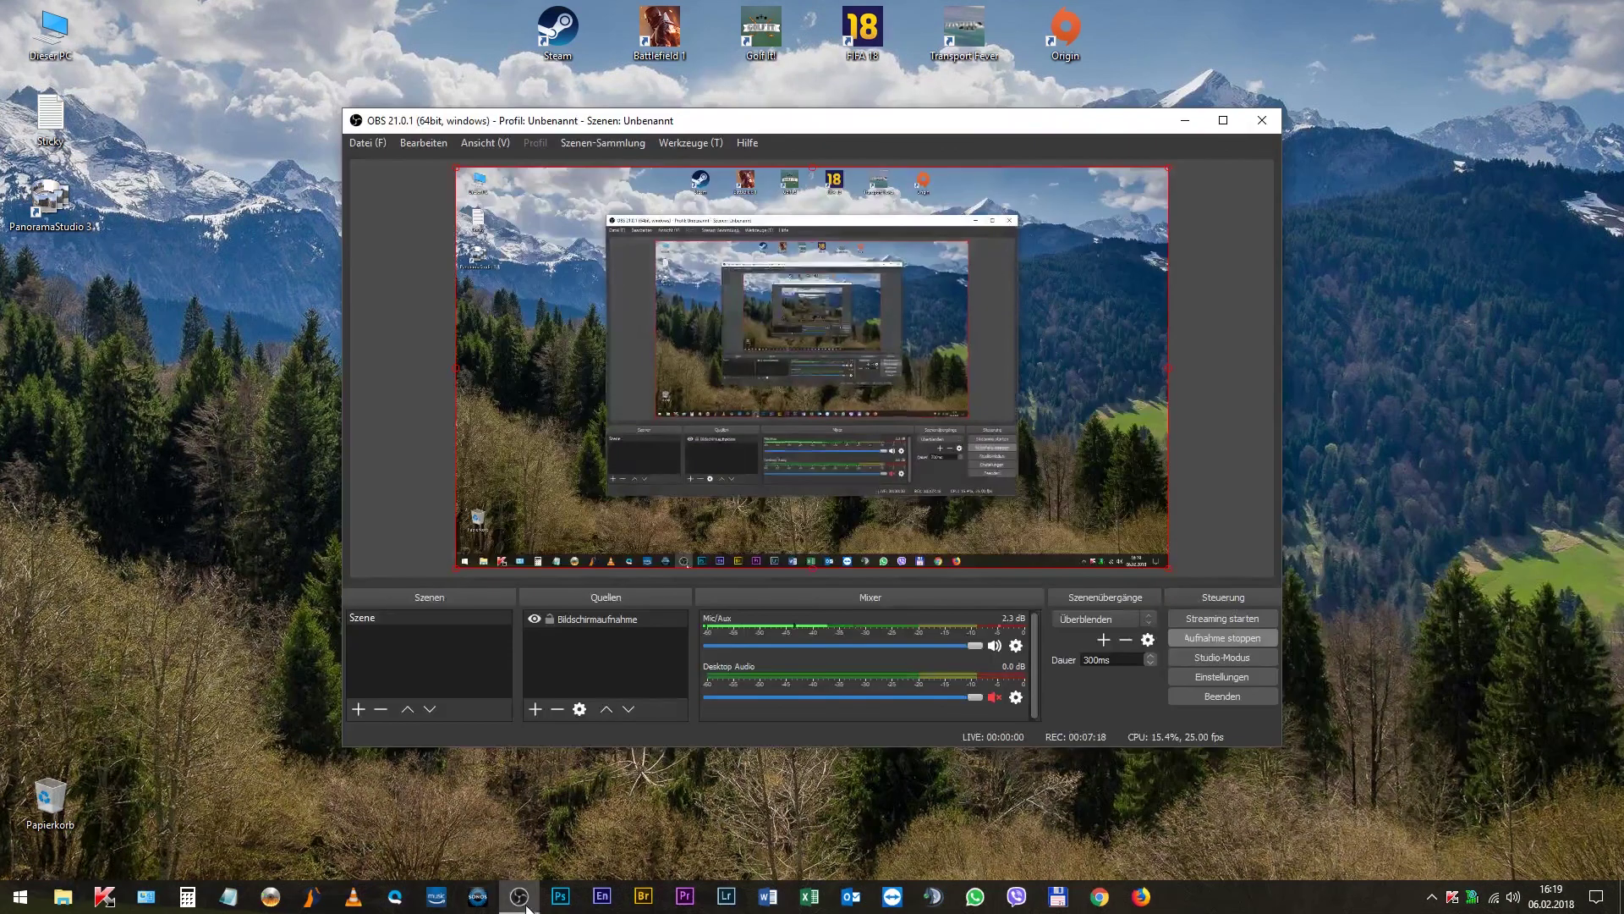